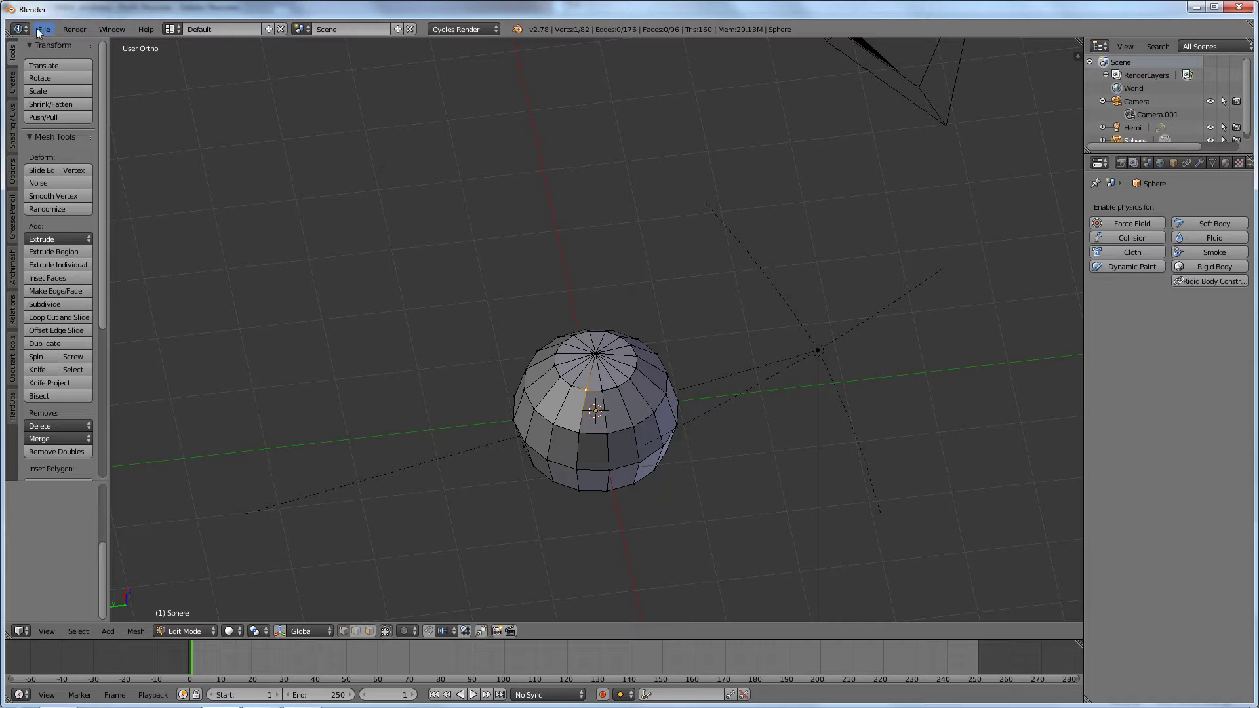
Start a new scene by reloading the start-up file
{"action": "left_click", "coordinate": [46, 30]}
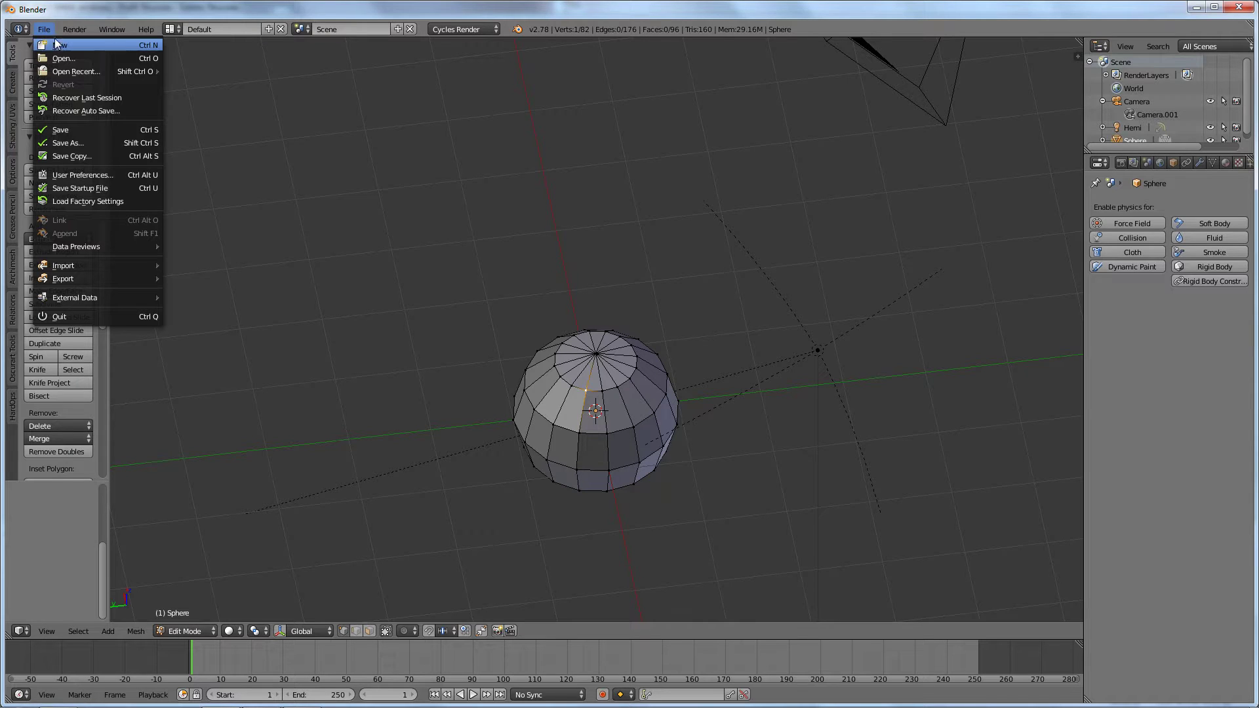
{"action": "left_click", "coordinate": [54, 44]}
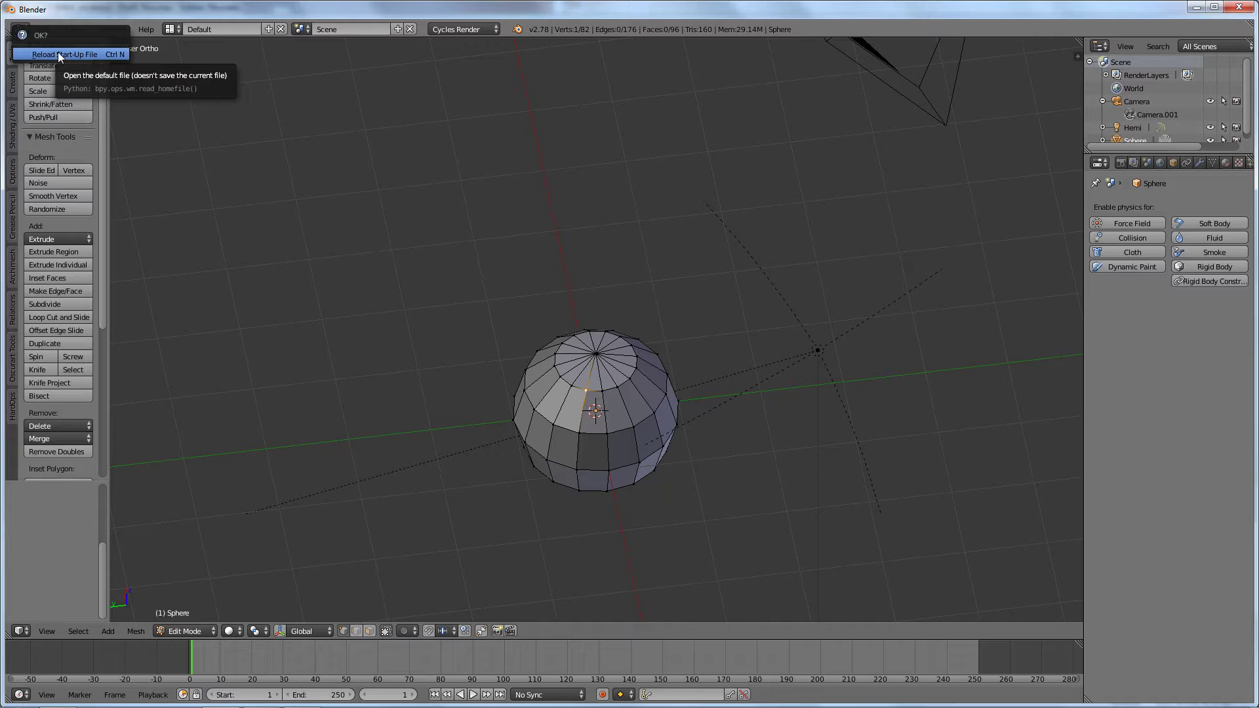
{"action": "left_click", "coordinate": [58, 54]}
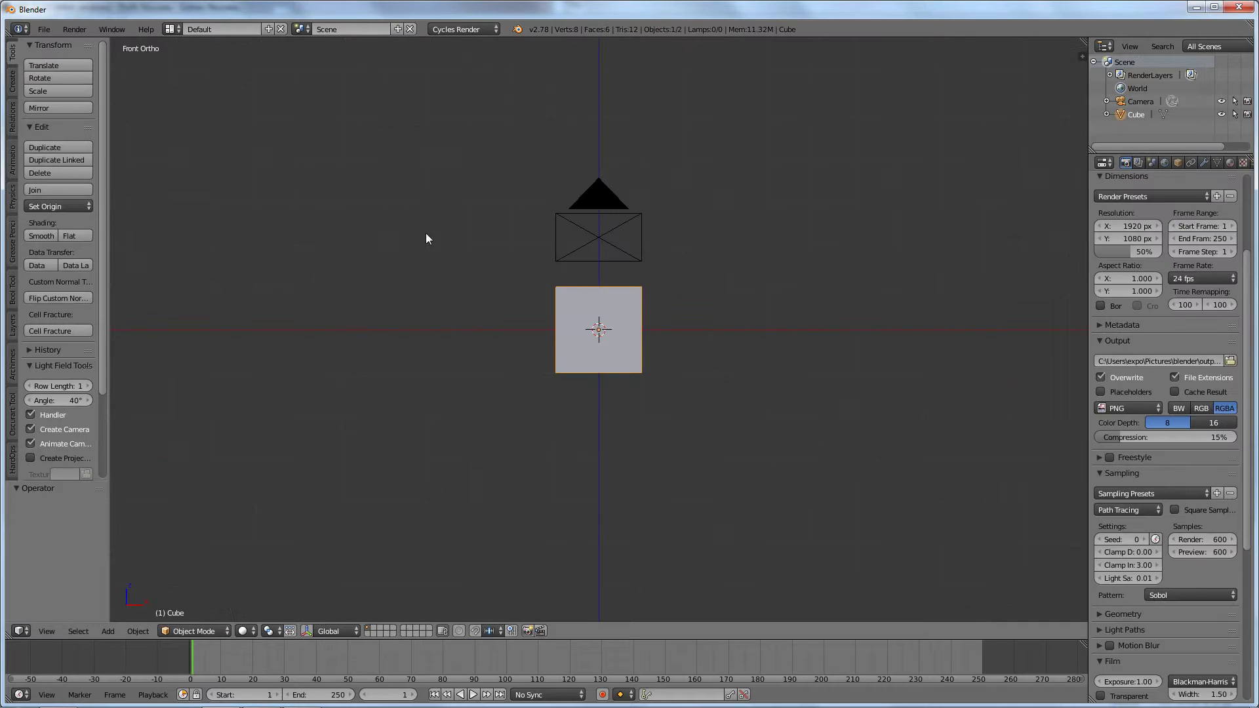
{"action": "middle_click_drag", "start_coordinate": [694, 296], "coordinate": [724, 353]}
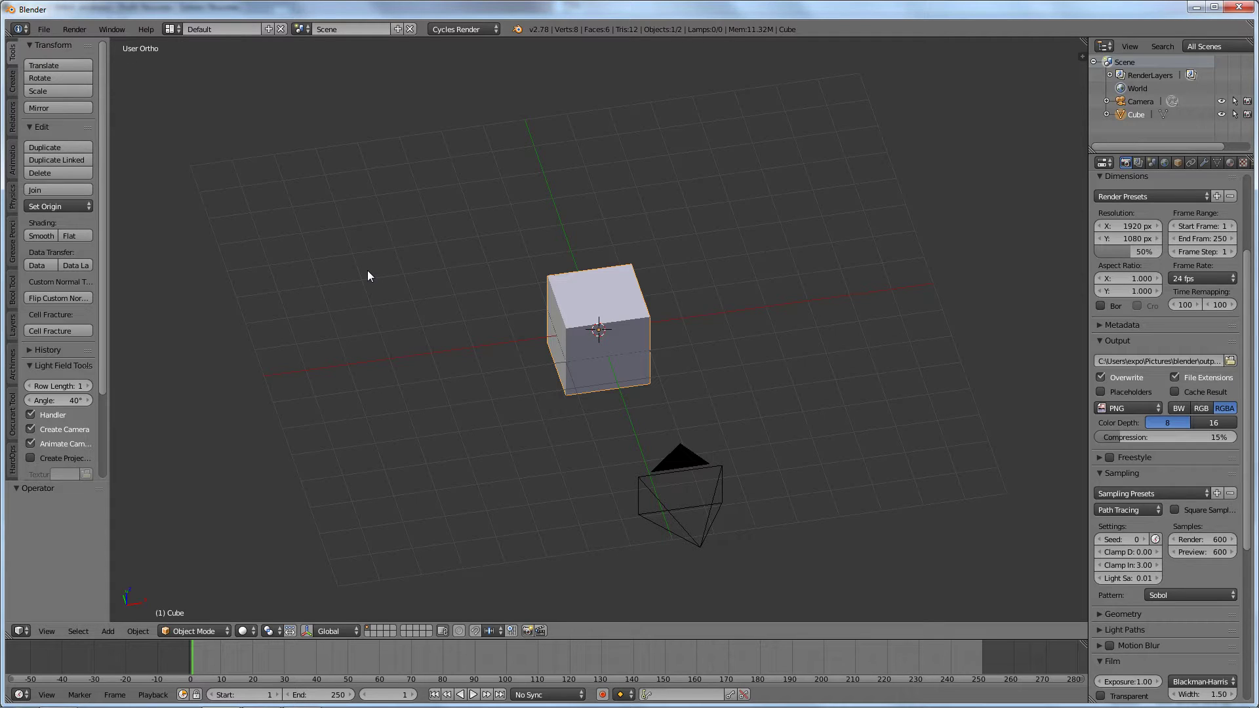
{"action": "scroll", "coordinate": [623, 270], "scroll_direction": "up", "scroll_amount": 1}
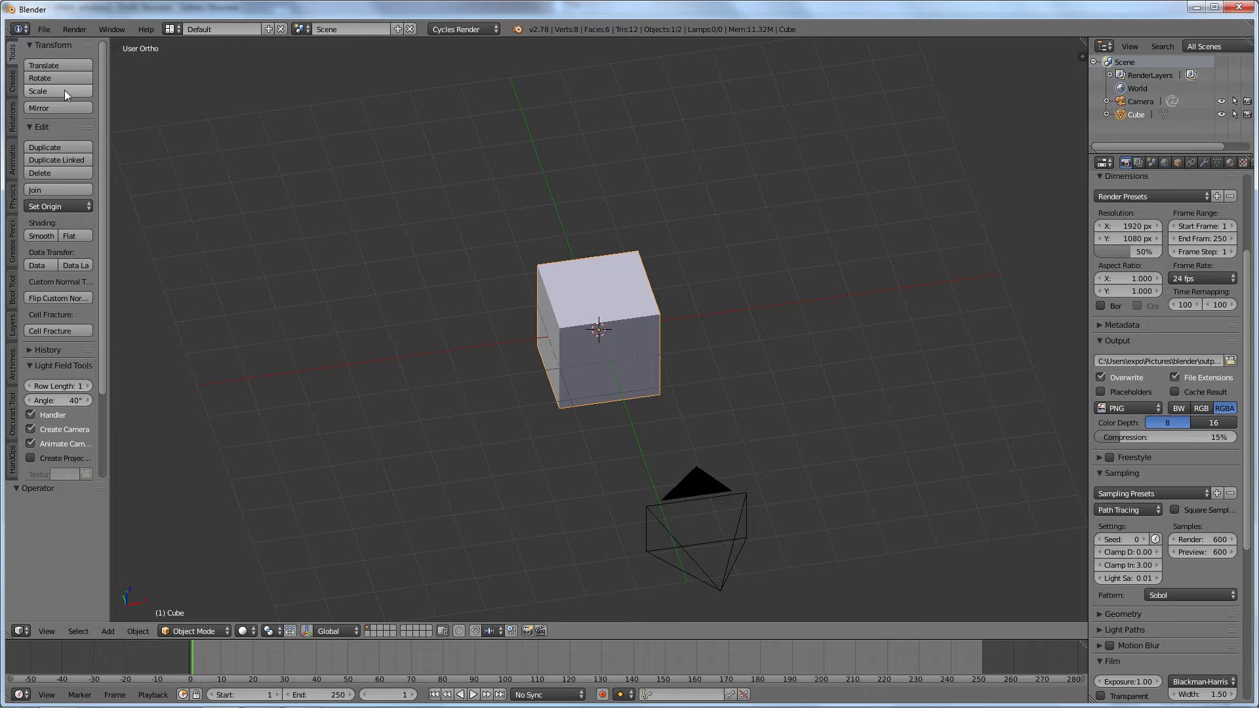
{"action": "key", "text": "Tab"}
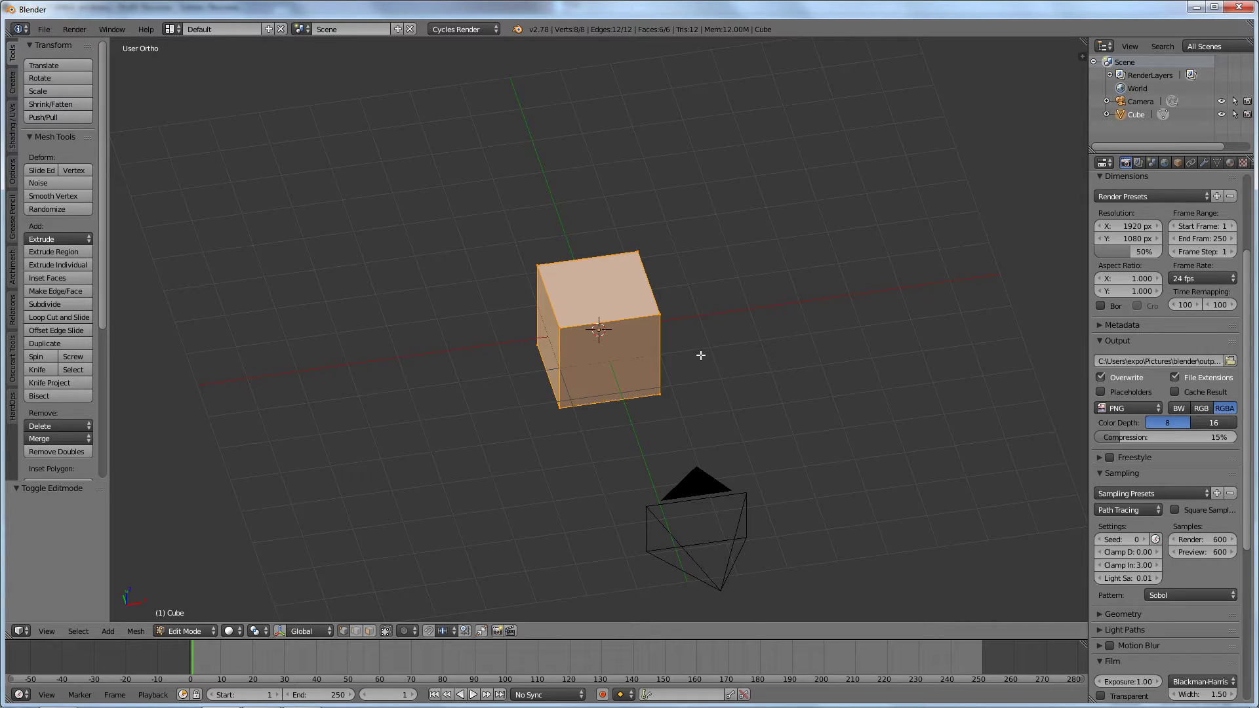
{"action": "key", "text": "s"}
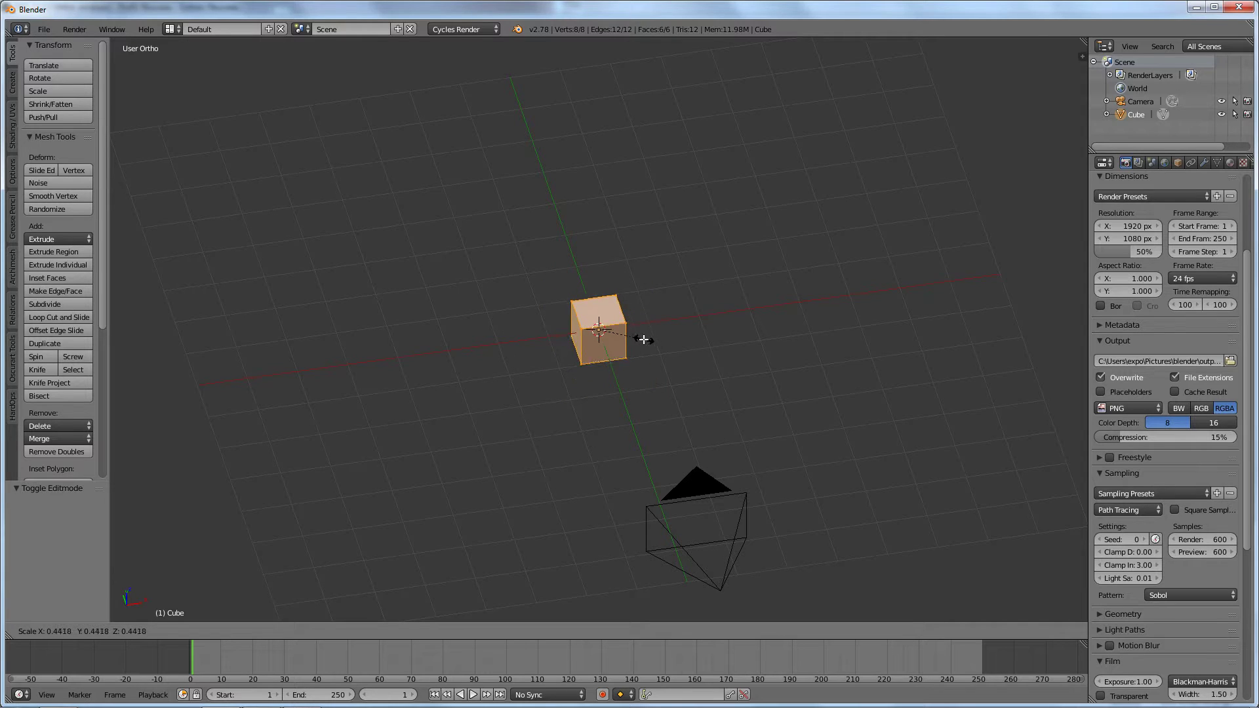
{"action": "right_click", "coordinate": [682, 356]}
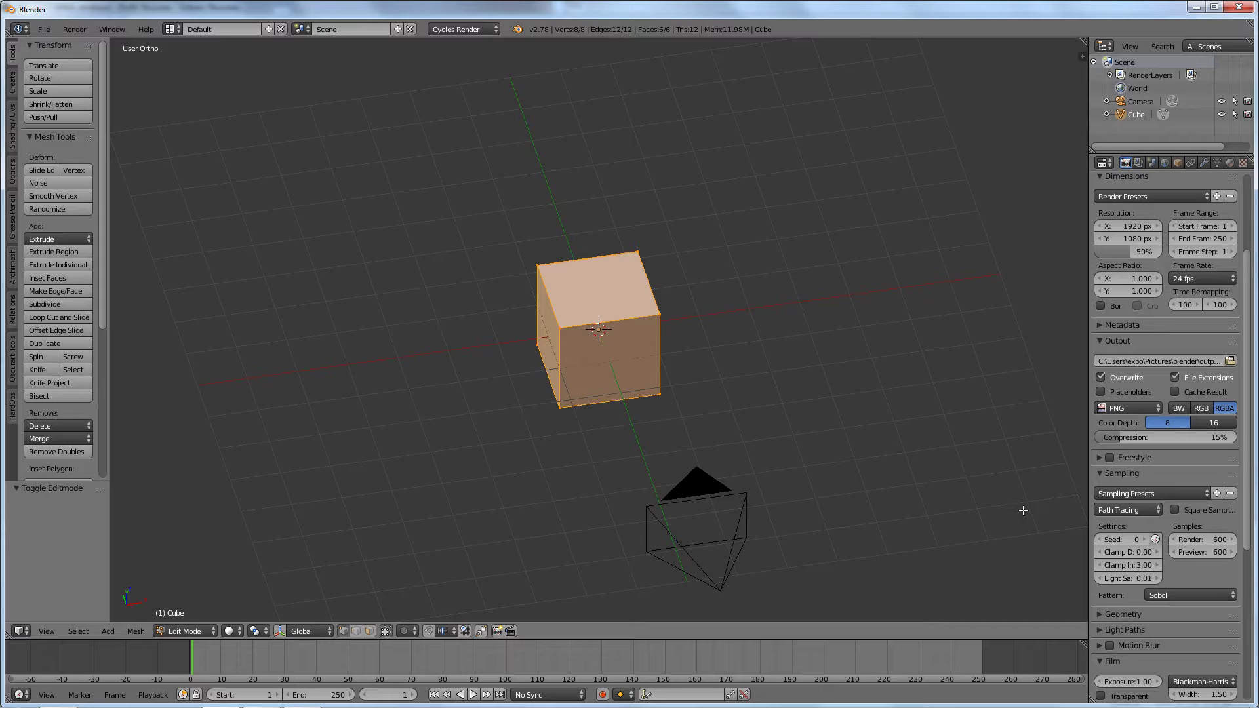
{"action": "key", "text": "s"}
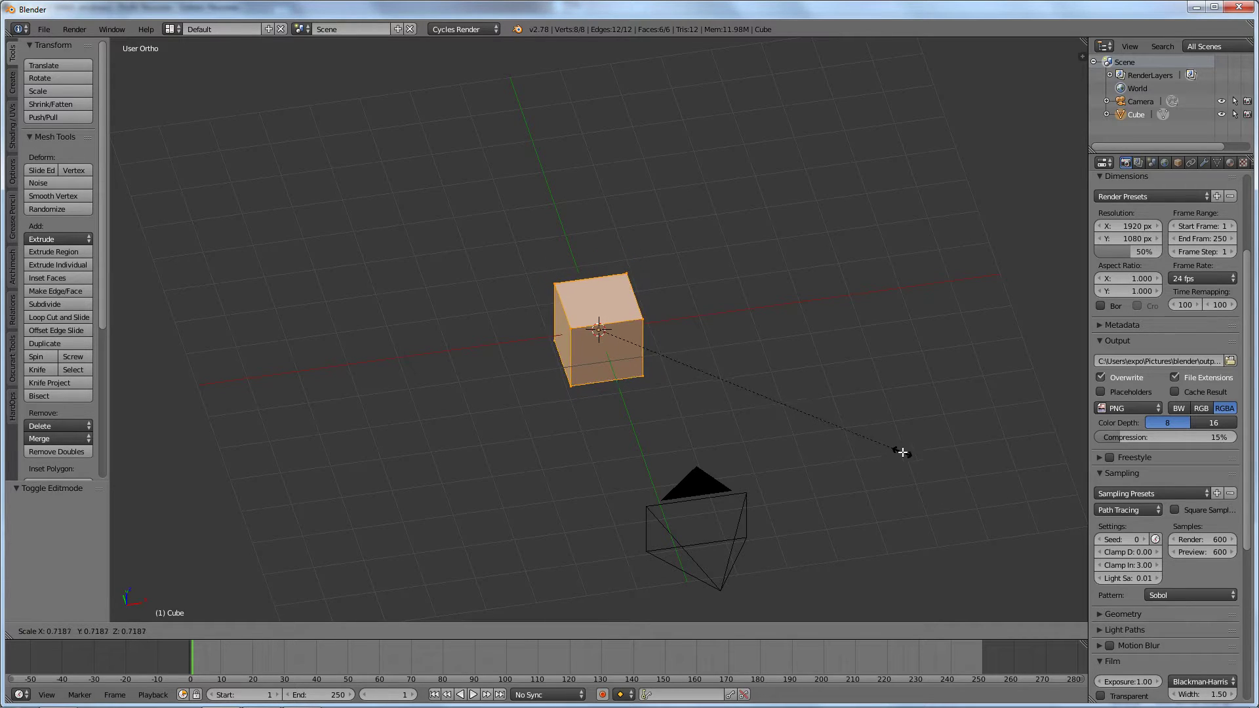
{"action": "right_click", "coordinate": [981, 466]}
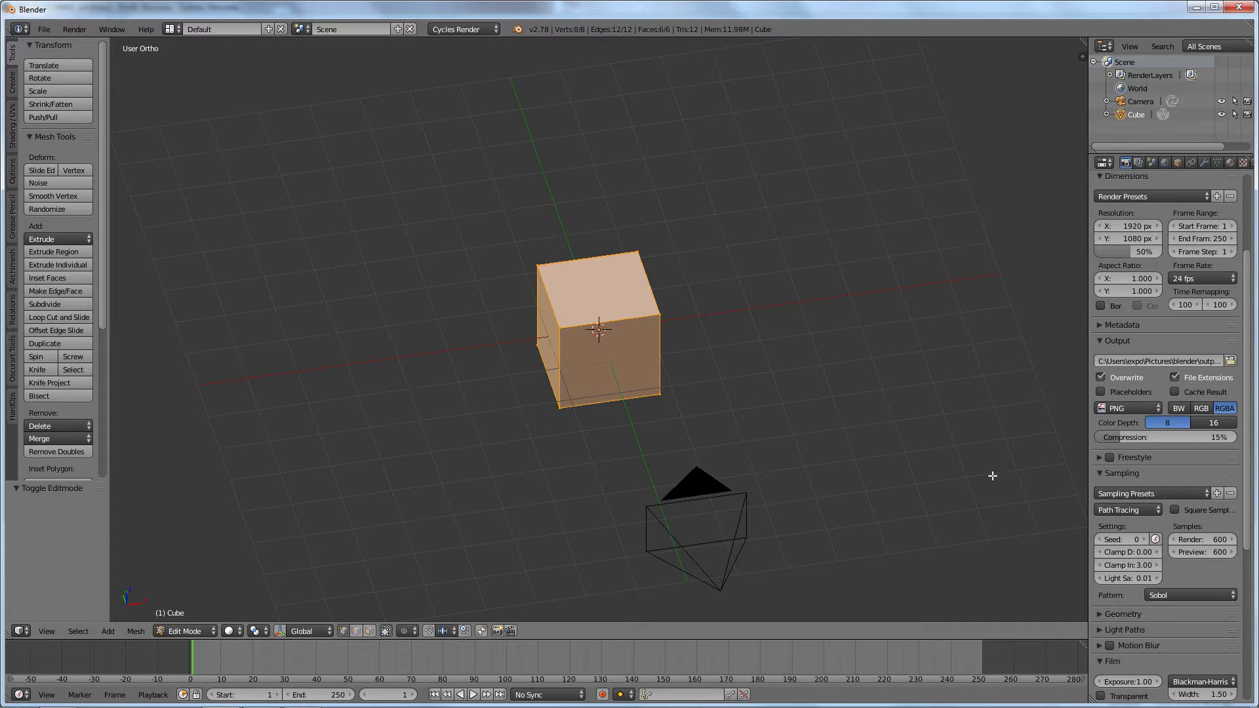
{"action": "key", "text": "s"}
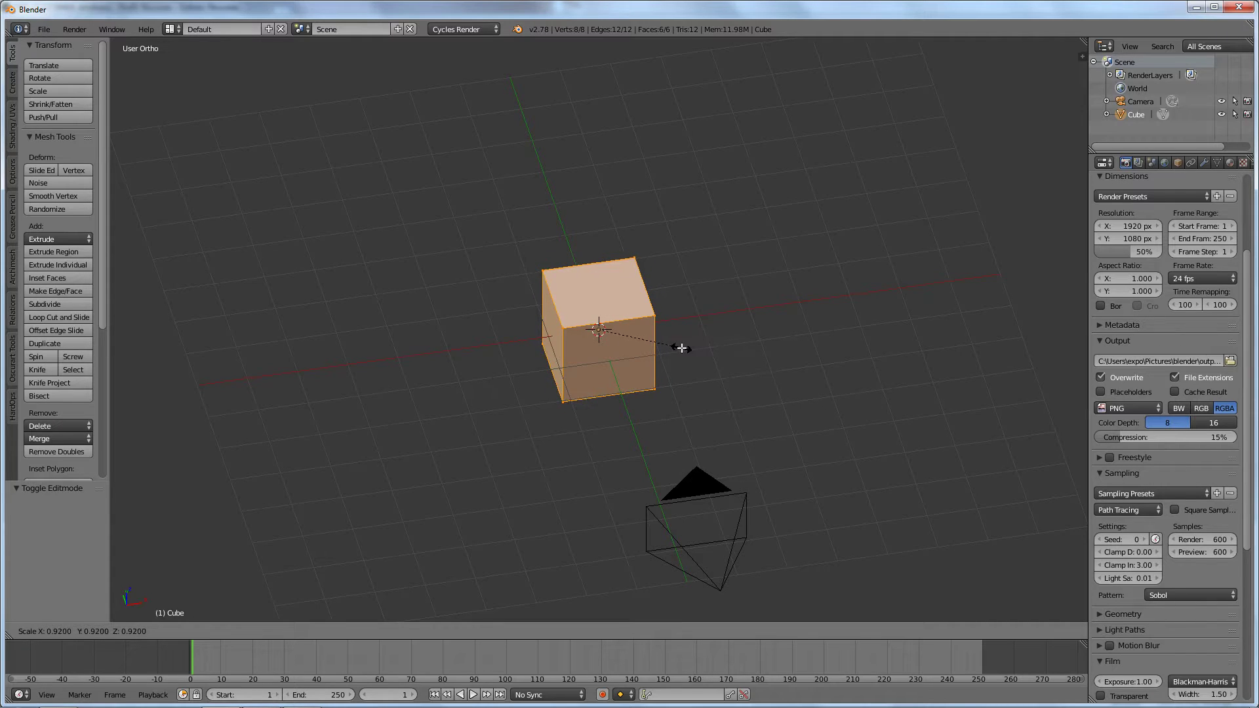
{"action": "right_click", "coordinate": [648, 335]}
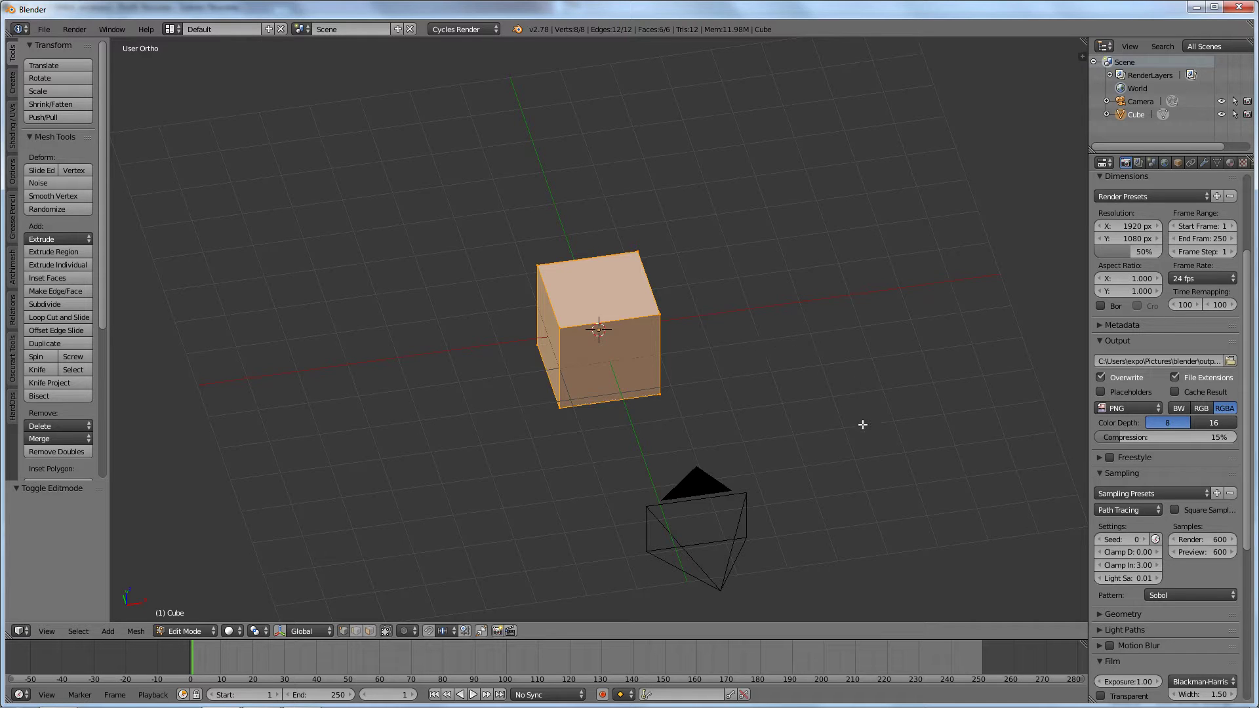
{"action": "scroll", "coordinate": [905, 456], "scroll_direction": "down", "scroll_amount": 3}
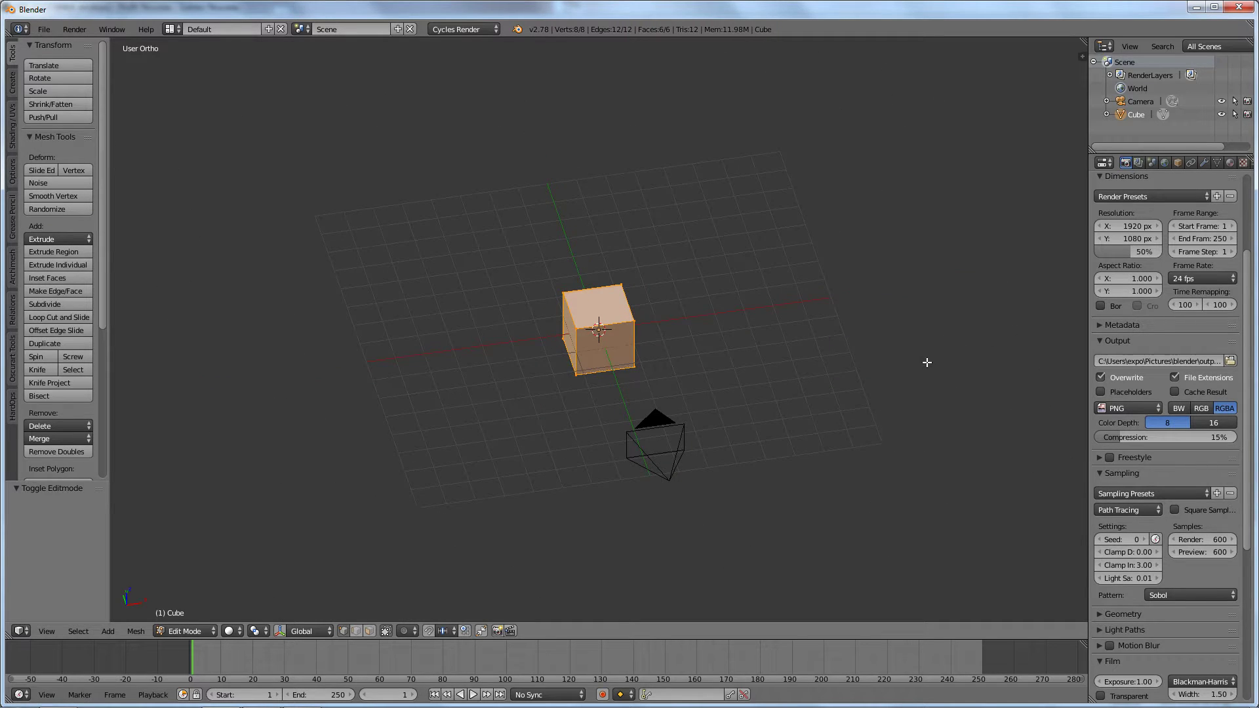
{"action": "key", "text": "KP_3"}
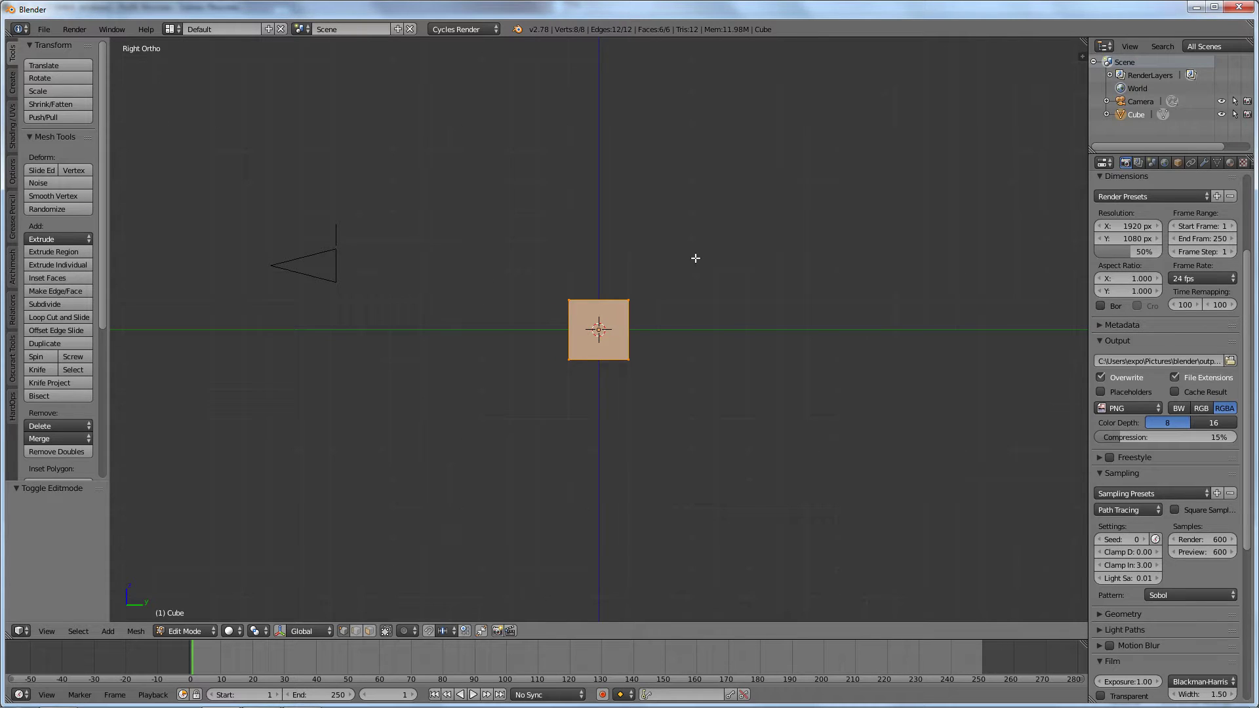
{"action": "scroll", "coordinate": [695, 260], "scroll_direction": "up", "scroll_amount": 8}
{"action": "scroll", "coordinate": [700, 262], "scroll_direction": "down", "scroll_amount": 5}
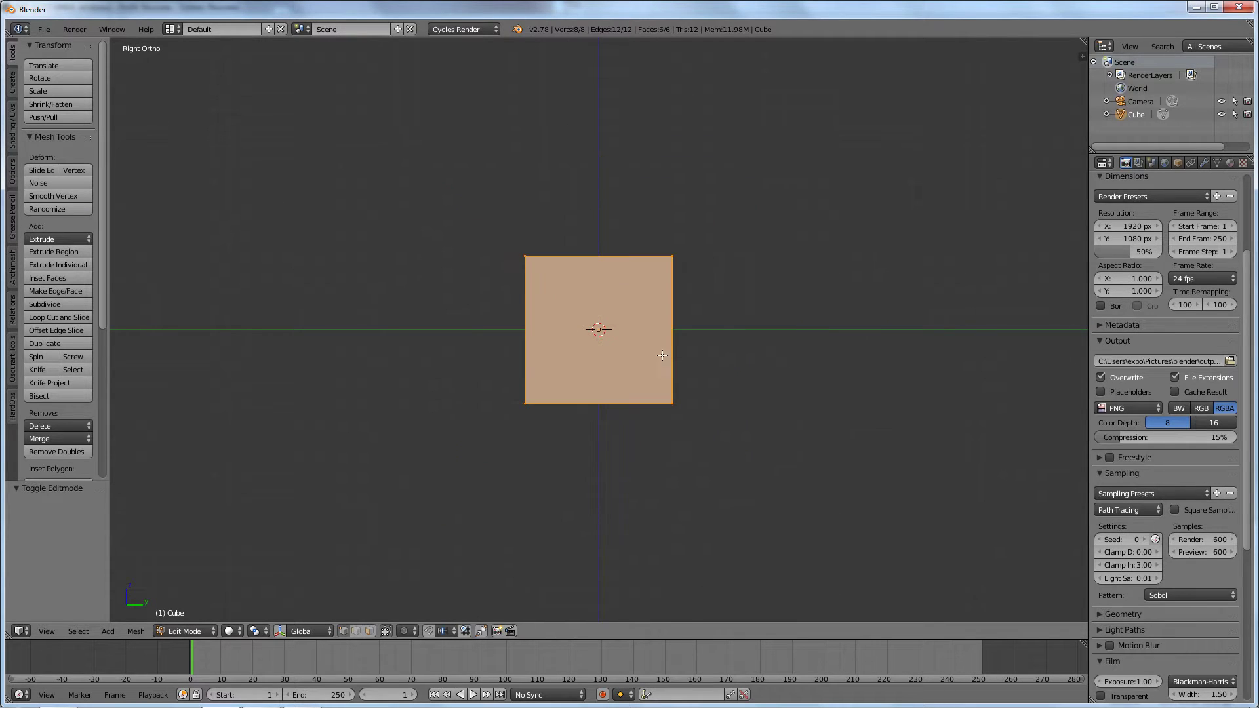
{"action": "mouse_move", "coordinate": [775, 278]}
{"action": "middle_mouse_down"}
{"action": "mouse_move", "coordinate": [776, 313]}
{"action": "mouse_move", "coordinate": [706, 312]}
{"action": "mouse_move", "coordinate": [807, 318]}
{"action": "mouse_move", "coordinate": [761, 318]}
{"action": "mouse_move", "coordinate": [797, 295]}
{"action": "mouse_move", "coordinate": [768, 291]}
{"action": "middle_mouse_up"}
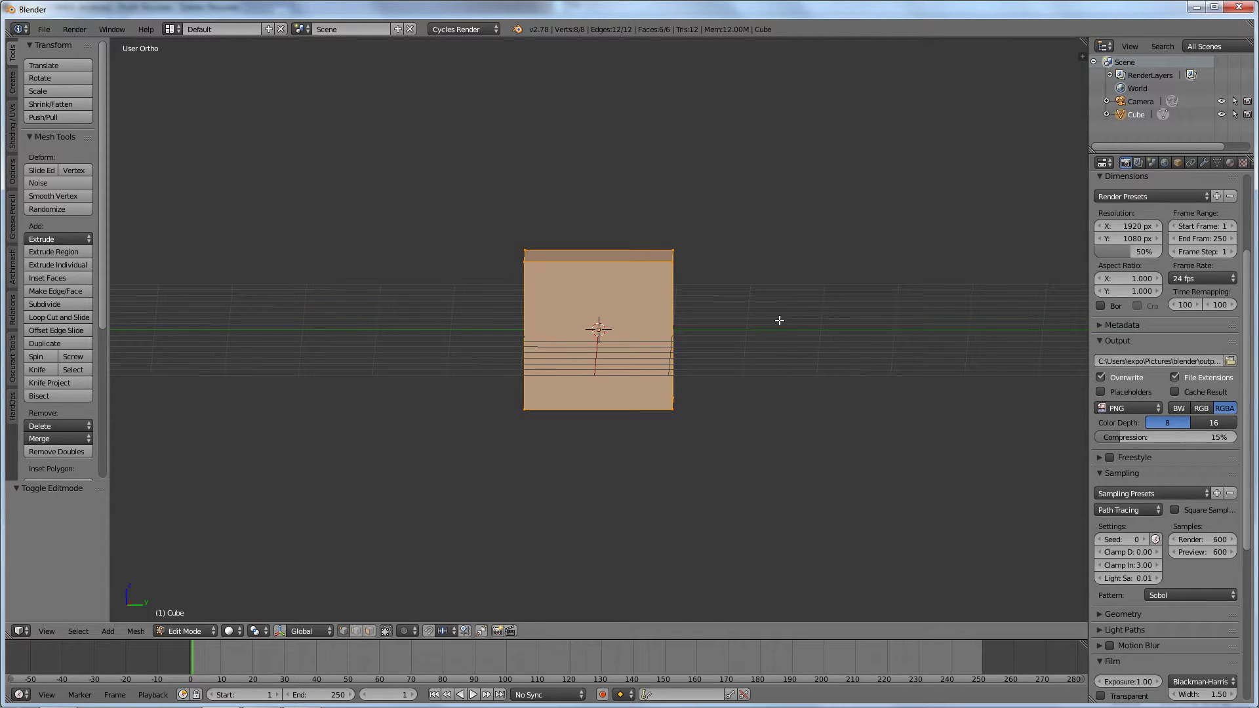
{"action": "key", "text": "Tab"}
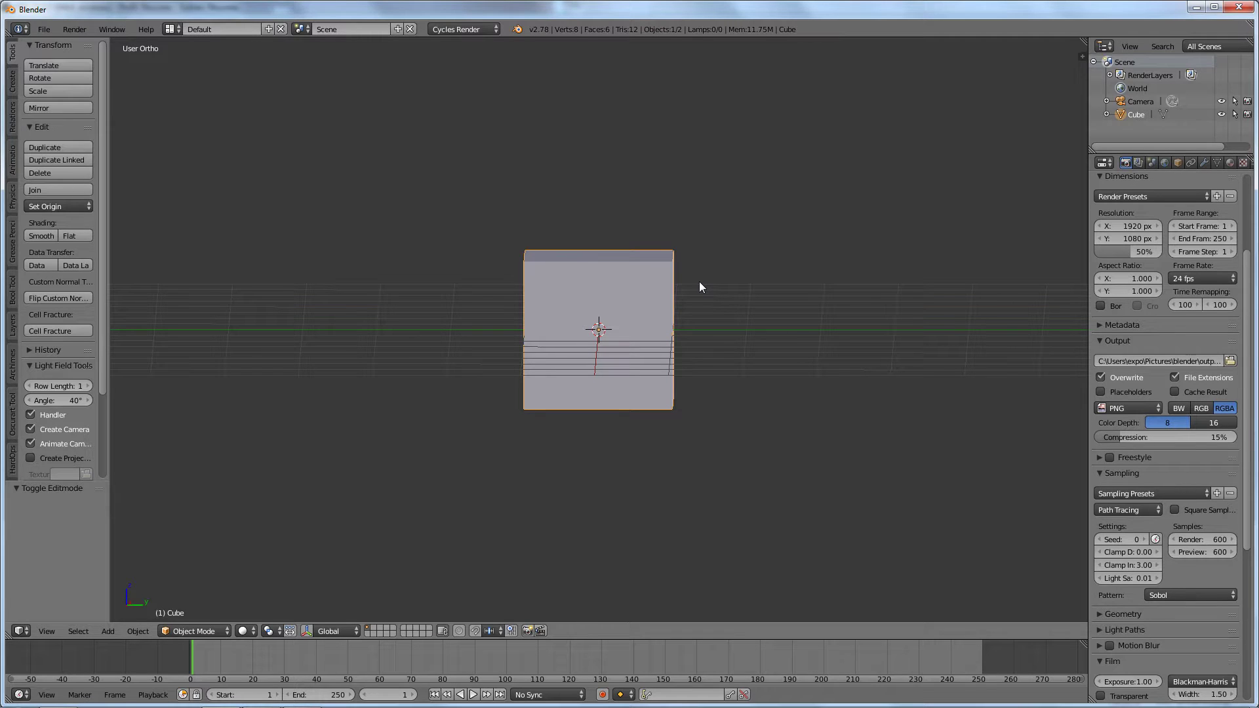
Add a plane mesh to the scene in Object Mode
{"action": "middle_click_drag", "start_coordinate": [608, 286], "coordinate": [643, 289]}
{"action": "key", "text": "space"}
{"action": "mouse_move", "coordinate": [695, 274]}
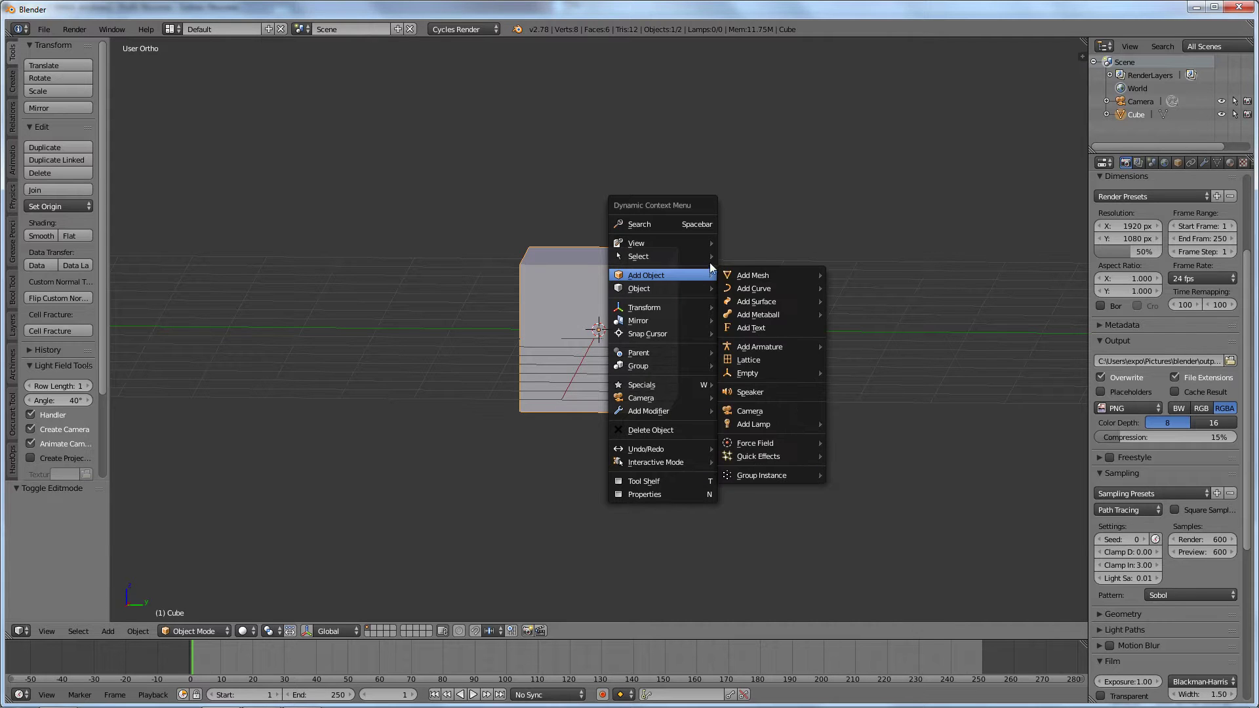
{"action": "mouse_move", "coordinate": [770, 275]}
{"action": "left_click", "coordinate": [881, 276]}
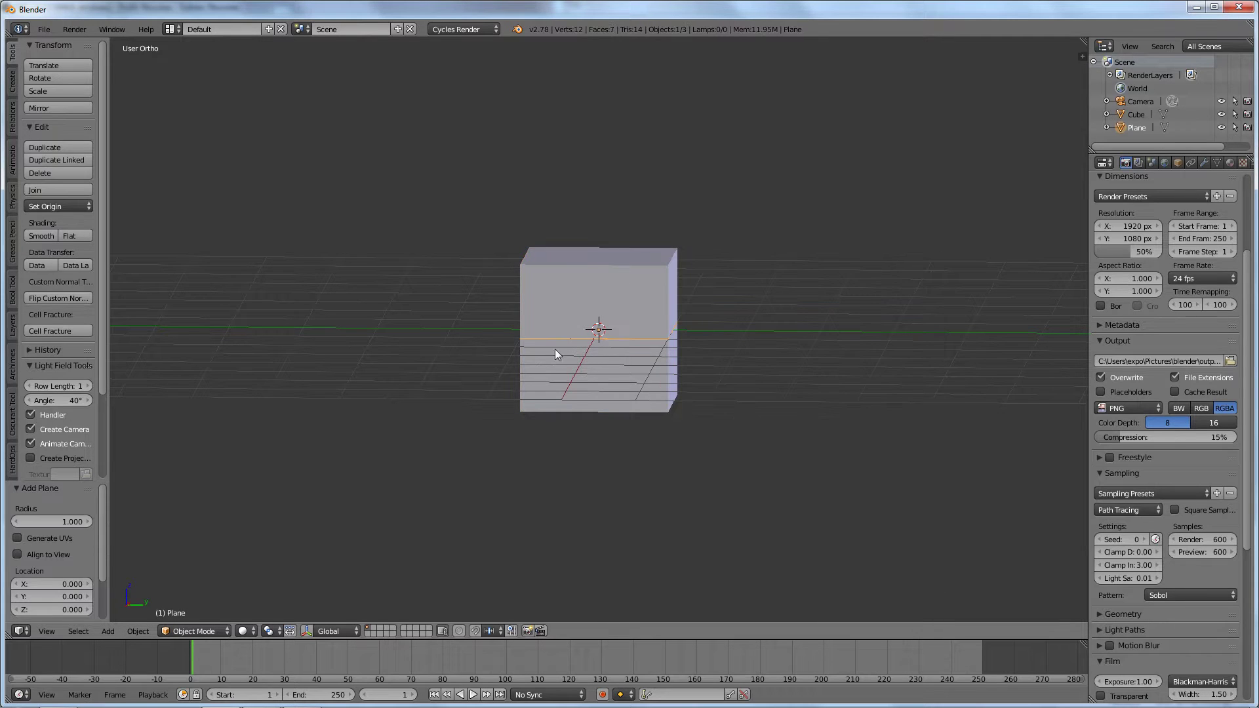
Scale the plane up uniformly by a factor of about 4.1 so it extends around the cube as a floor
{"action": "middle_click_drag", "start_coordinate": [724, 290], "coordinate": [640, 317]}
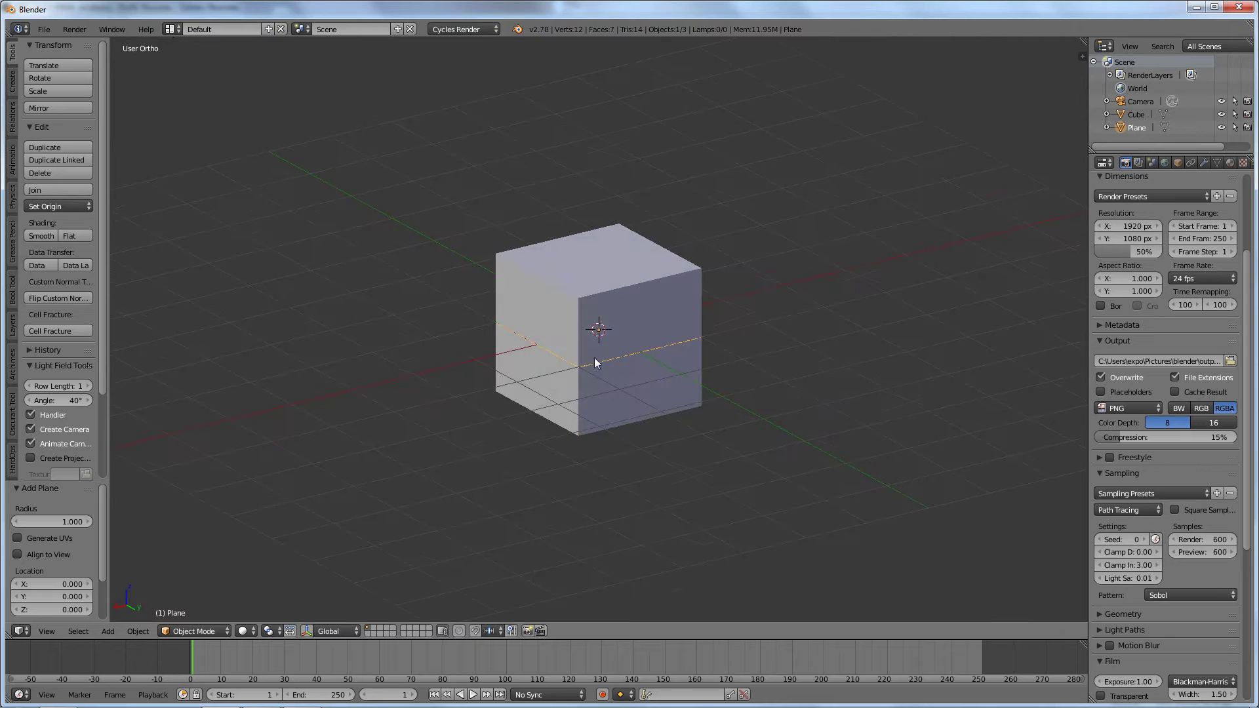
{"action": "middle_click_drag", "start_coordinate": [620, 392], "coordinate": [693, 360]}
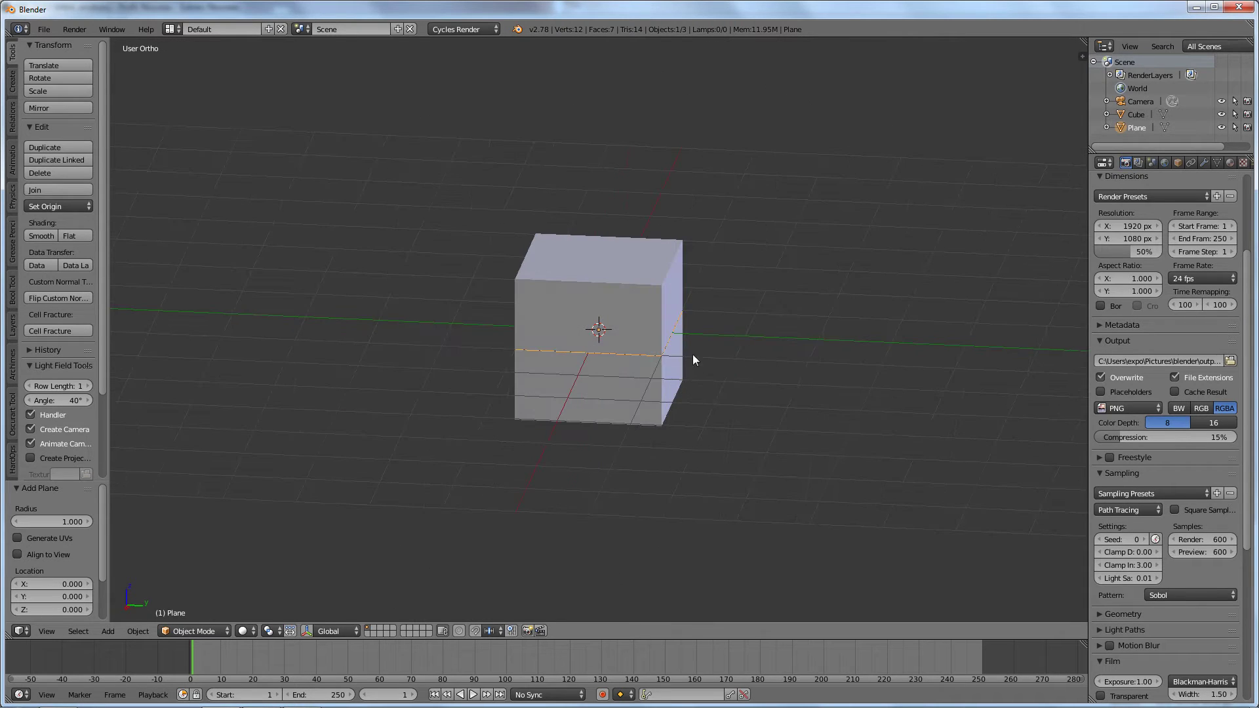
{"action": "key", "text": "s"}
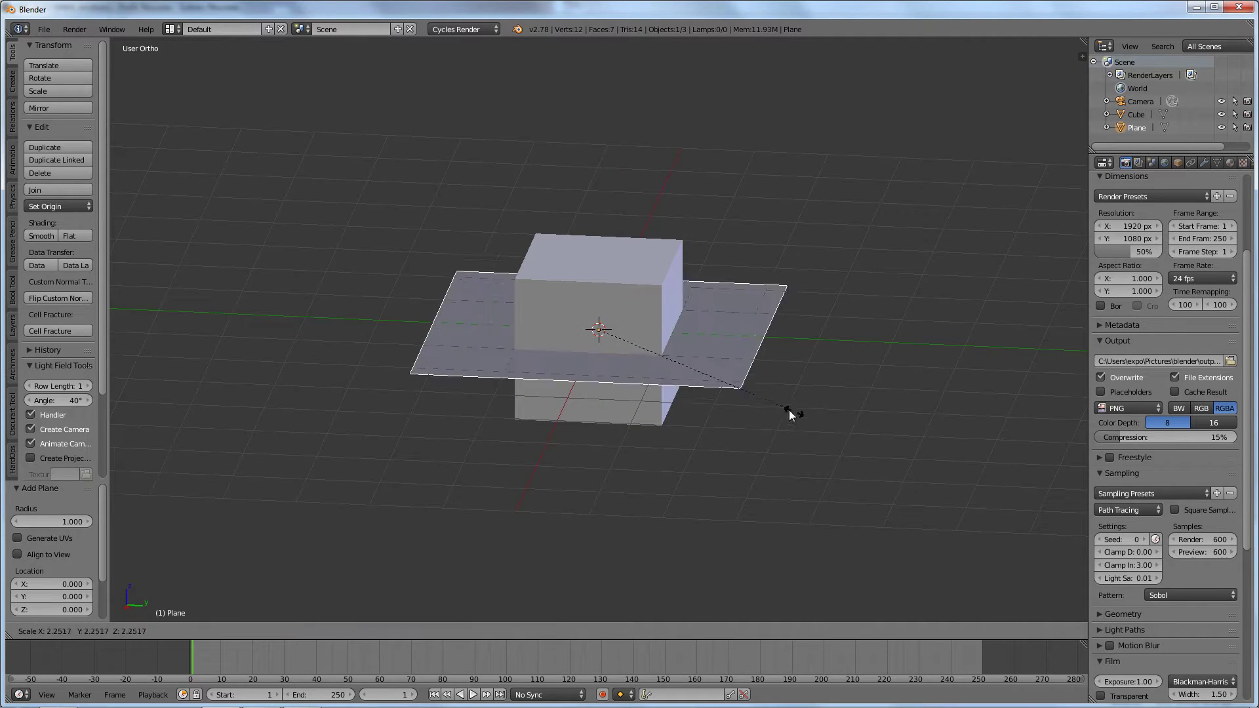
{"action": "left_click", "coordinate": [958, 465]}
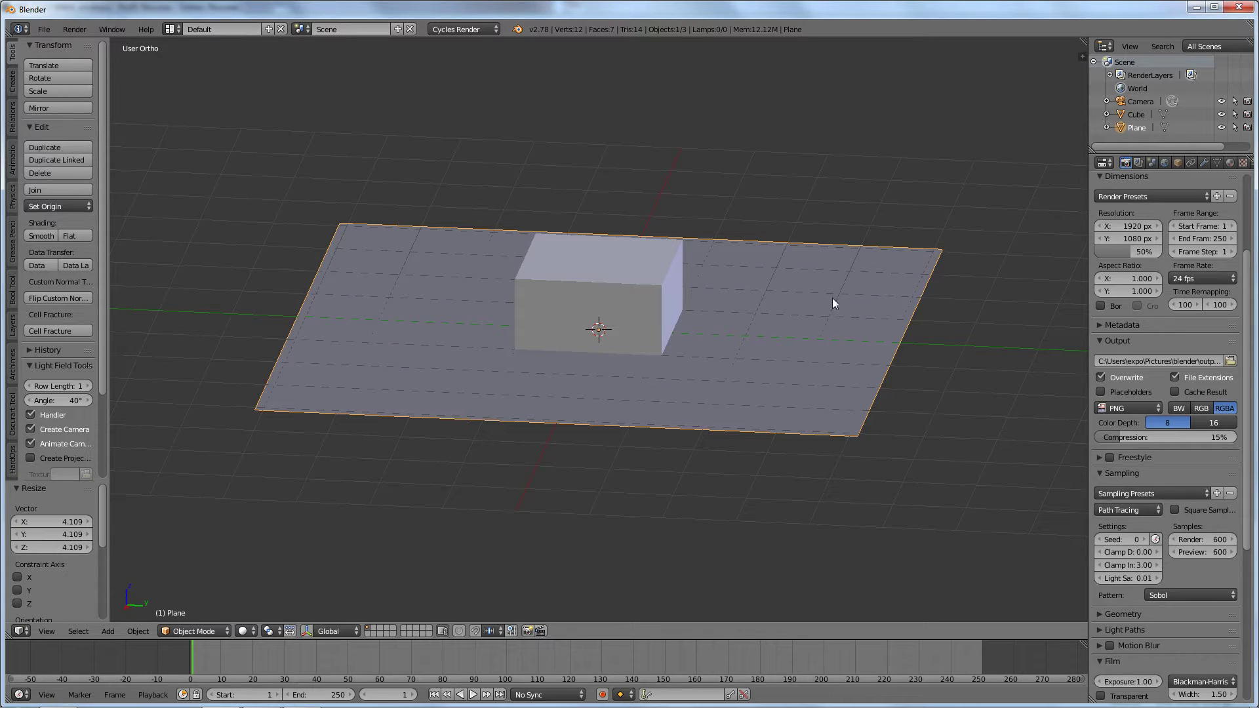
Move the cube about 1.045 units up along the Z axis in front view, so its base sits near the plane
{"action": "right_click", "coordinate": [628, 301]}
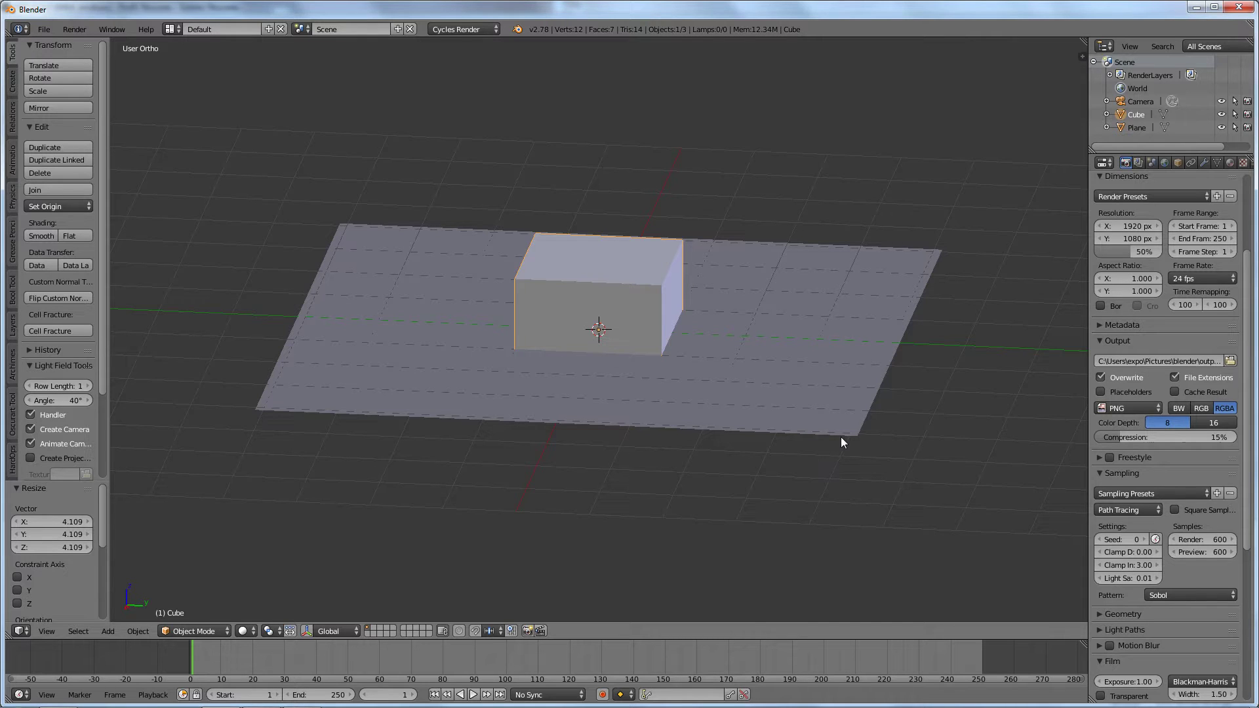
{"action": "key", "text": "KP_1"}
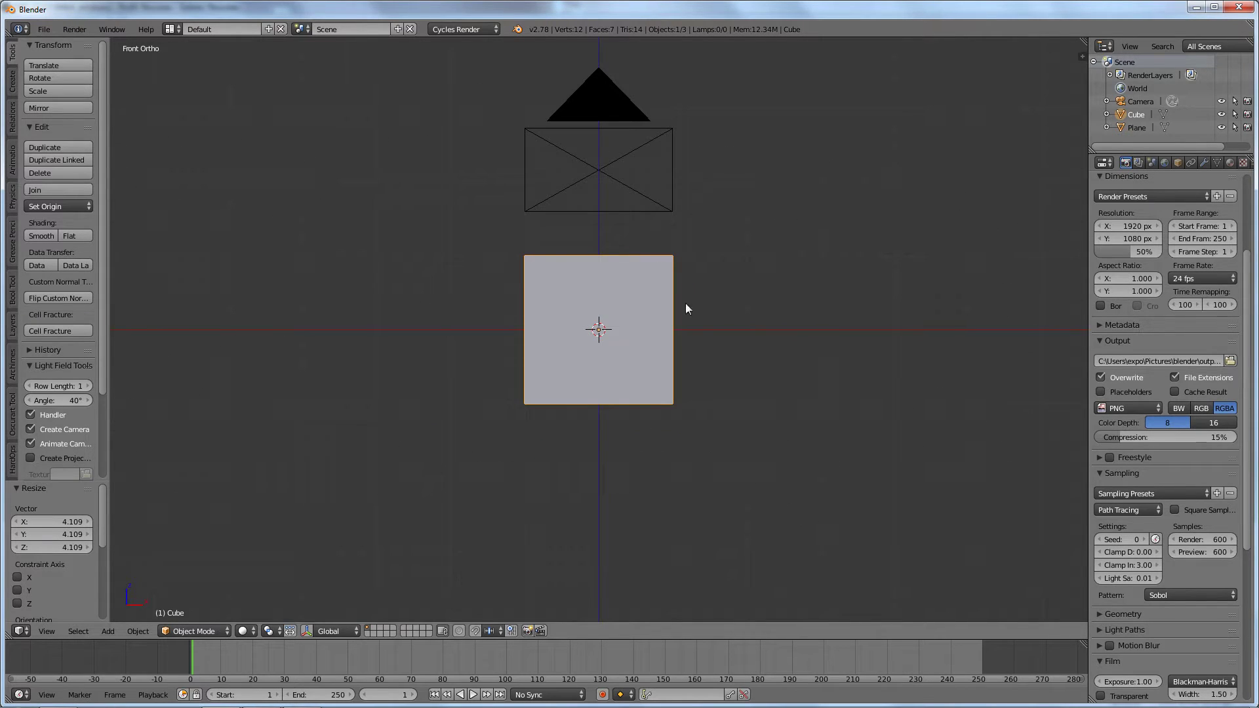
{"action": "middle_click_drag", "start_coordinate": [720, 308], "coordinate": [719, 320]}
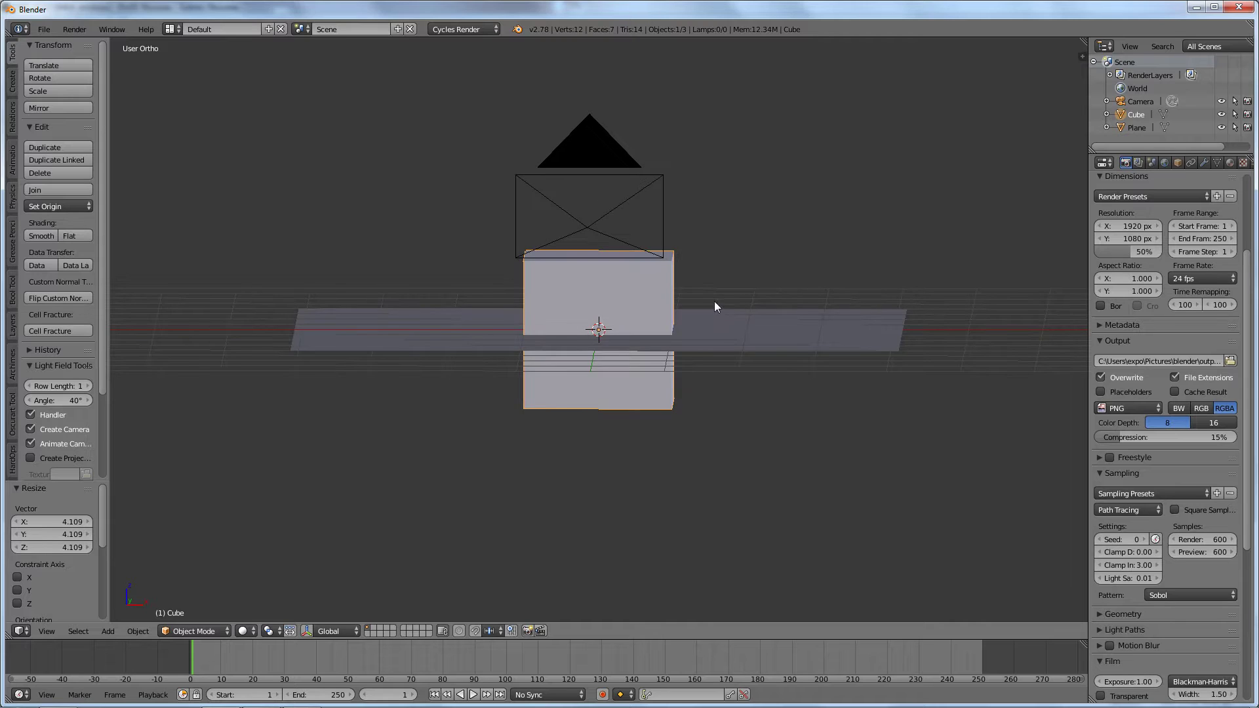
{"action": "key", "text": "KP_1"}
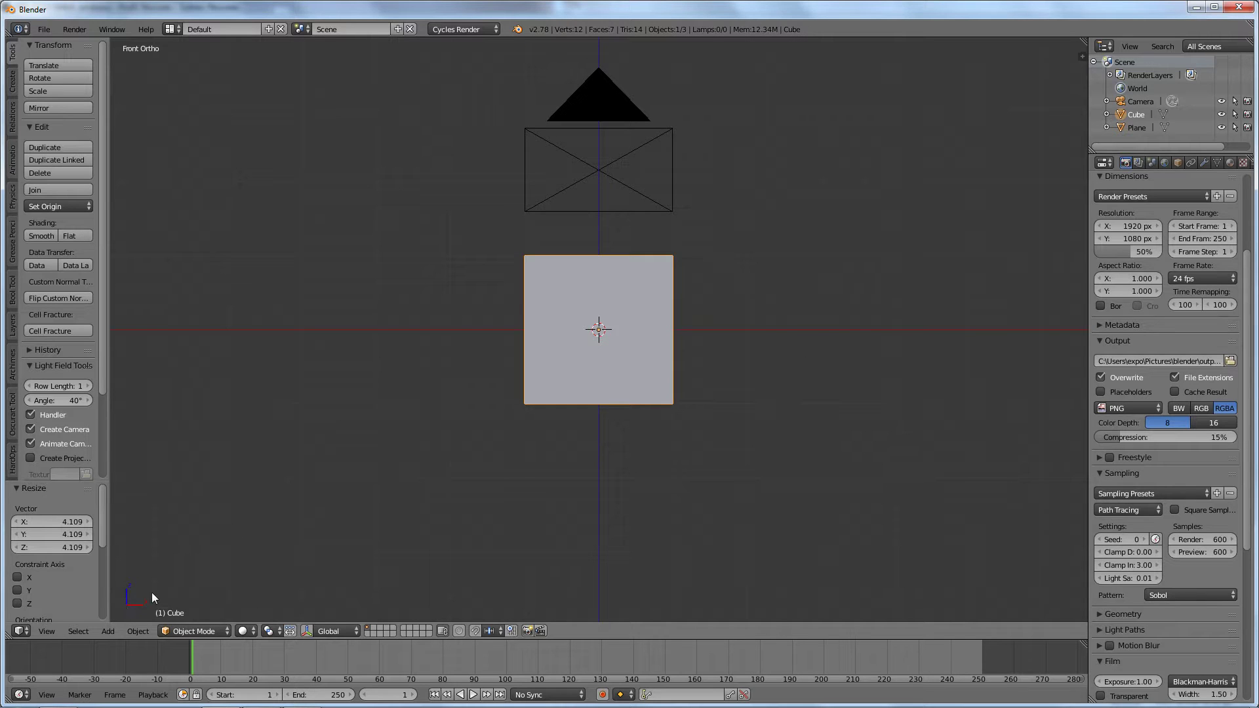
{"action": "middle_click_drag", "start_coordinate": [713, 272], "coordinate": [719, 317]}
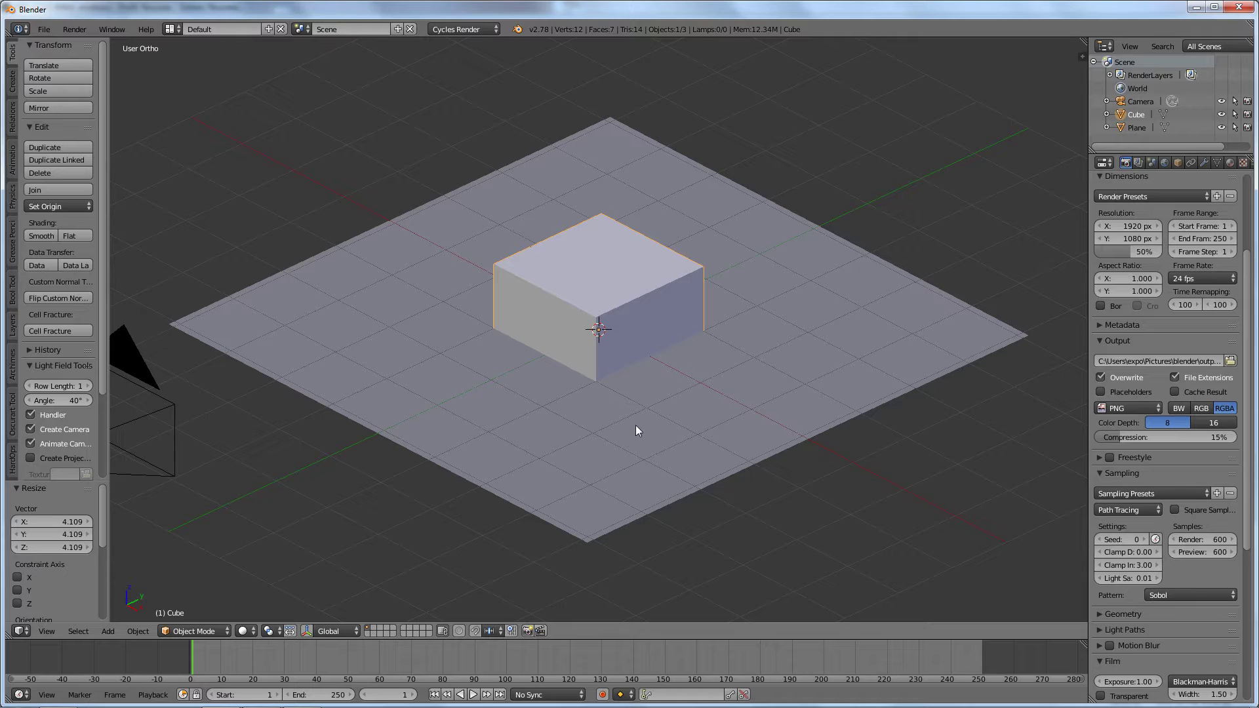
{"action": "key", "text": "KP_1"}
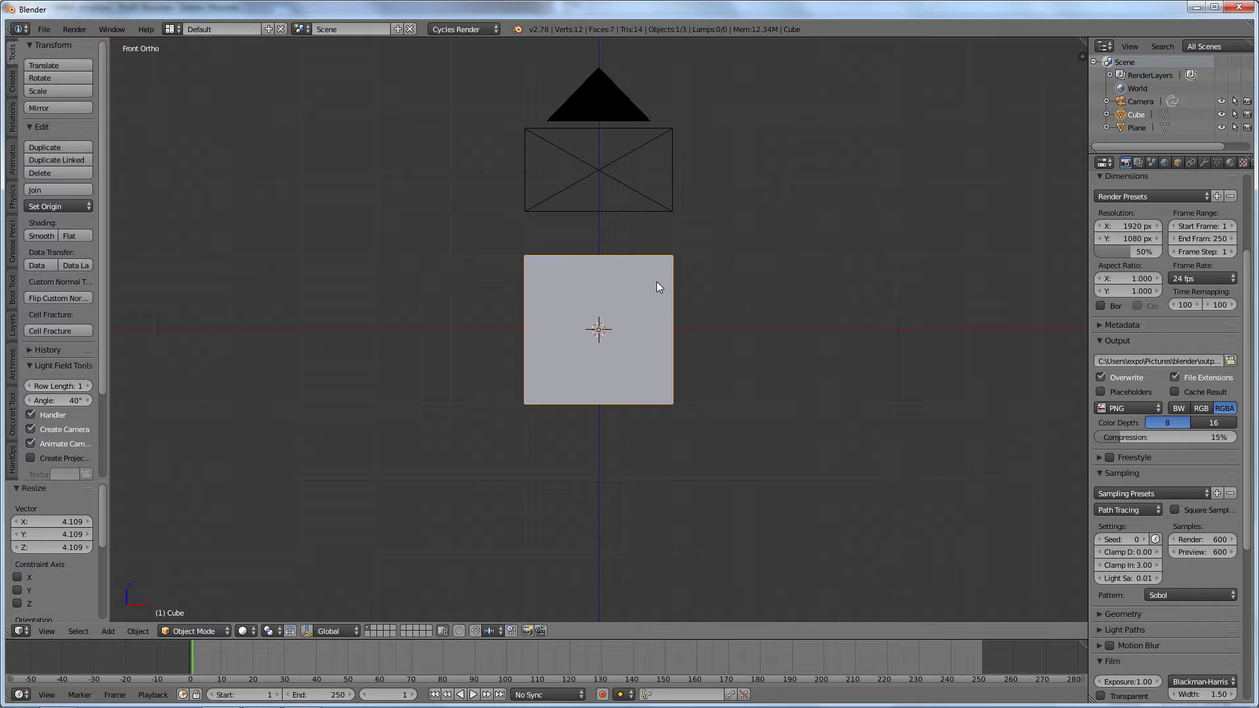
{"action": "key", "text": "g"}
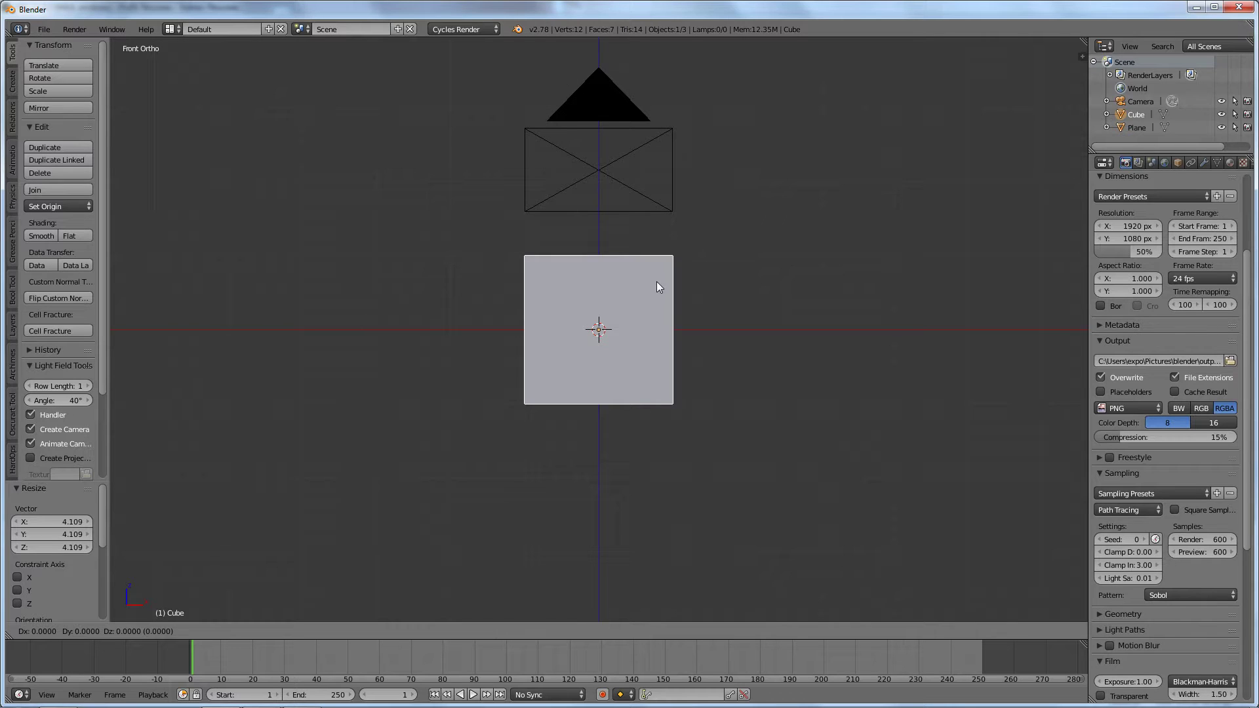
{"action": "key", "text": "z"}
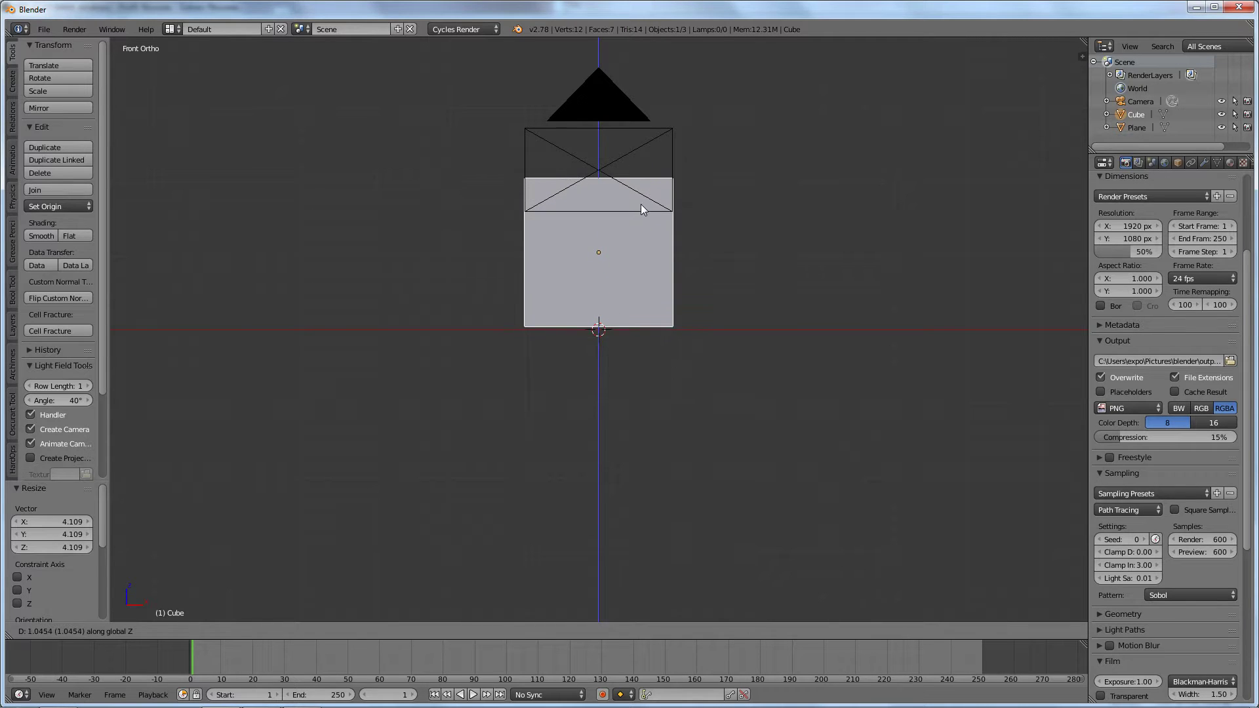
{"action": "left_click", "coordinate": [640, 204]}
Lower the cube about 0.043 units along the Z axis in front view to bring its base down to the plane
{"action": "scroll", "coordinate": [627, 347], "scroll_direction": "up", "scroll_amount": 7}
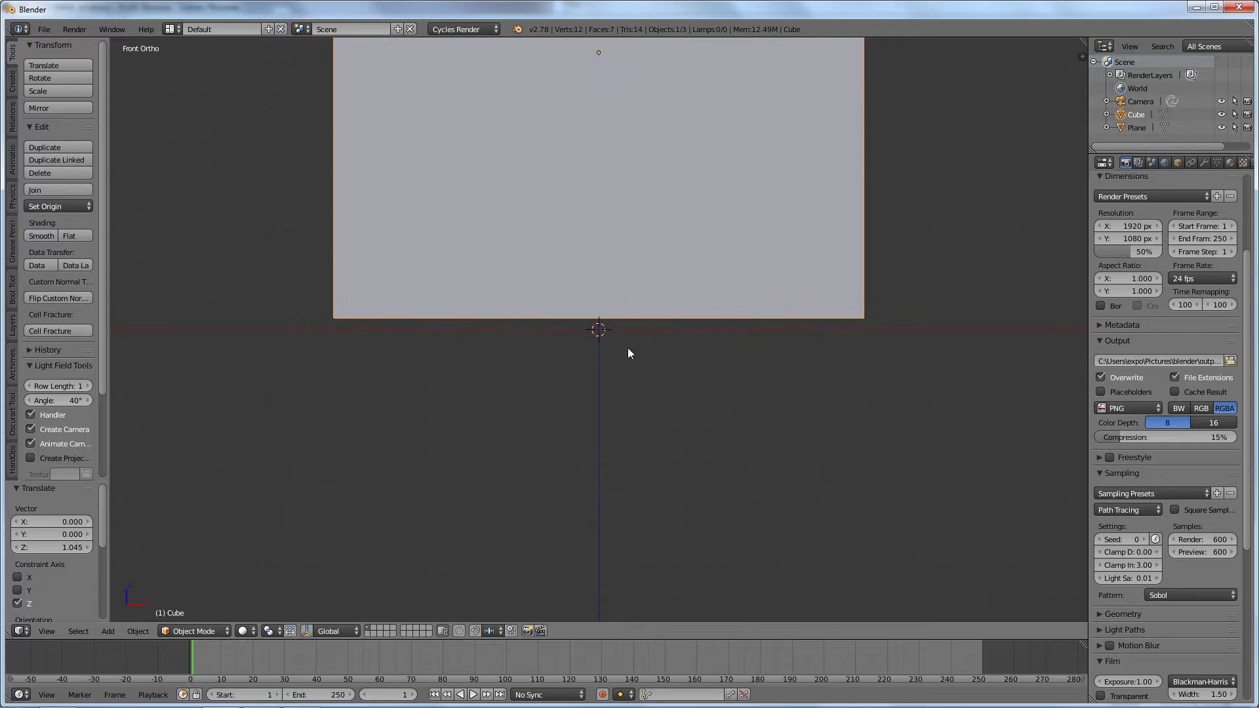
{"action": "scroll", "coordinate": [628, 347], "scroll_direction": "up", "scroll_amount": 2}
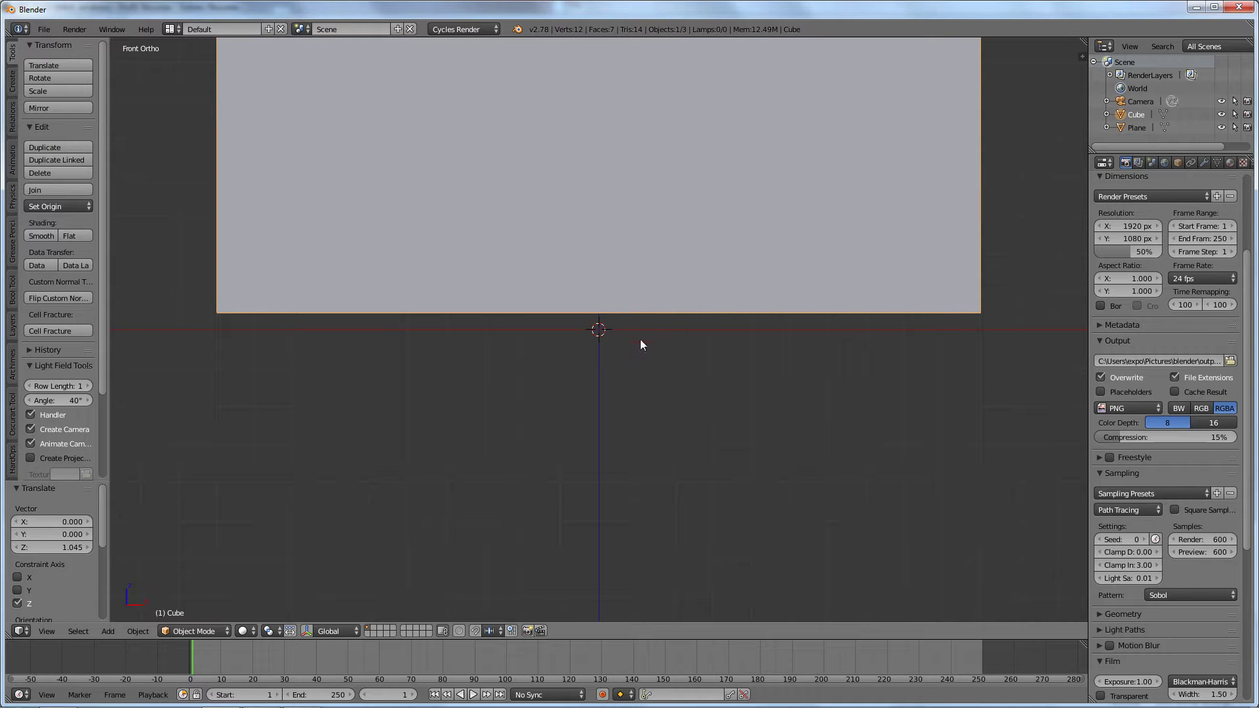
{"action": "scroll", "coordinate": [640, 353], "scroll_direction": "down", "scroll_amount": 4}
{"action": "scroll", "coordinate": [639, 352], "scroll_direction": "up", "scroll_amount": 3}
{"action": "scroll", "coordinate": [650, 391], "scroll_direction": "up", "scroll_amount": 7}
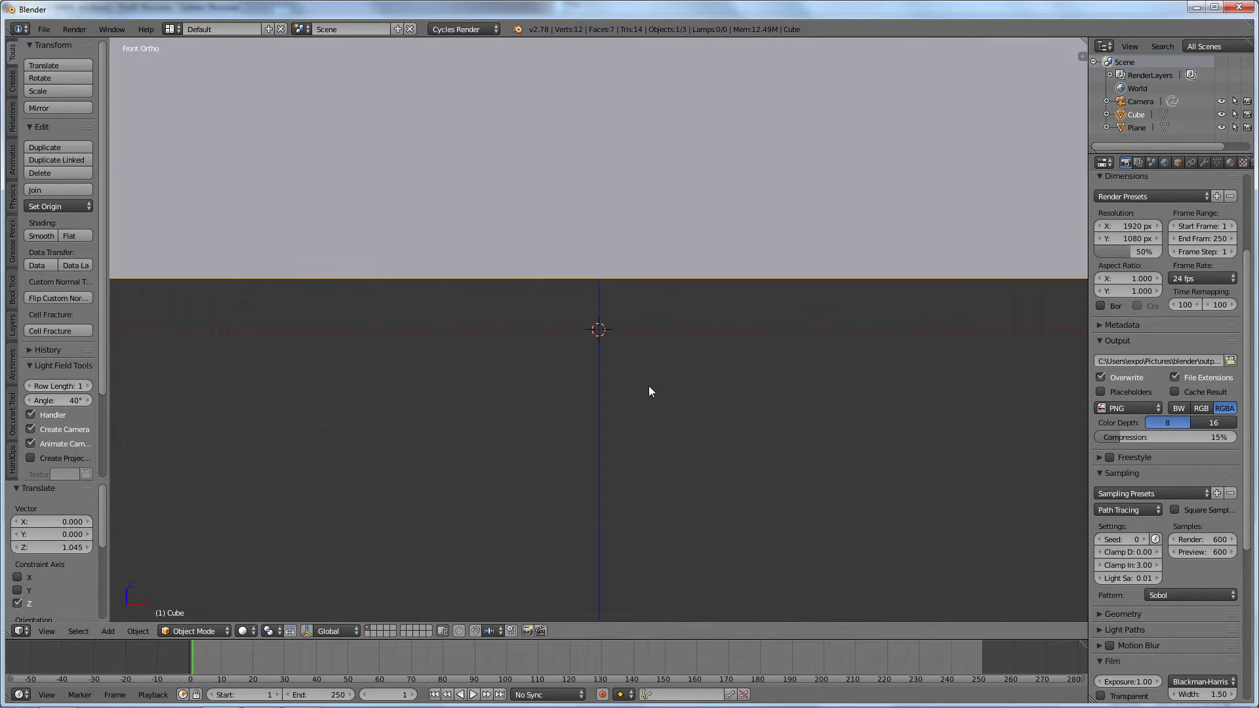
{"action": "scroll", "coordinate": [649, 391], "scroll_direction": "up", "scroll_amount": 1}
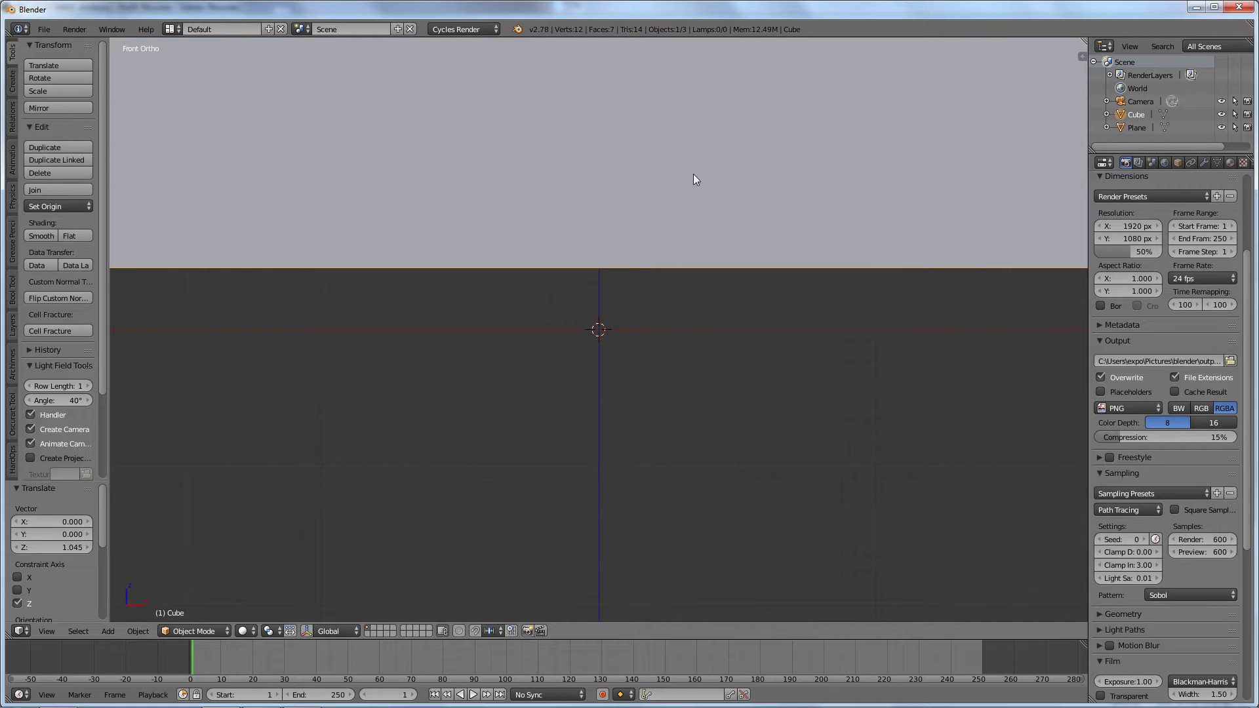
{"action": "key", "text": "g"}
{"action": "key", "text": "z"}
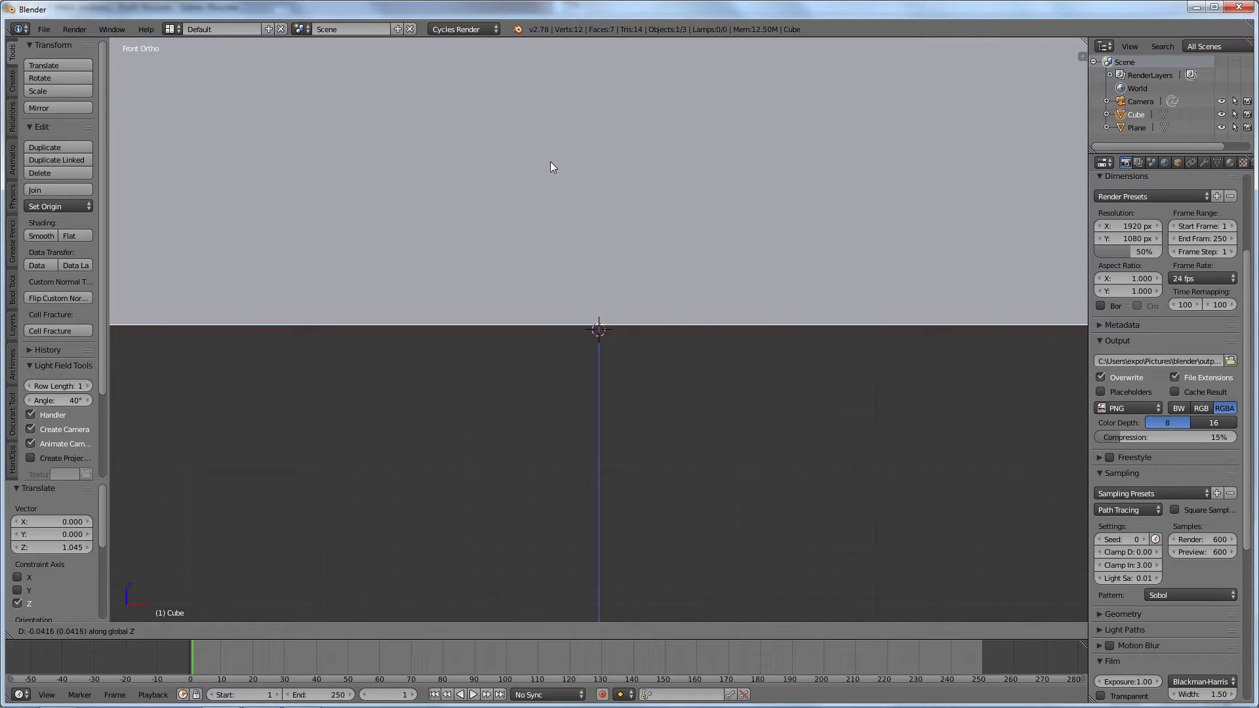
{"action": "left_click", "coordinate": [549, 190]}
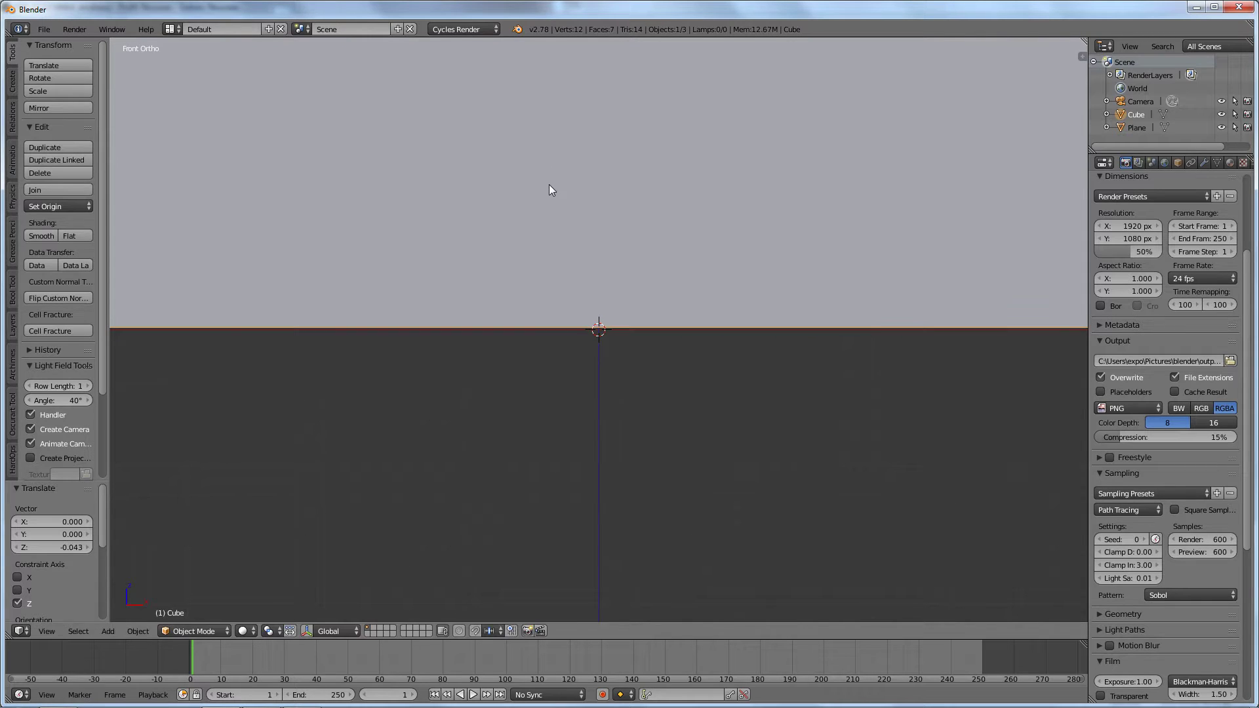
Fine-tune the cube's height by moving it about 0.002 units down along the Z axis to meet the plane
{"action": "scroll", "coordinate": [534, 680], "scroll_direction": "up", "scroll_amount": 1}
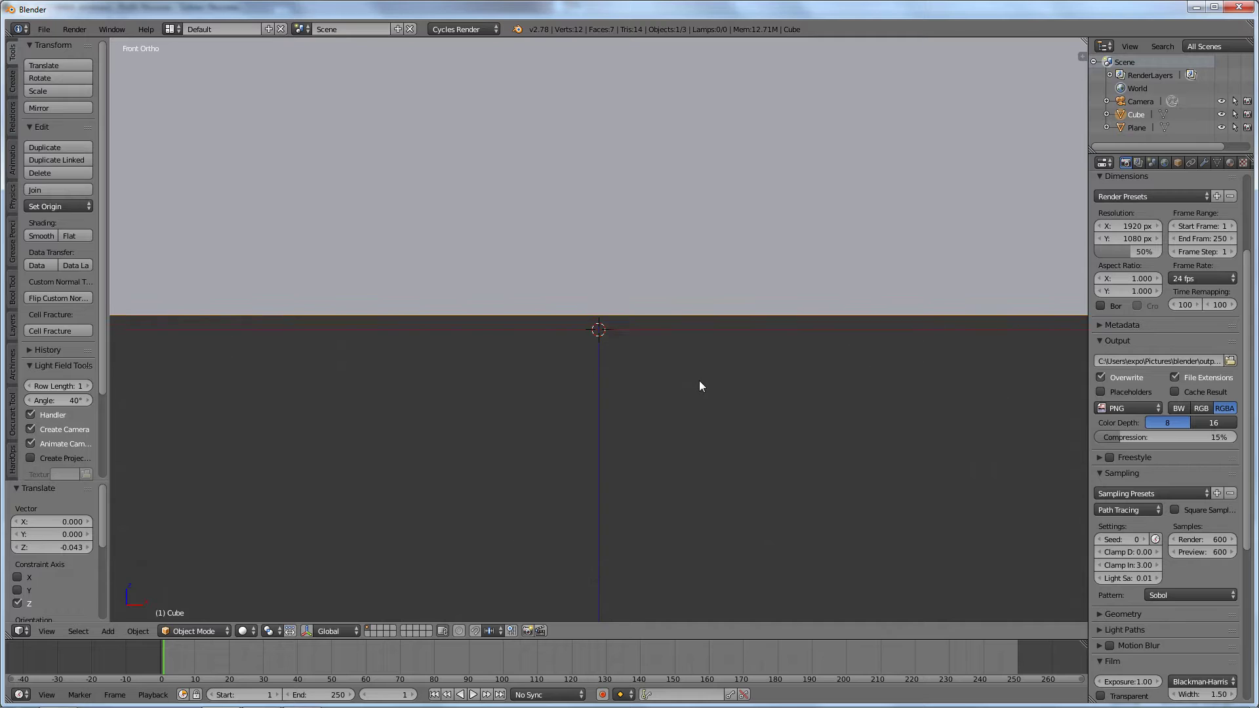
{"action": "scroll", "coordinate": [698, 384], "scroll_direction": "up", "scroll_amount": 5}
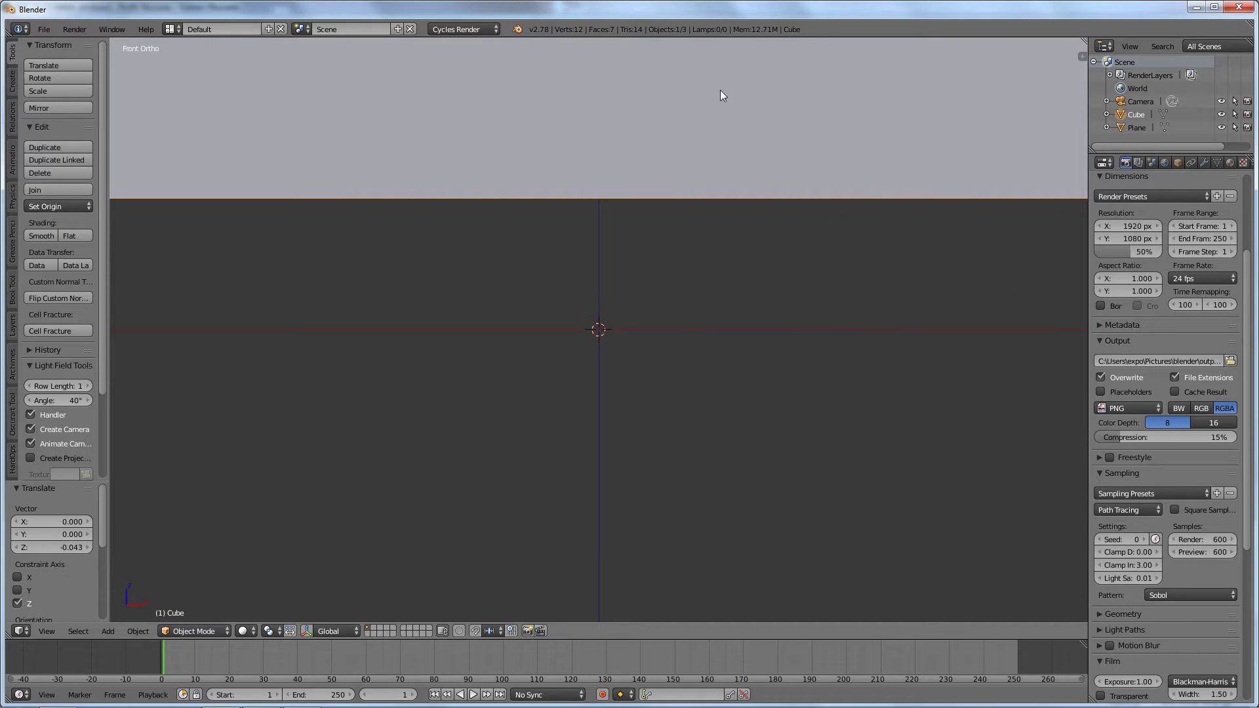
{"action": "key", "text": "g"}
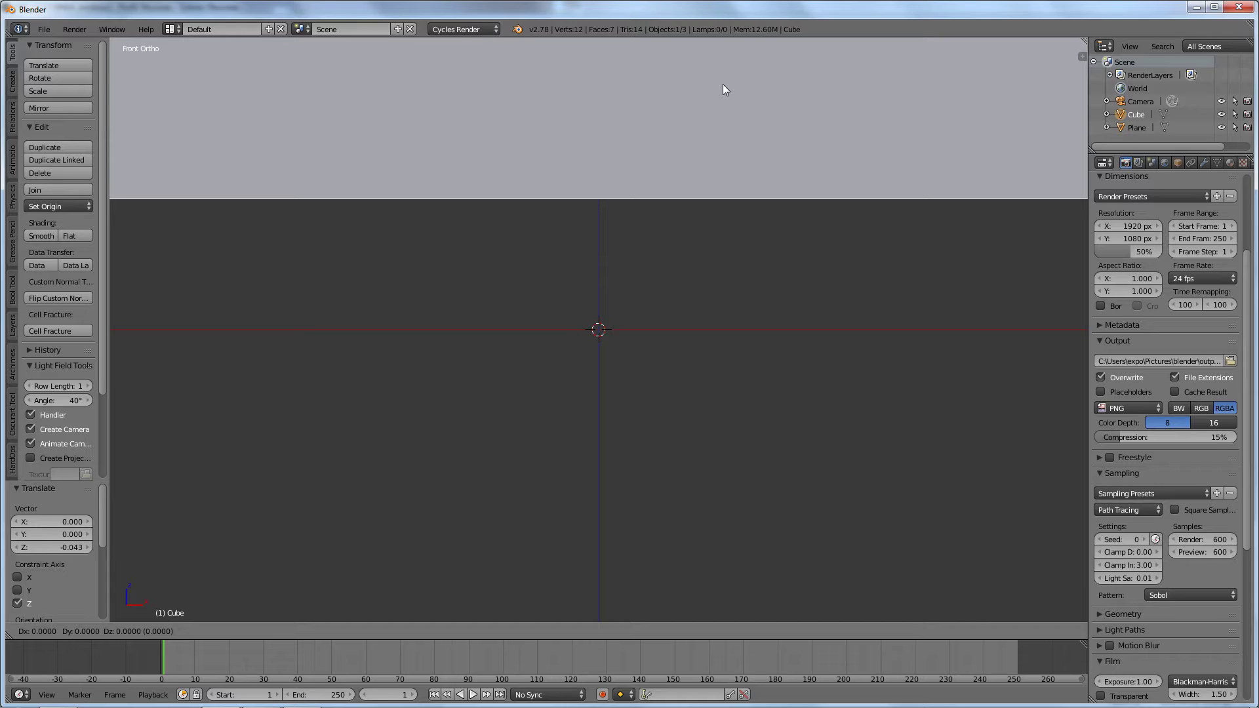
{"action": "key", "text": "z"}
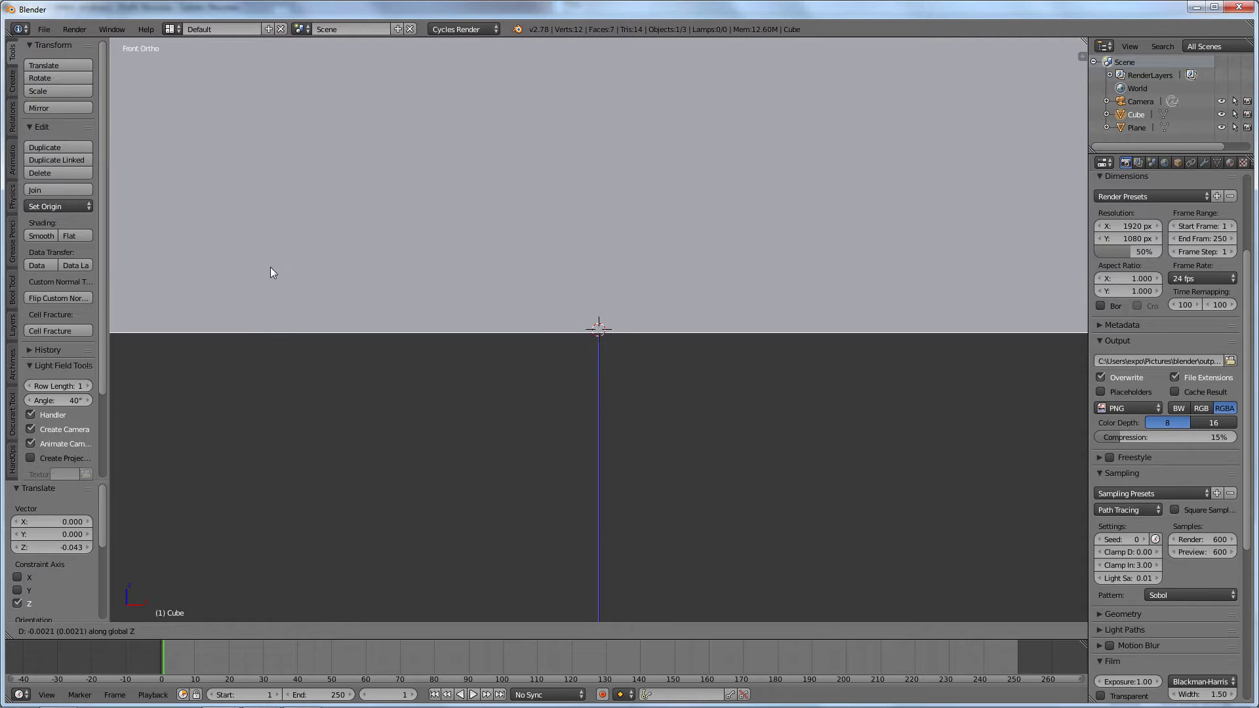
{"action": "left_click", "coordinate": [306, 212]}
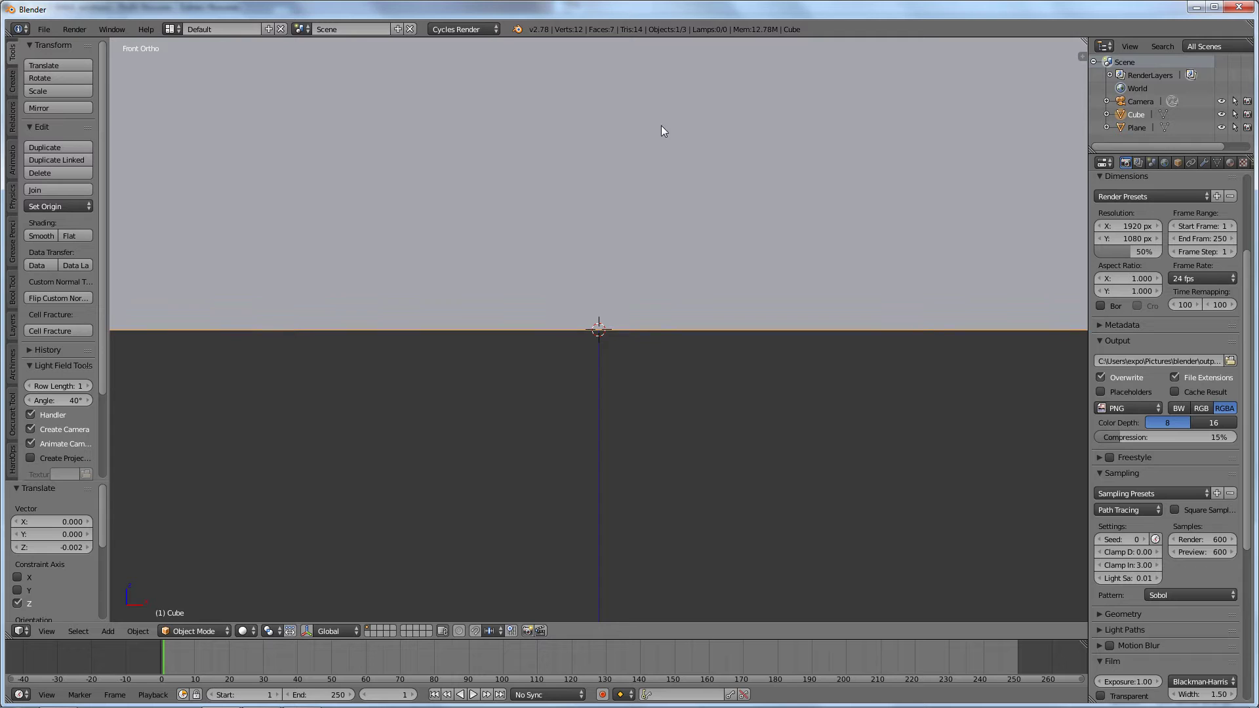
Delete the floor plane beneath the cube
{"action": "scroll", "coordinate": [673, 160], "scroll_direction": "down", "scroll_amount": 6}
{"action": "middle_click_drag", "start_coordinate": [671, 155], "coordinate": [678, 229]}
{"action": "scroll", "coordinate": [644, 207], "scroll_direction": "up", "scroll_amount": 8}
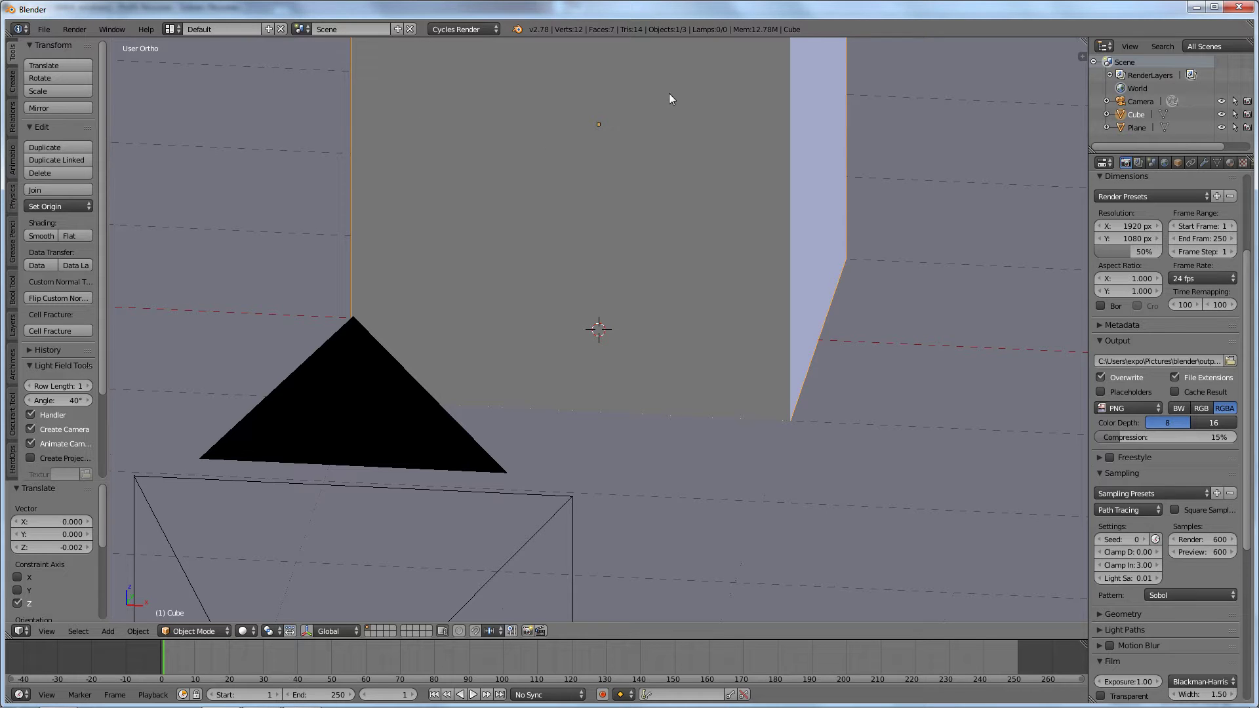
{"action": "scroll", "coordinate": [669, 93], "scroll_direction": "down", "scroll_amount": 3}
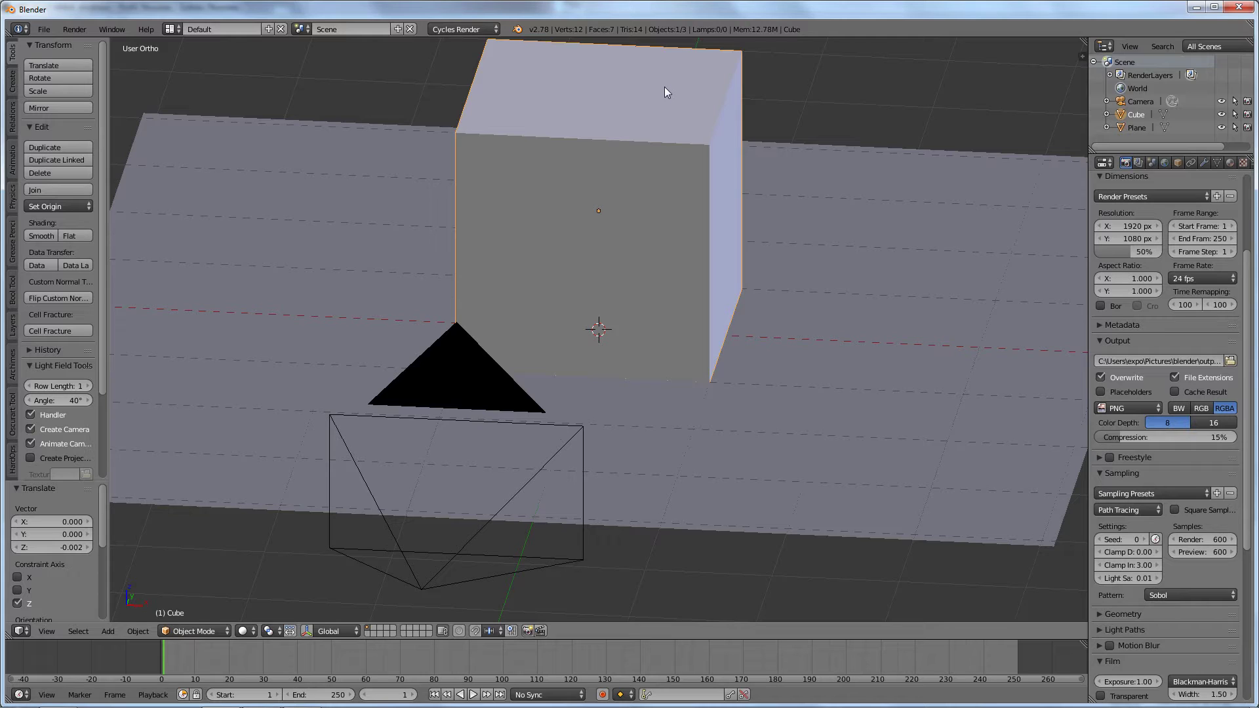
{"action": "right_click", "coordinate": [789, 319]}
{"action": "key", "text": "x"}
{"action": "left_click", "coordinate": [789, 318]}
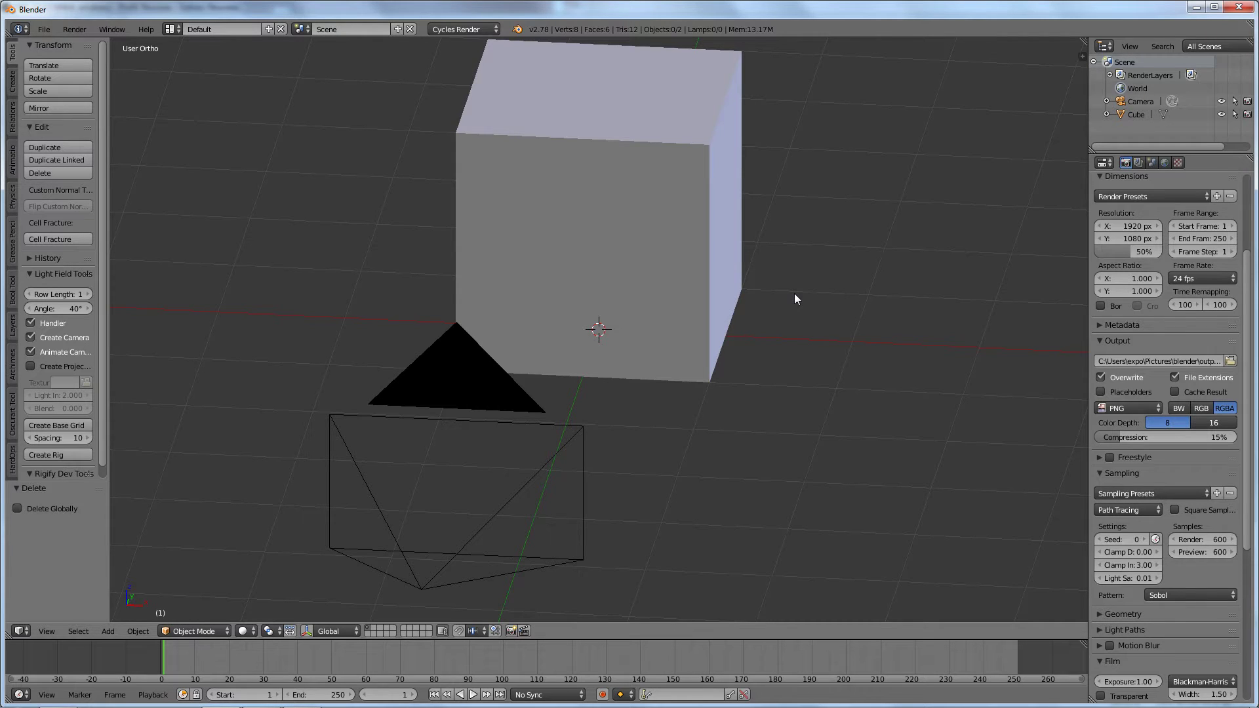
Snap the cube to the 3D cursor at the scene's centre using Selection to Cursor
{"action": "right_click", "coordinate": [684, 205]}
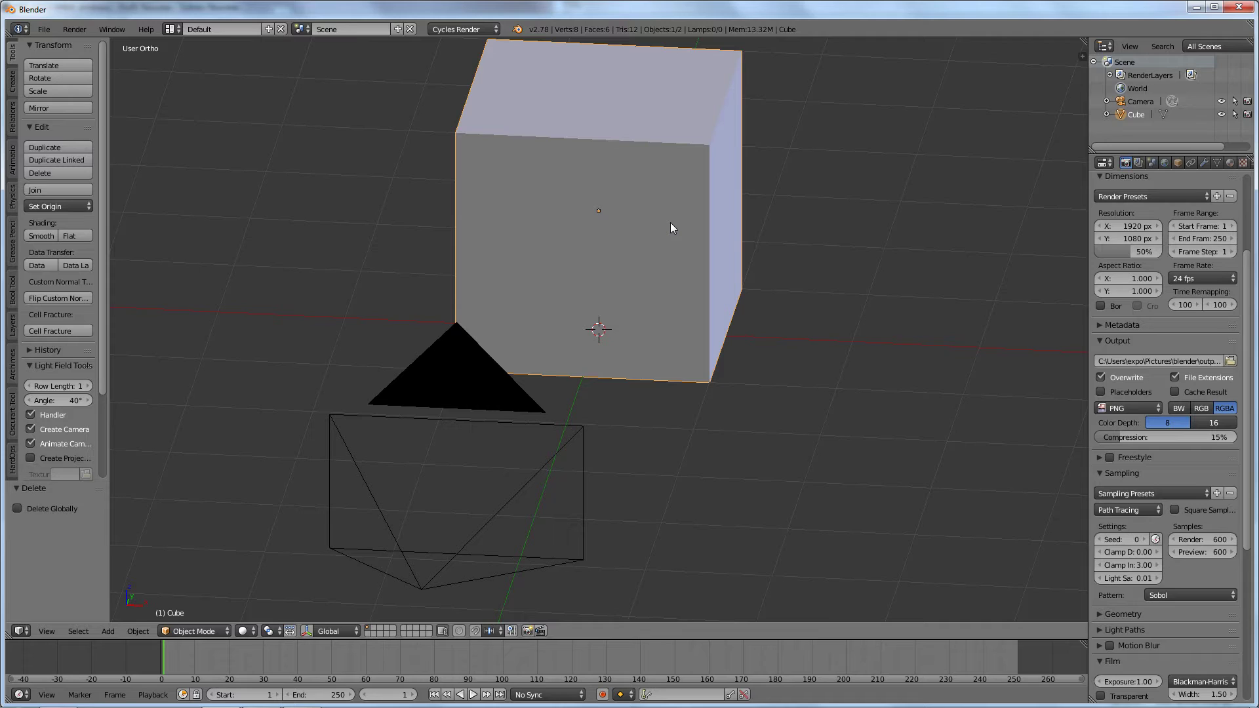
{"action": "key", "text": "KP_1"}
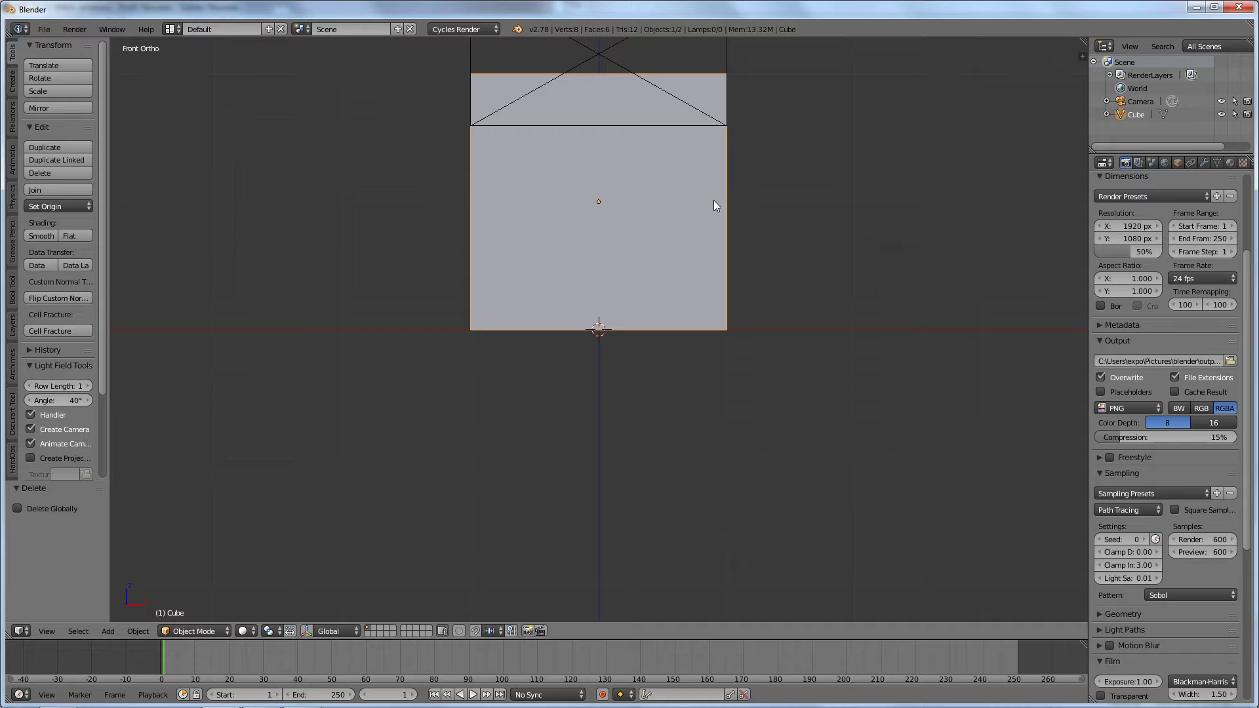
{"action": "key", "text": "shift+s"}
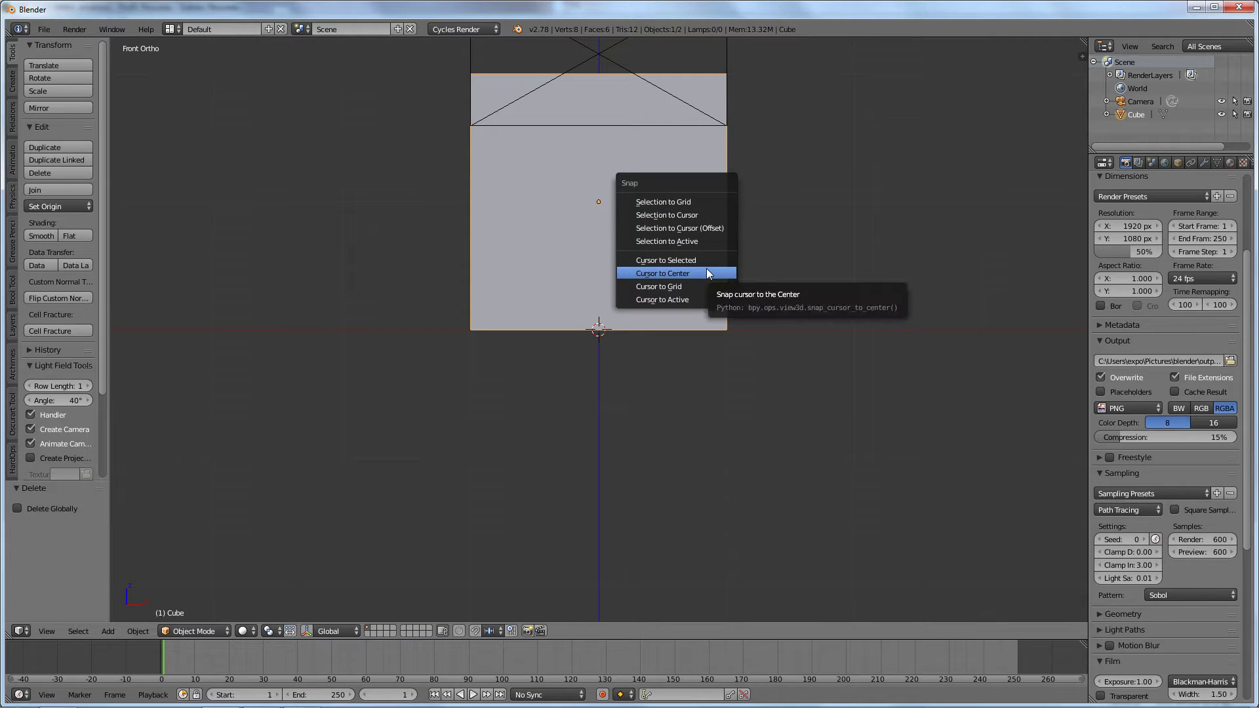
{"action": "left_click", "coordinate": [706, 214]}
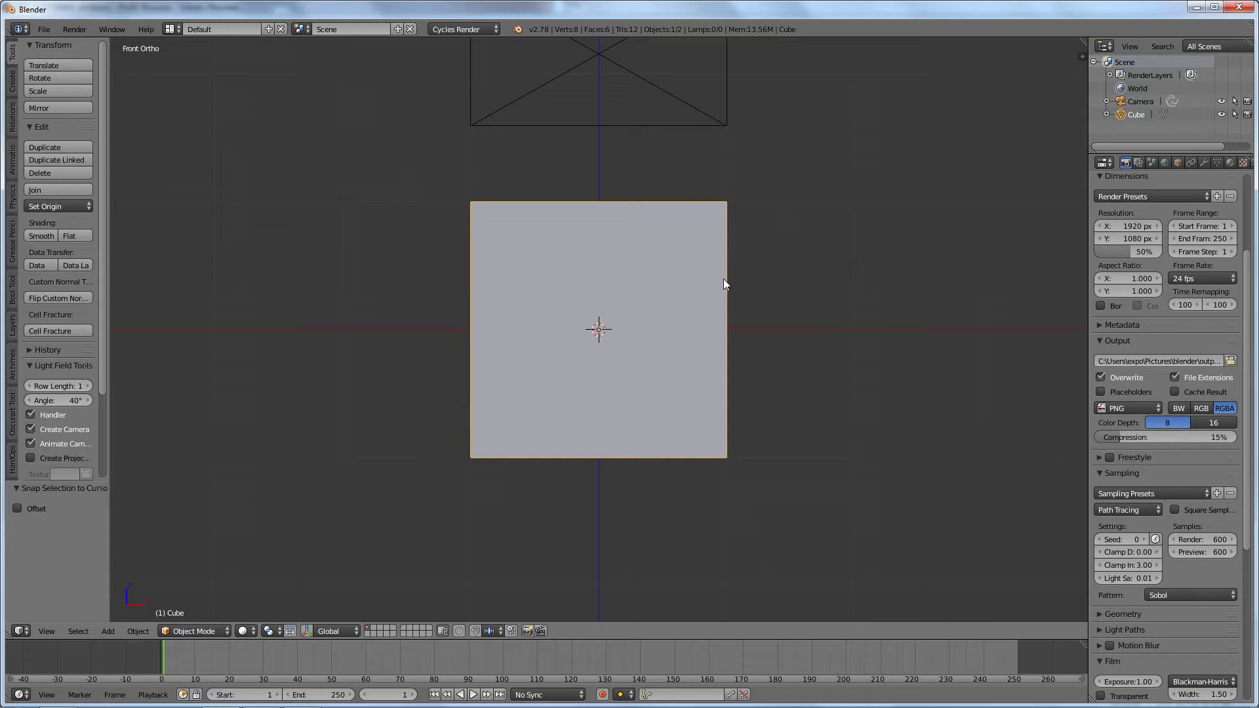
Open the scene properties and examine the available unit presets, leaving the units unset
{"action": "middle_click_drag", "start_coordinate": [689, 269], "coordinate": [628, 284]}
{"action": "middle_click_drag", "start_coordinate": [647, 343], "coordinate": [701, 369]}
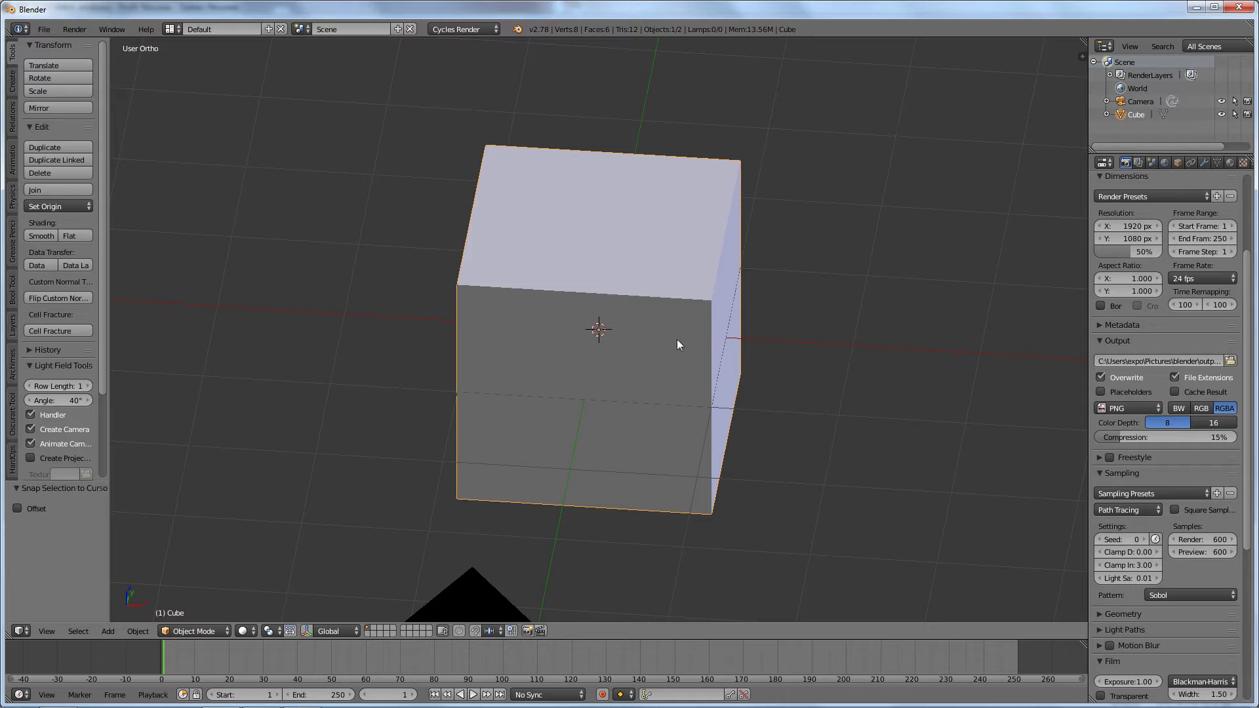
{"action": "middle_click_drag", "start_coordinate": [677, 340], "coordinate": [781, 388]}
{"action": "middle_click_drag", "start_coordinate": [811, 286], "coordinate": [780, 273]}
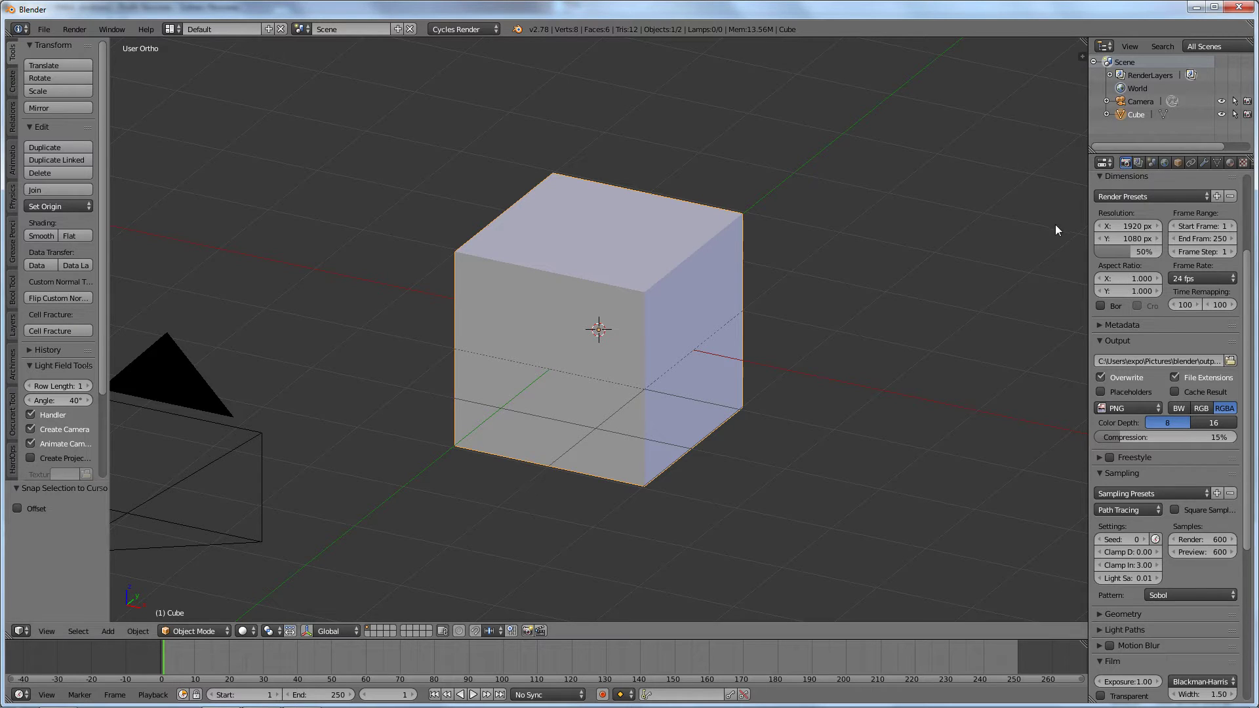
{"action": "left_click", "coordinate": [1143, 163]}
{"action": "left_click", "coordinate": [1151, 162]}
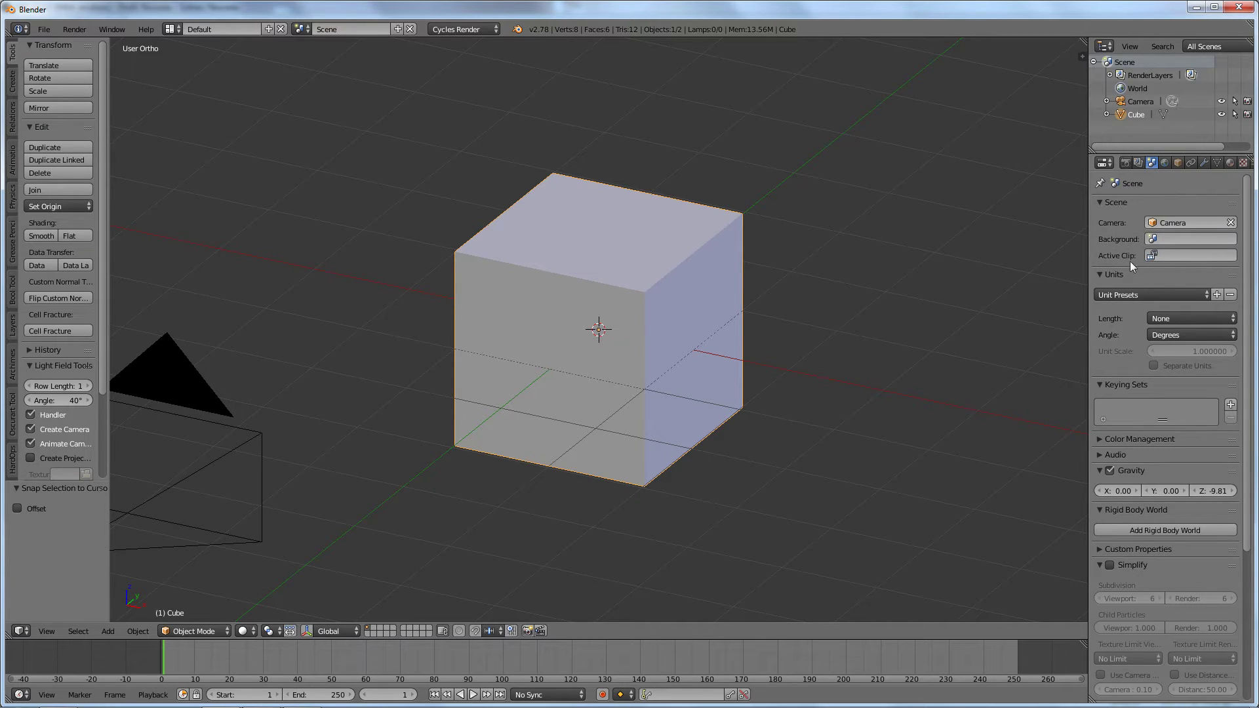
{"action": "left_click", "coordinate": [1142, 290]}
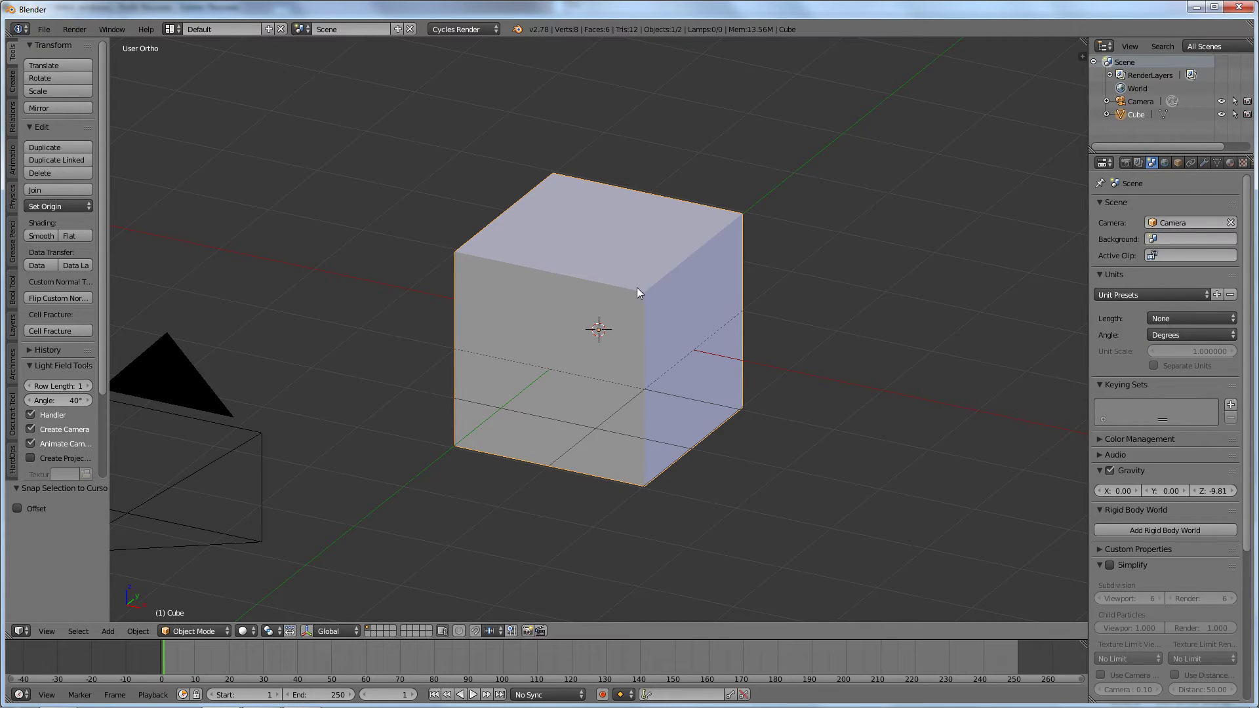
{"action": "middle_click_drag", "start_coordinate": [580, 296], "coordinate": [588, 271]}
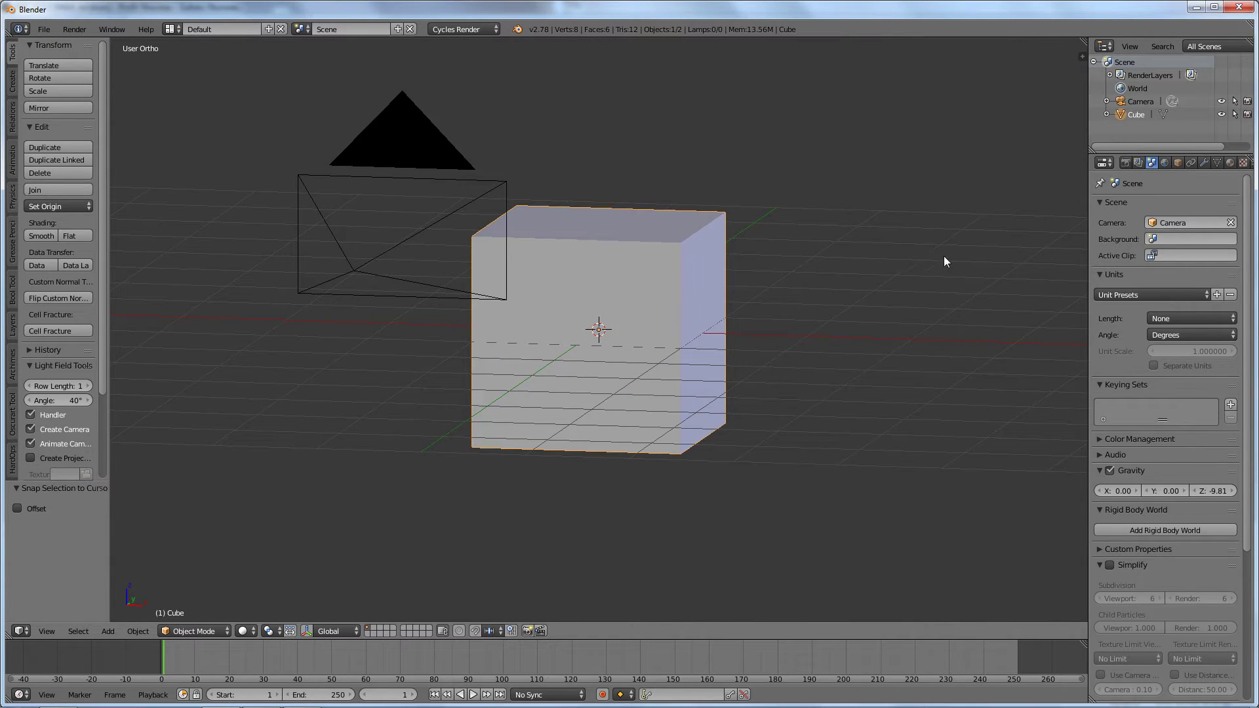
{"action": "left_click", "coordinate": [1143, 295]}
{"action": "key", "text": "Escape"}
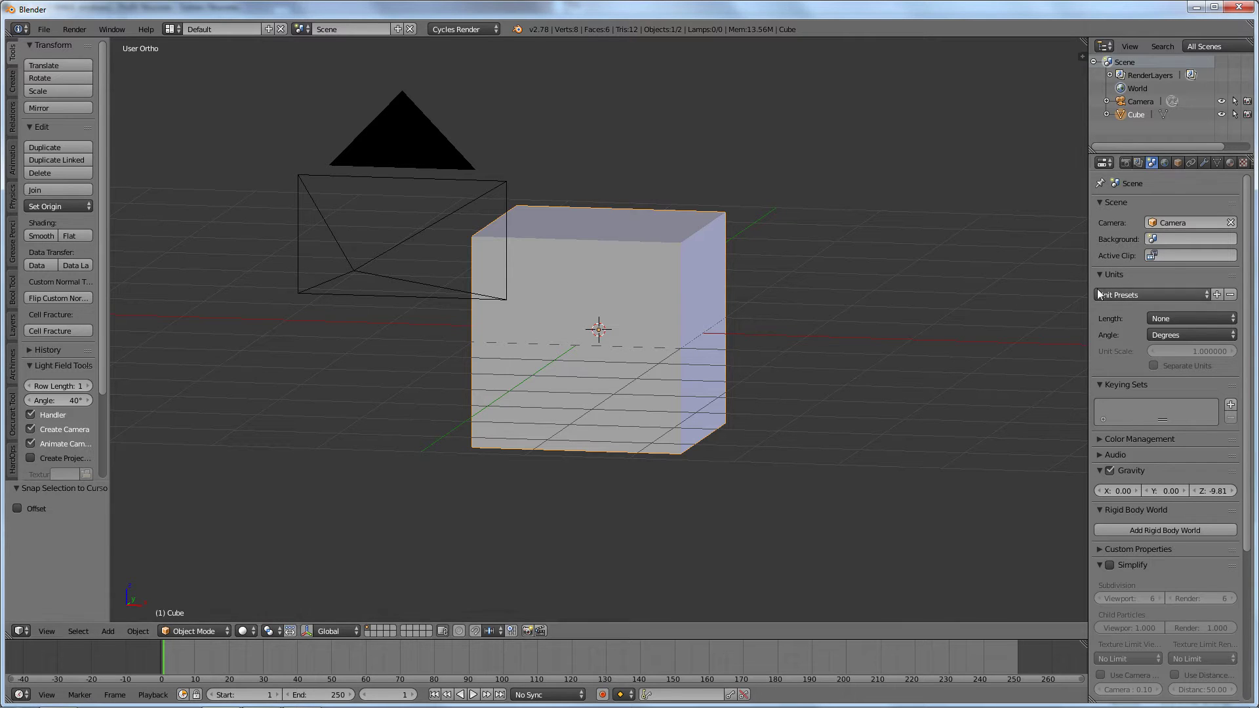
{"action": "scroll", "coordinate": [766, 211], "scroll_direction": "down", "scroll_amount": 4}
{"action": "middle_click_drag", "start_coordinate": [600, 206], "coordinate": [688, 314]}
{"action": "scroll", "coordinate": [734, 379], "scroll_direction": "up", "scroll_amount": 6}
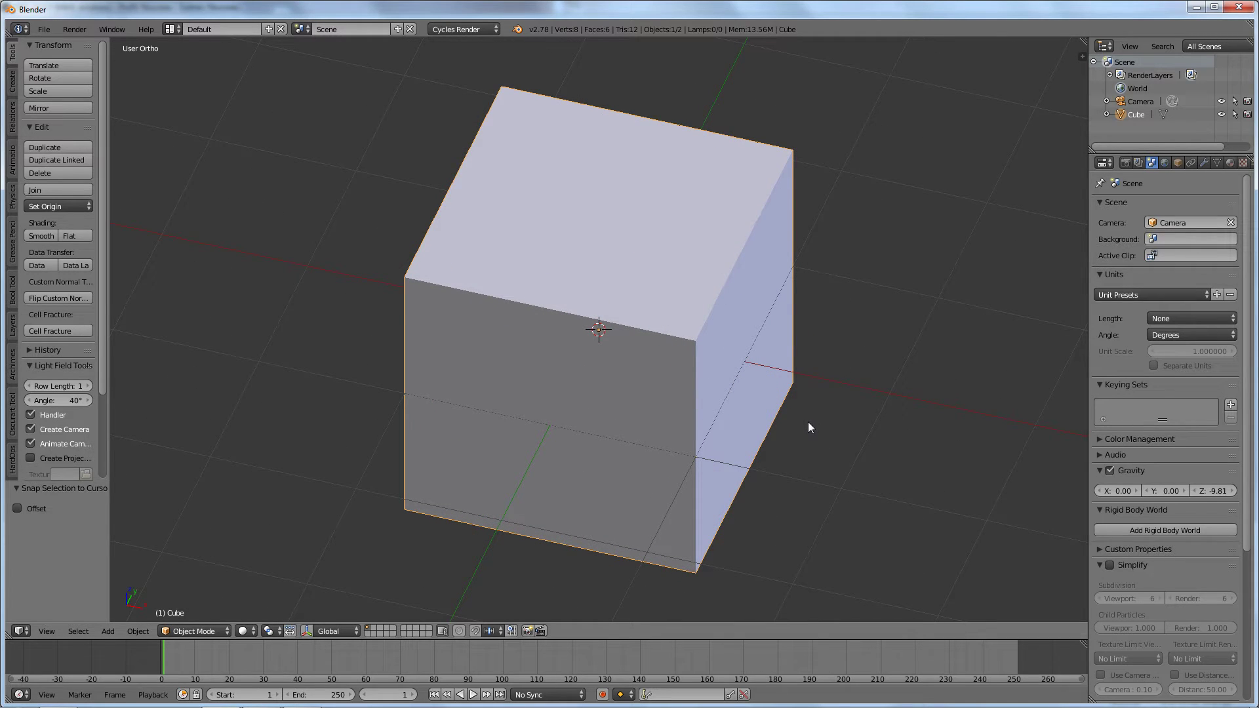
{"action": "key", "text": "s"}
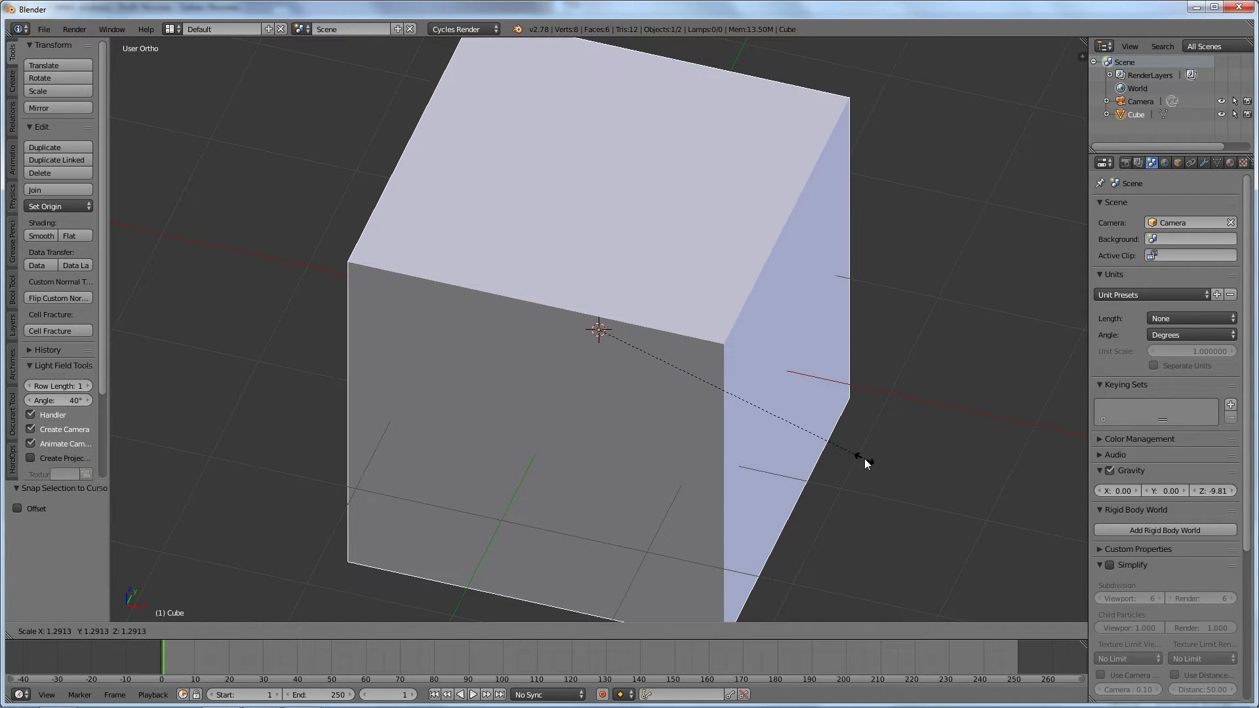
{"action": "key", "text": "Escape"}
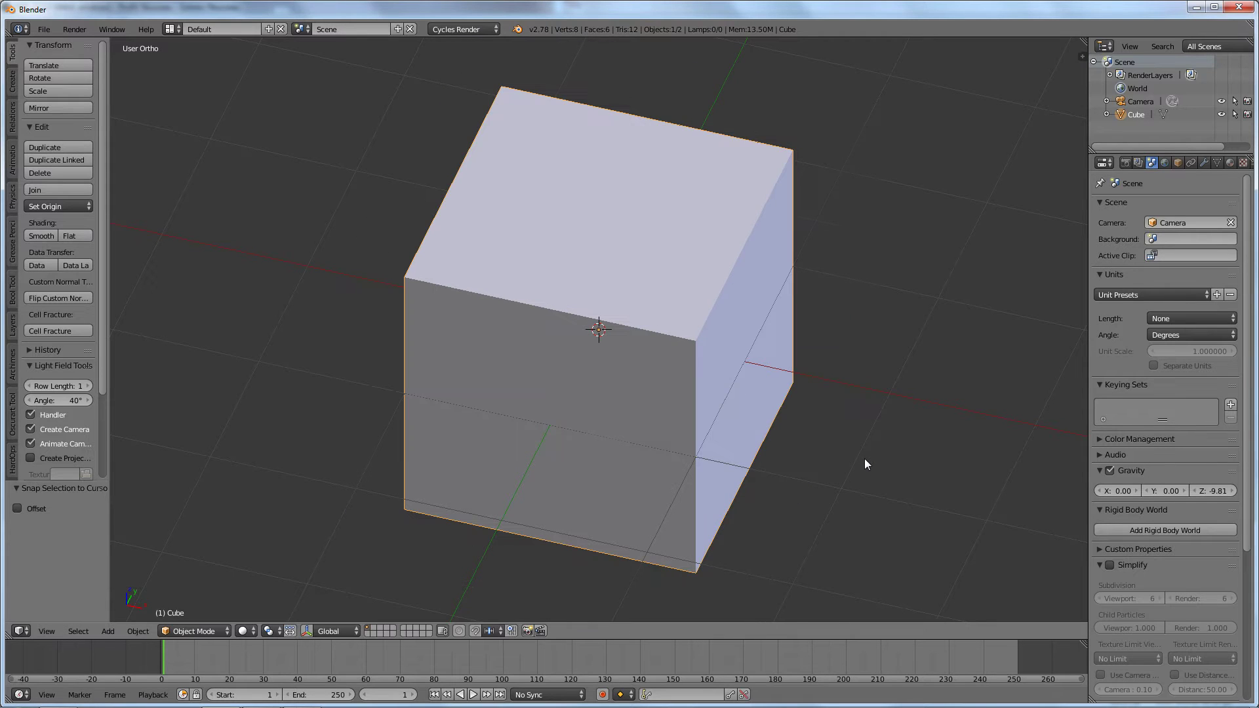
Scale the cube along the global X axis by a factor of about 4.19 to stretch it into a long bar
{"action": "key", "text": "KP_1"}
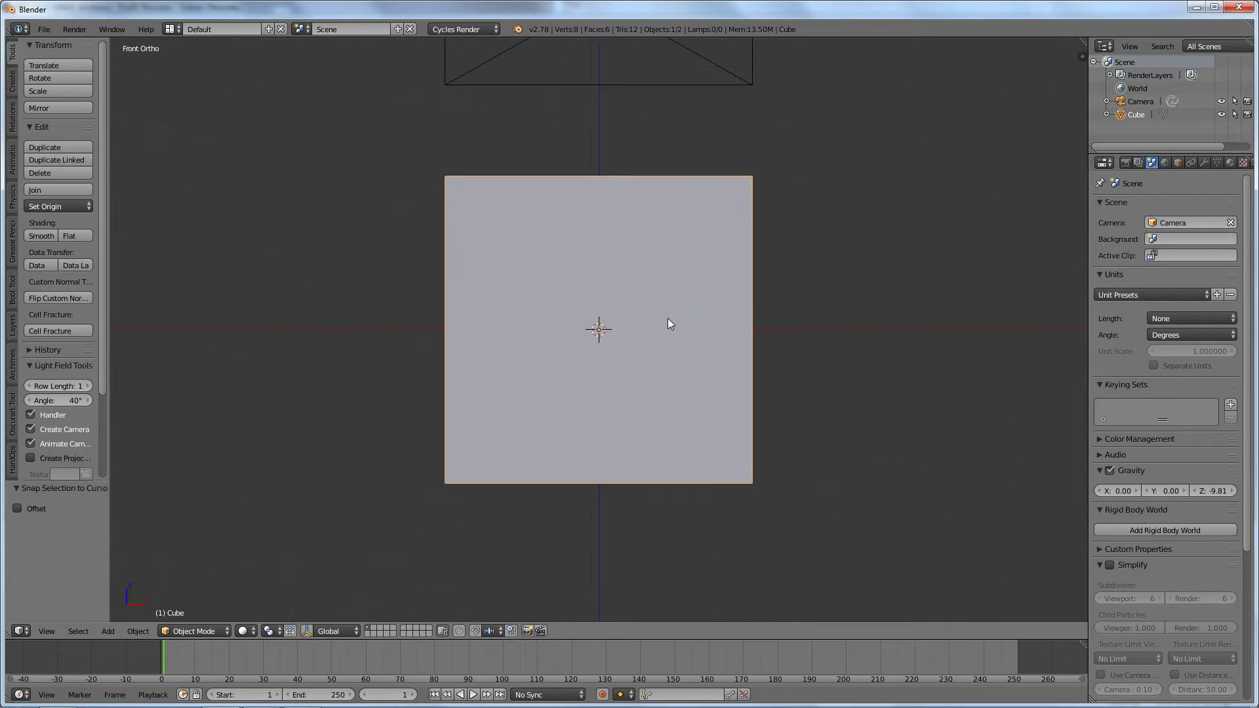
{"action": "middle_click_drag", "start_coordinate": [667, 318], "coordinate": [603, 267]}
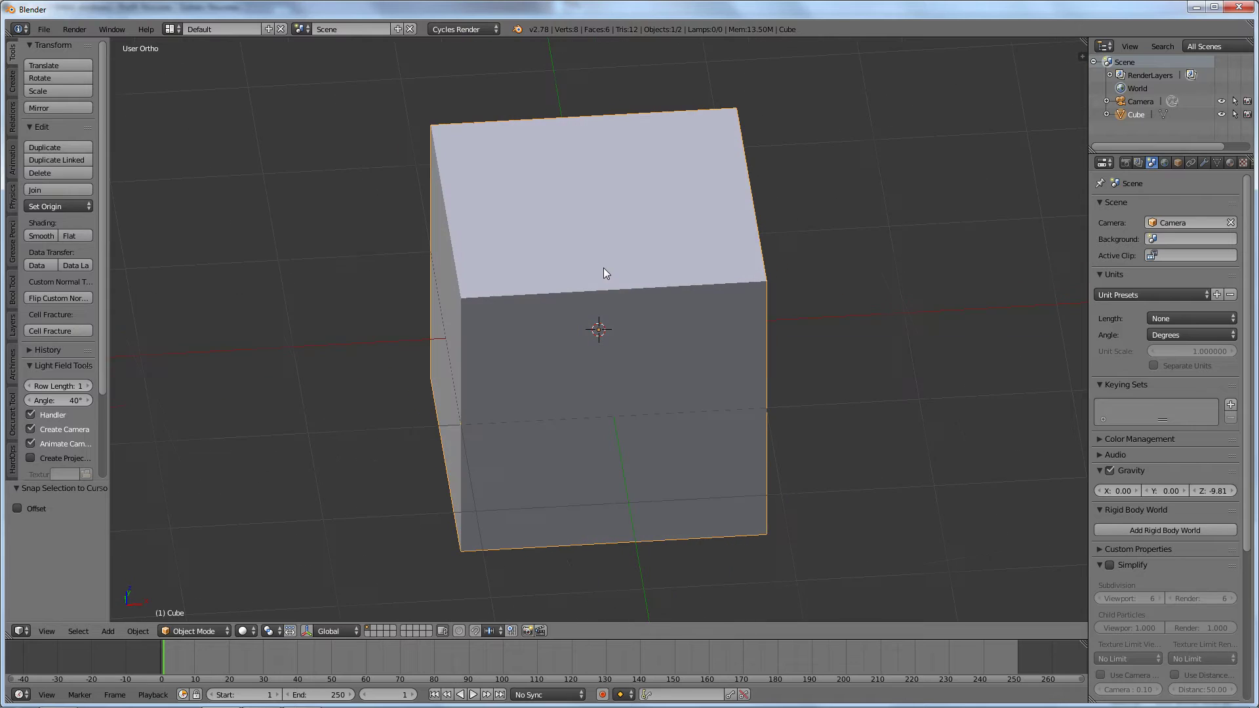
{"action": "scroll", "coordinate": [603, 261], "scroll_direction": "down", "scroll_amount": 4}
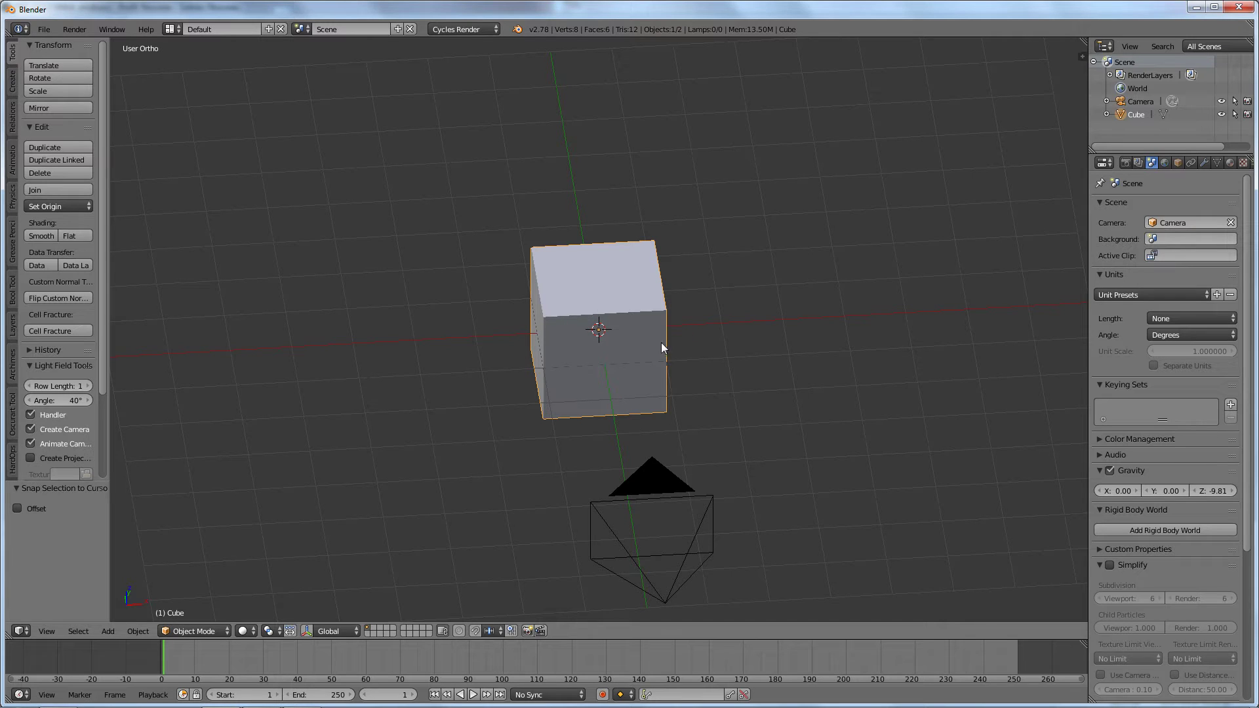
{"action": "middle_click_drag", "start_coordinate": [652, 363], "coordinate": [549, 348]}
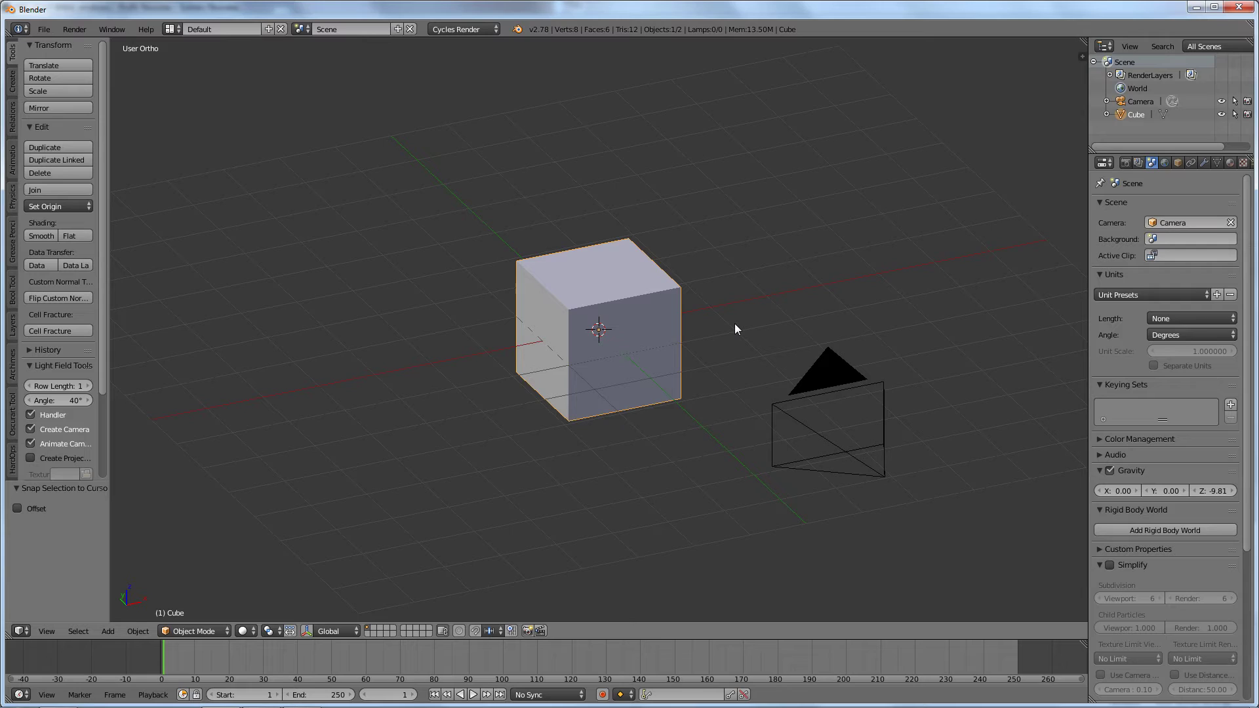
{"action": "key", "text": "s"}
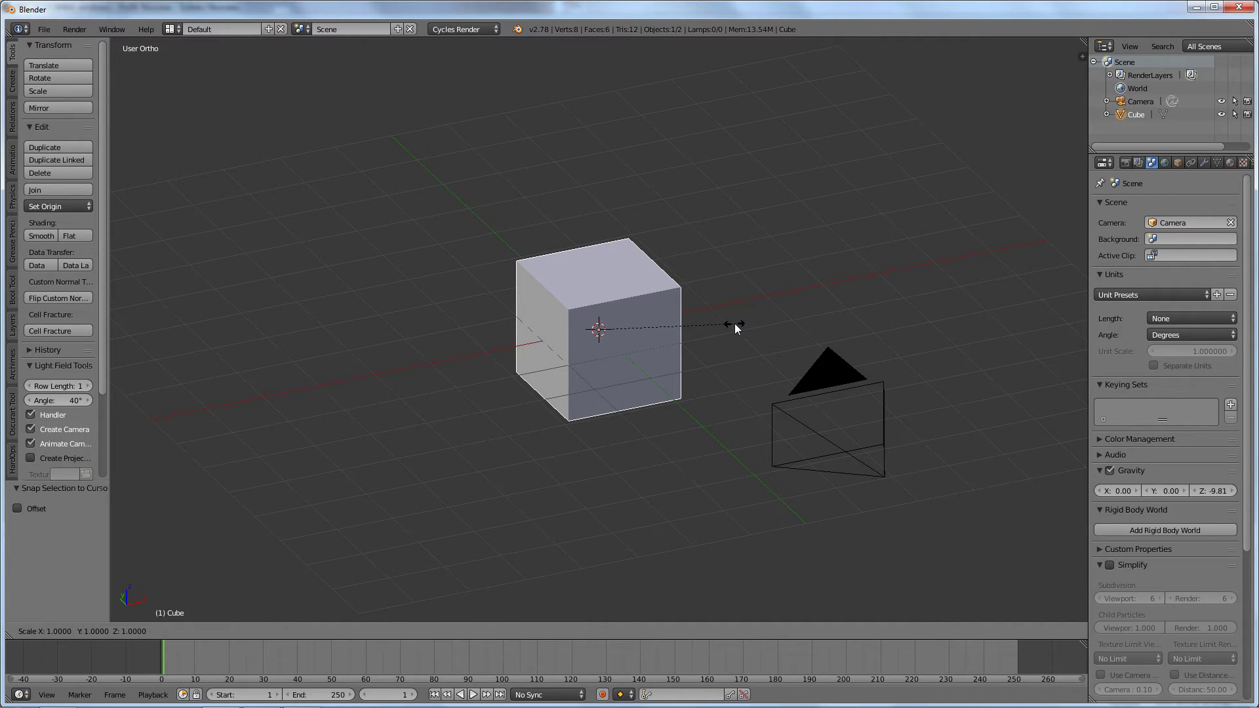
{"action": "key", "text": "x"}
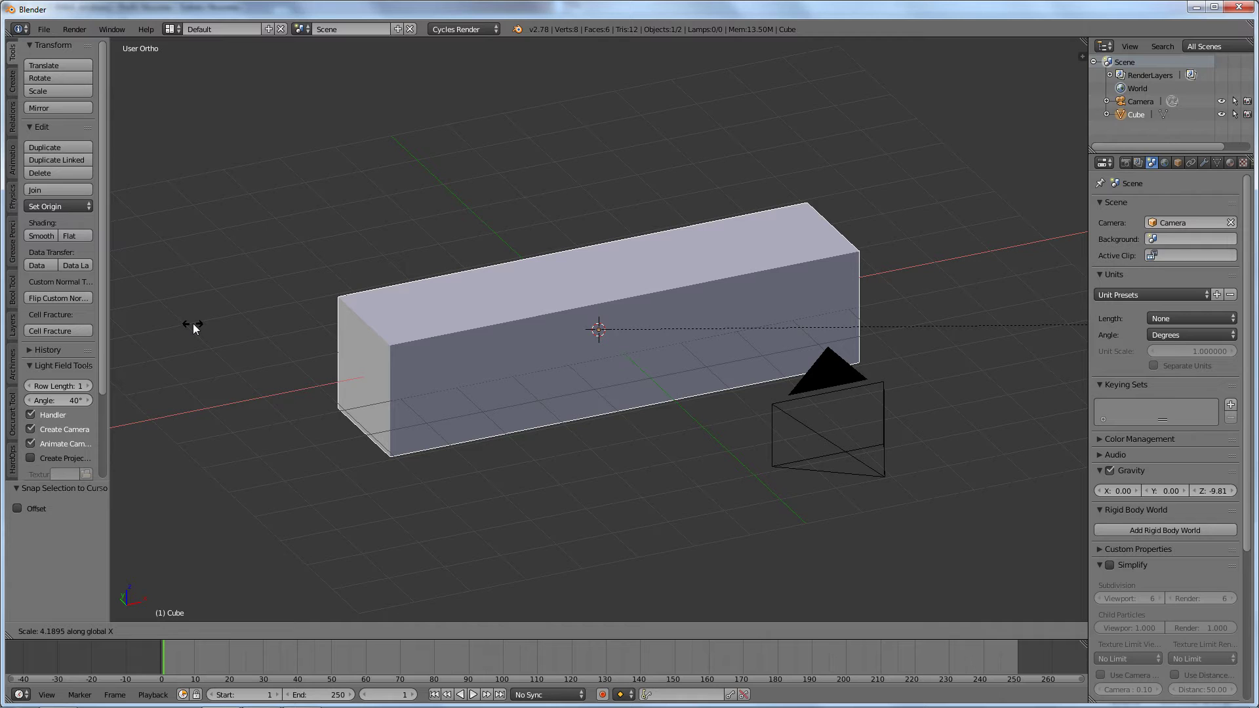
{"action": "left_click", "coordinate": [193, 324]}
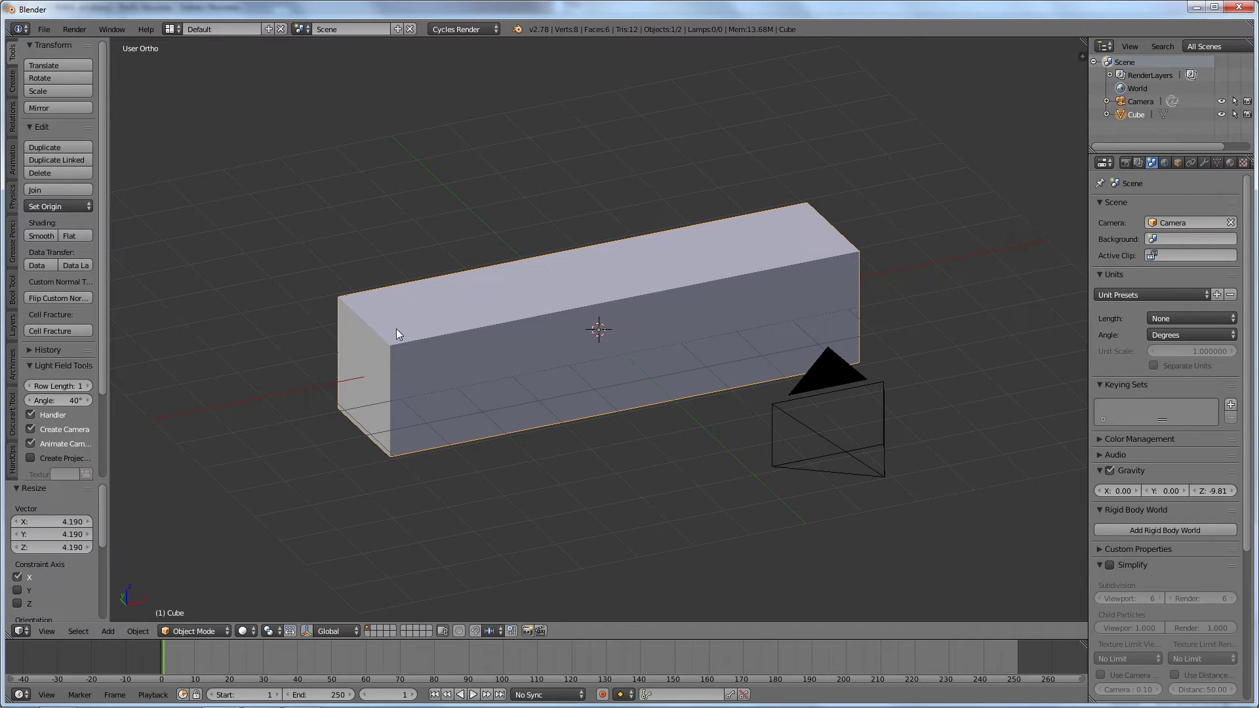
{"action": "mouse_move", "coordinate": [359, 332]}
{"action": "middle_mouse_down"}
{"action": "mouse_move", "coordinate": [630, 329]}
{"action": "mouse_move", "coordinate": [590, 276]}
{"action": "mouse_move", "coordinate": [452, 348]}
{"action": "mouse_move", "coordinate": [332, 281]}
{"action": "mouse_move", "coordinate": [442, 371]}
{"action": "mouse_move", "coordinate": [608, 344]}
{"action": "mouse_move", "coordinate": [352, 311]}
{"action": "middle_mouse_up"}
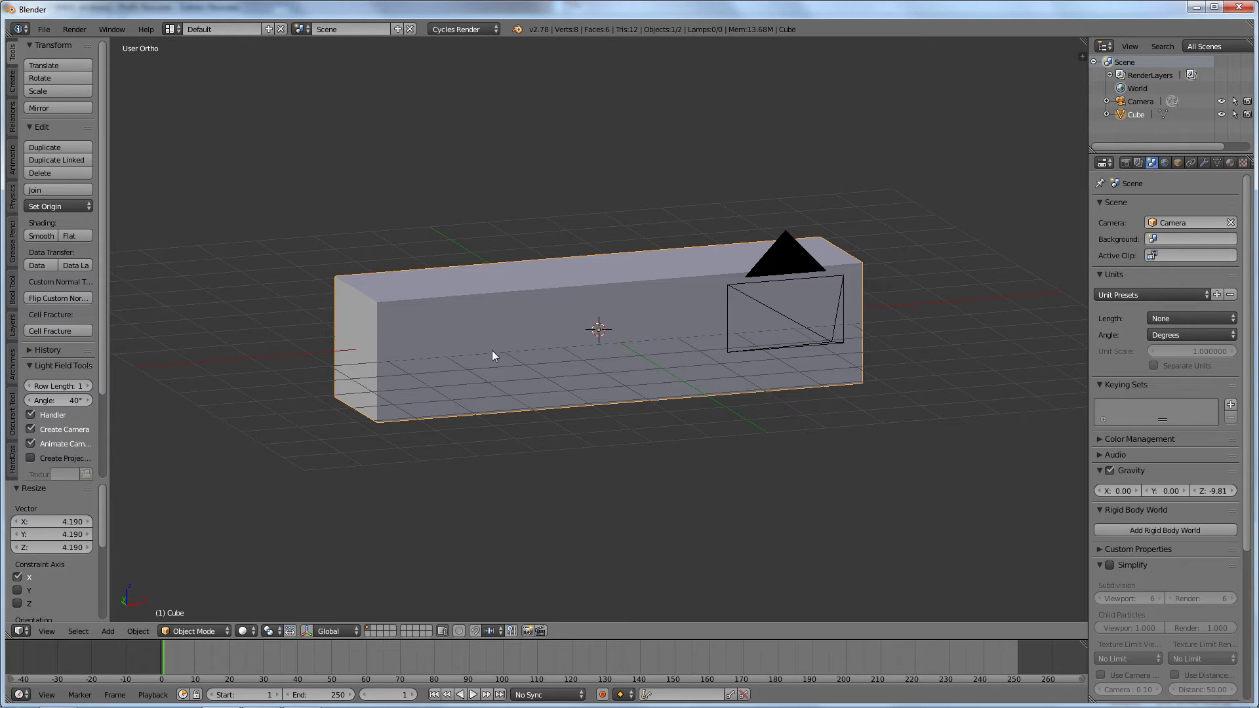
Undo the cube's X stretch and try scaling it along the global Z and Y axes
{"action": "key", "text": "ctrl+z"}
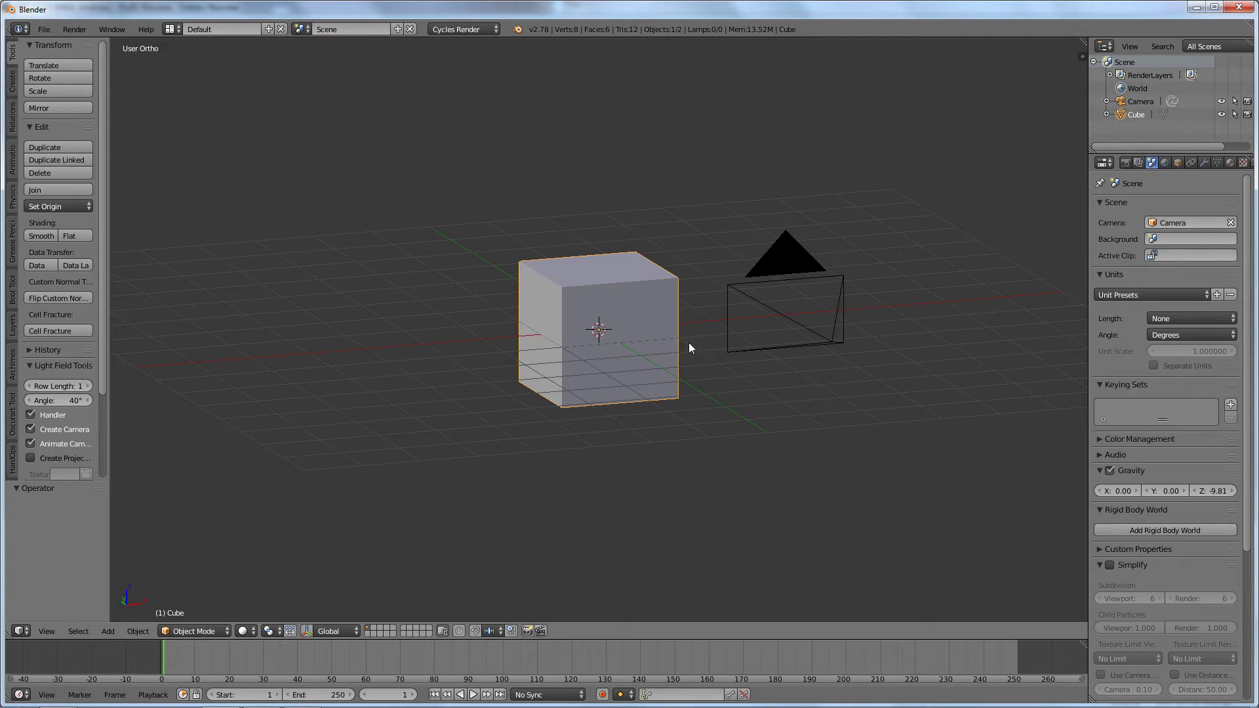
{"action": "key", "text": "s"}
{"action": "key", "text": "z"}
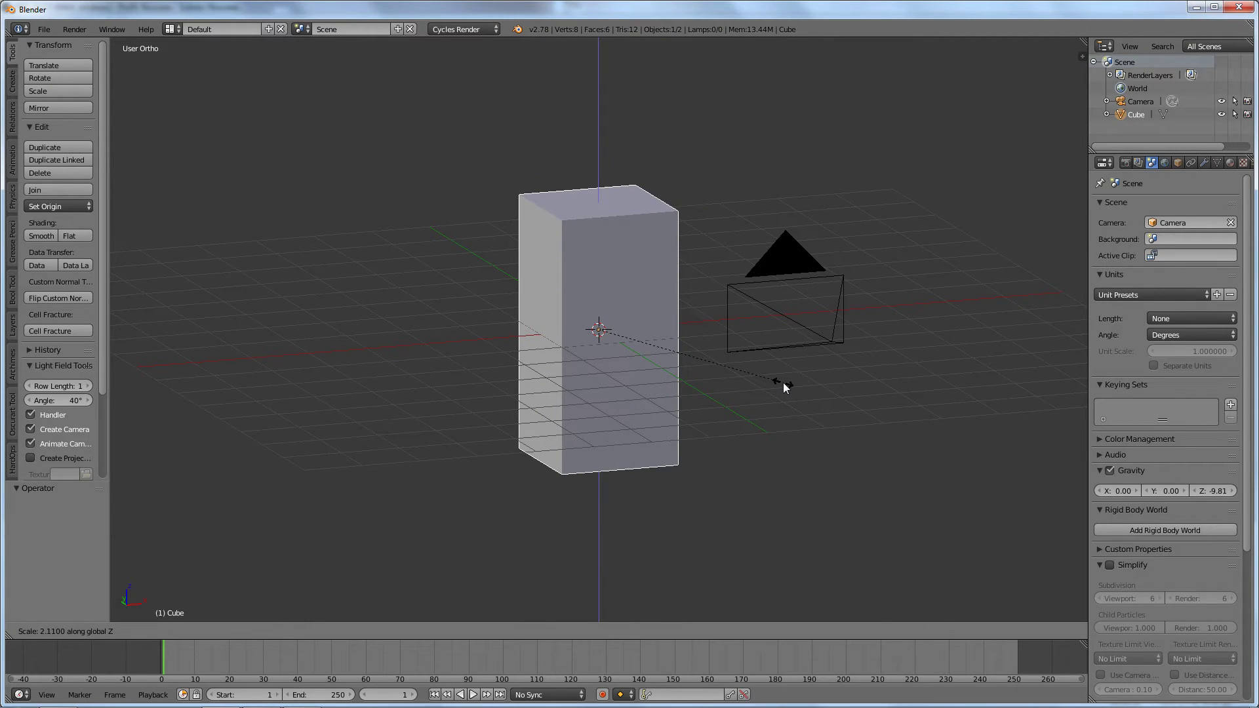
{"action": "key", "text": "Escape"}
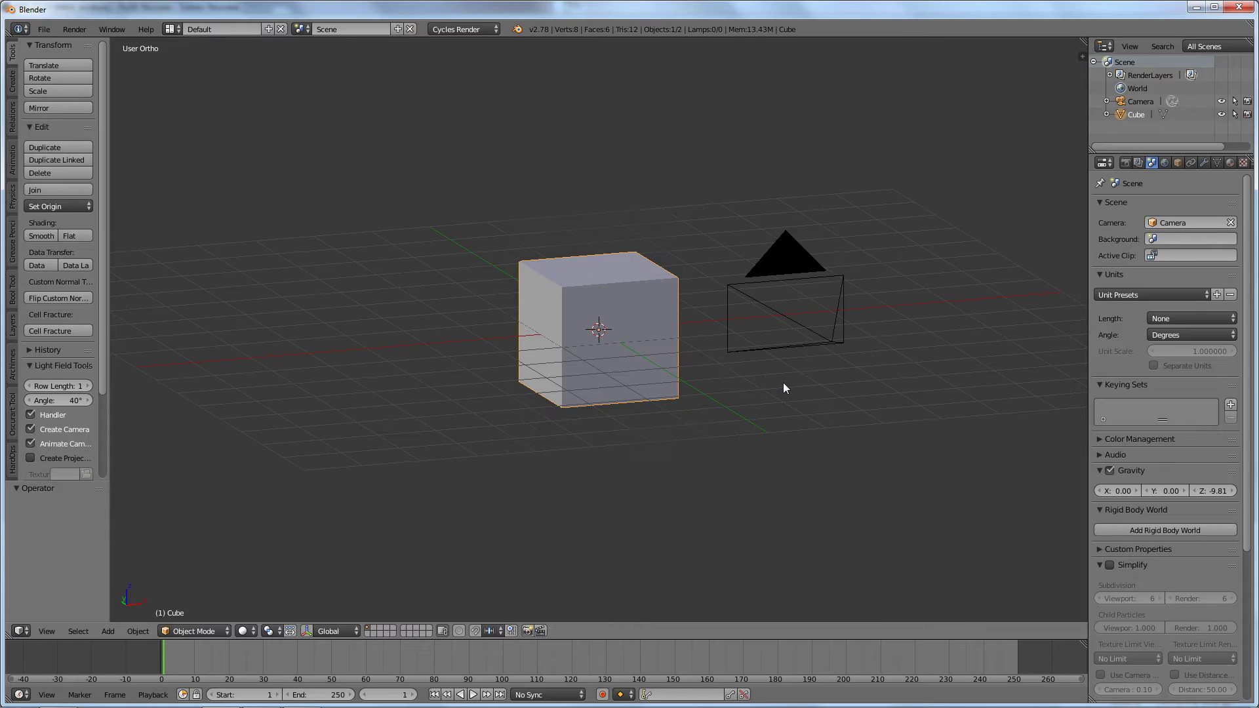
{"action": "key", "text": "s"}
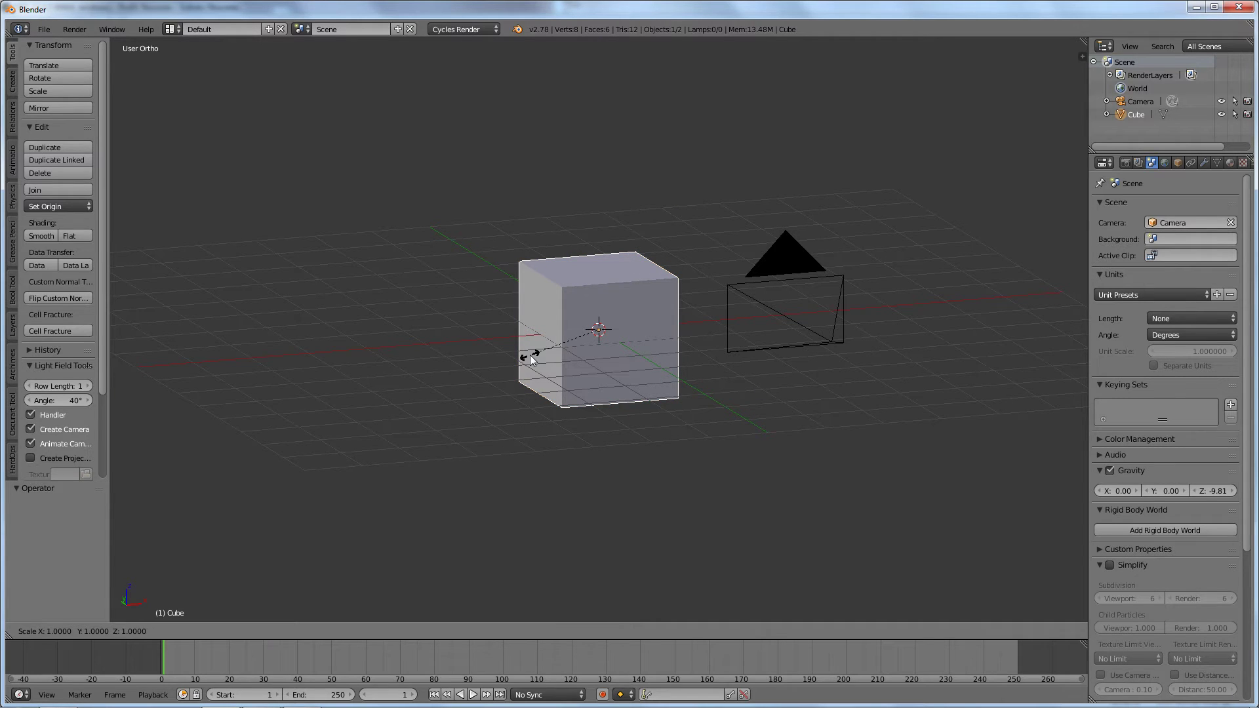
{"action": "key", "text": "y"}
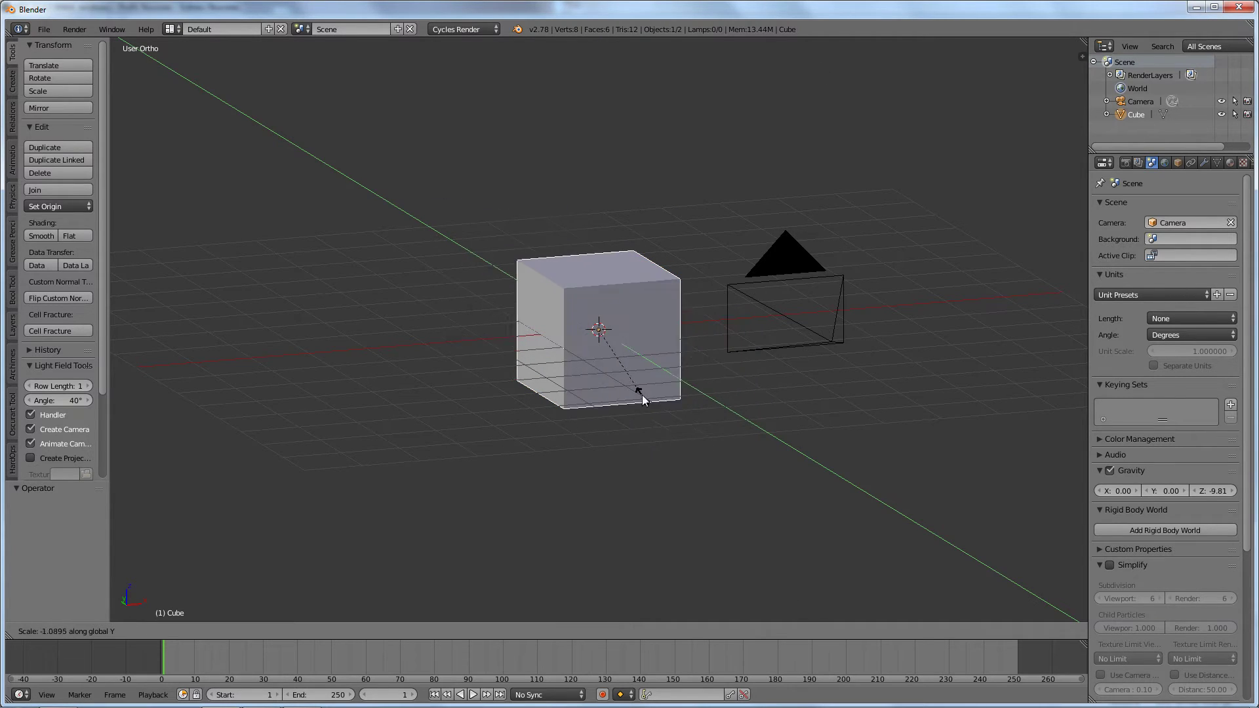
{"action": "key", "text": "Escape"}
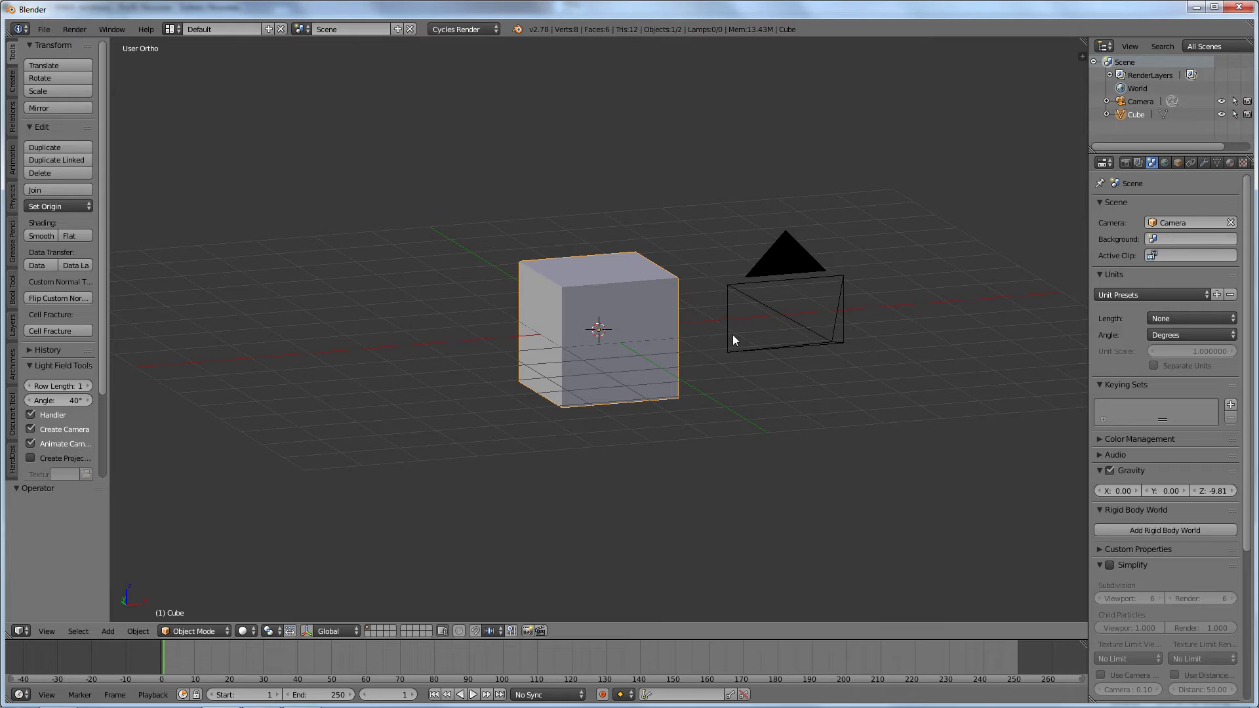
Scale the cube along the global X axis by a factor of about 3.78
{"action": "key", "text": "s"}
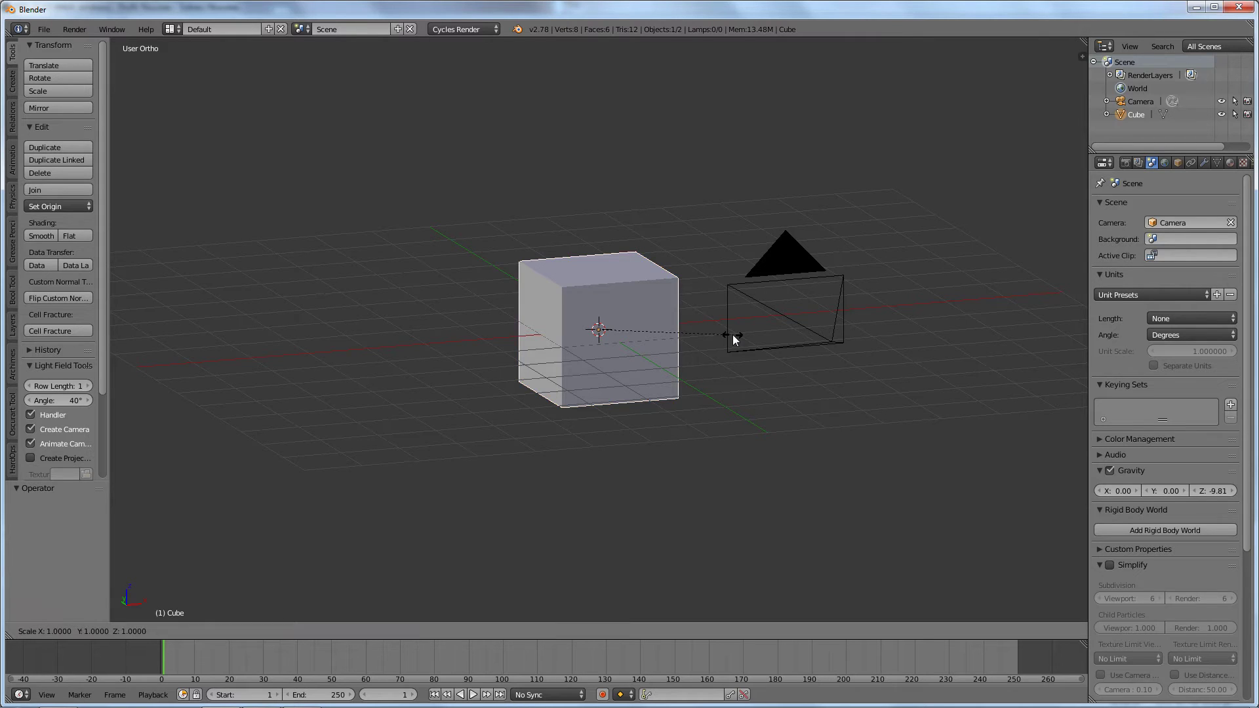
{"action": "key", "text": "x"}
{"action": "left_click", "coordinate": [129, 368]}
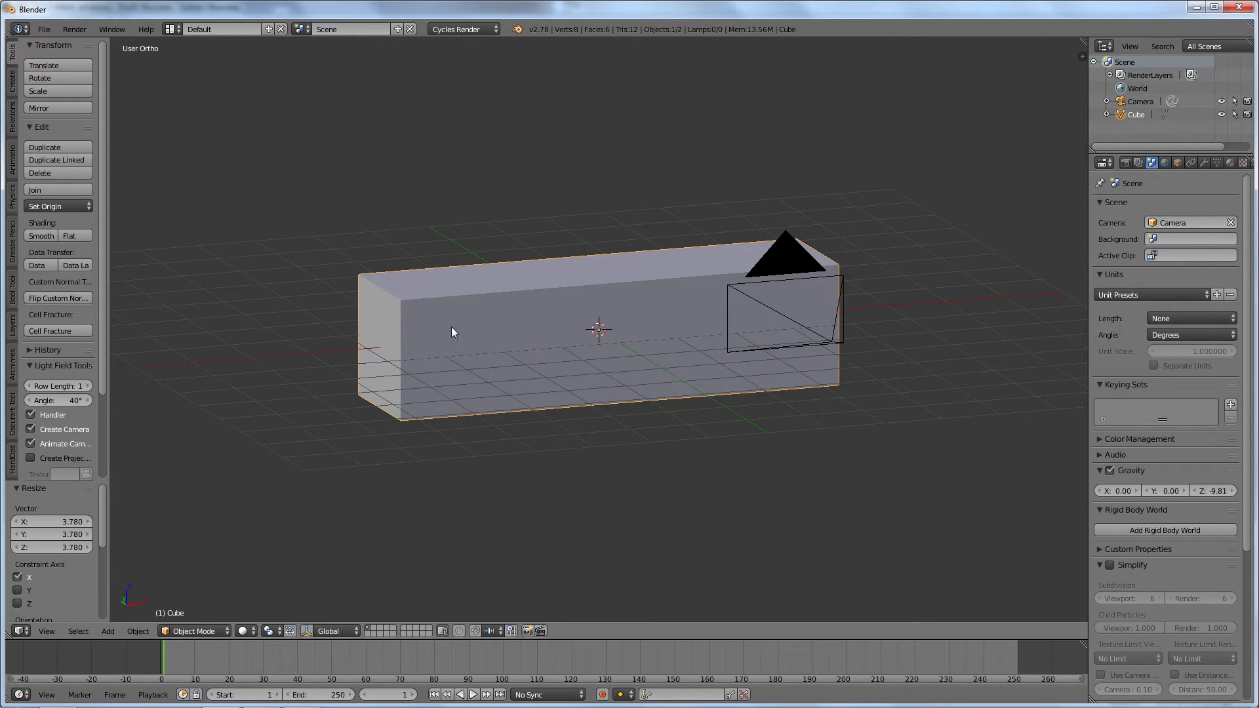
Try rotating the stretched cube in the top view, first freehand and then by exactly 90 degrees
{"action": "key", "text": "KP_7"}
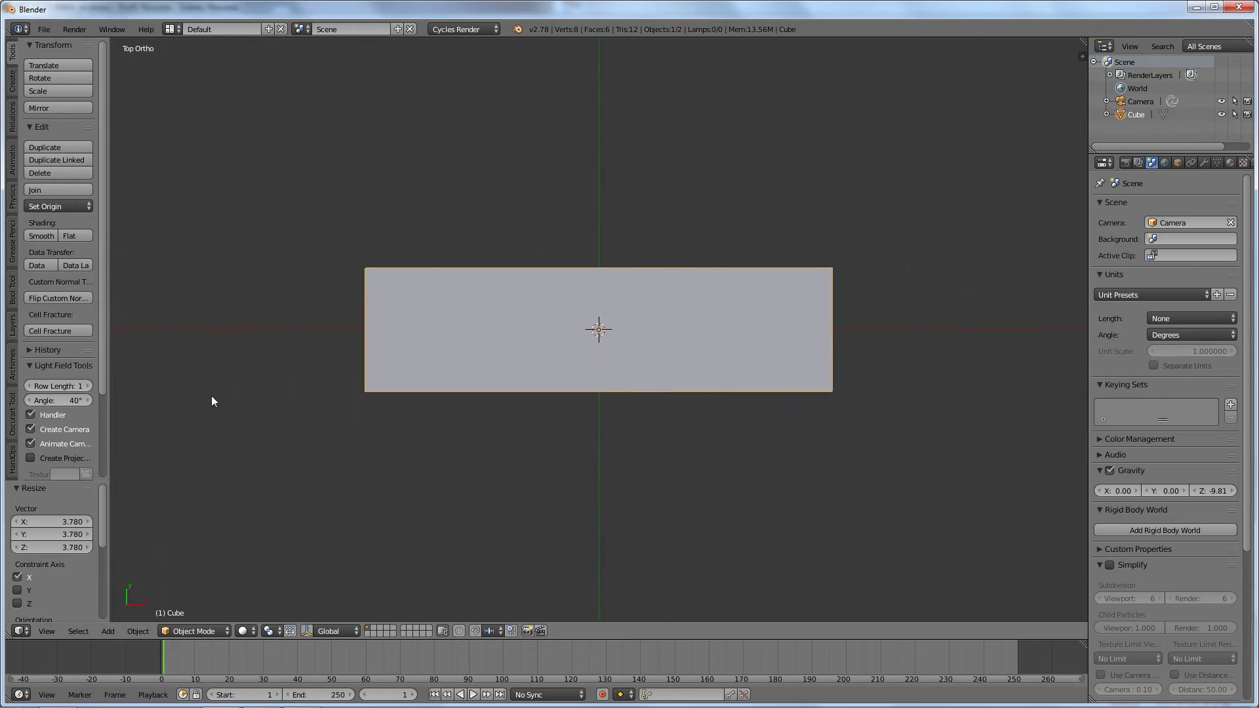
{"action": "key", "text": "r"}
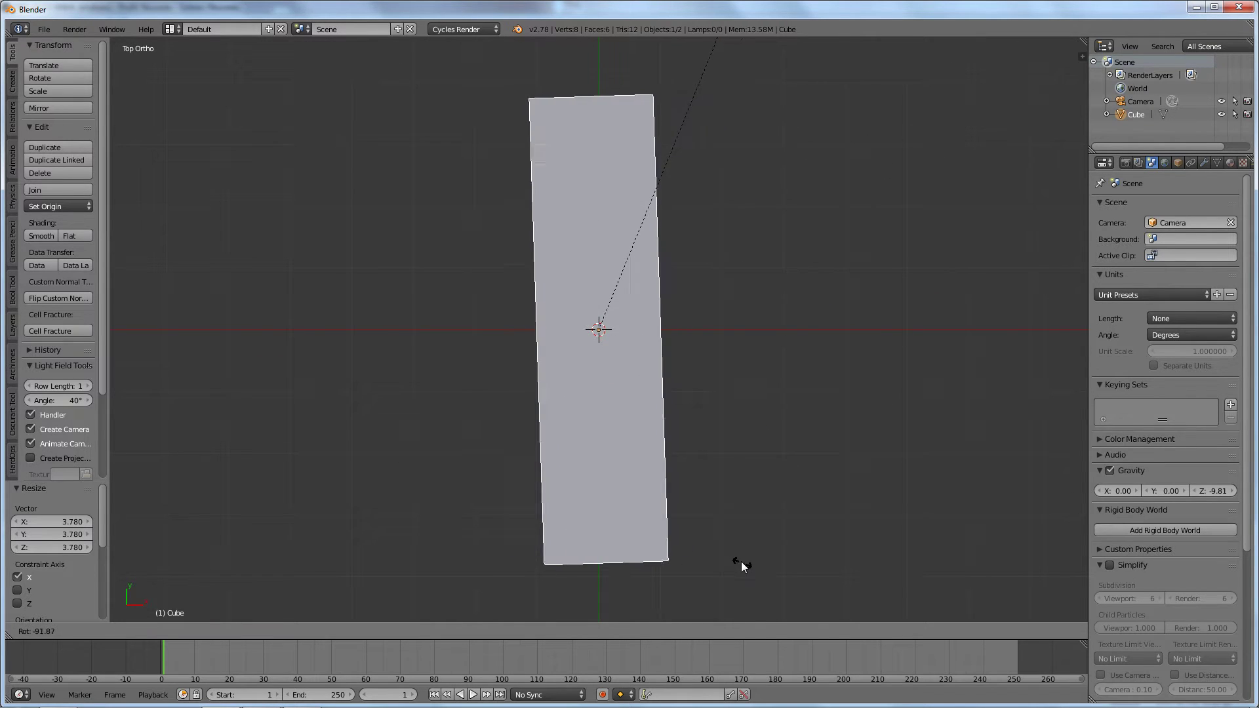
{"action": "key", "text": "Escape"}
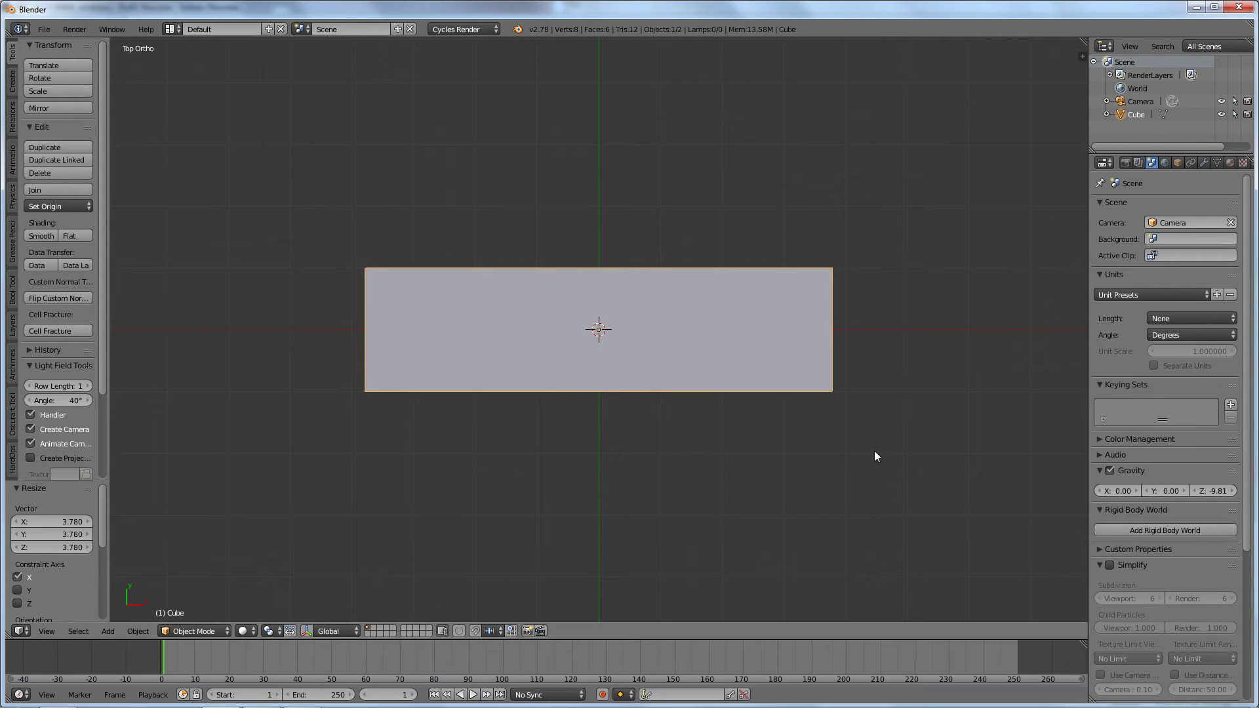
{"action": "type", "text": "r90"}
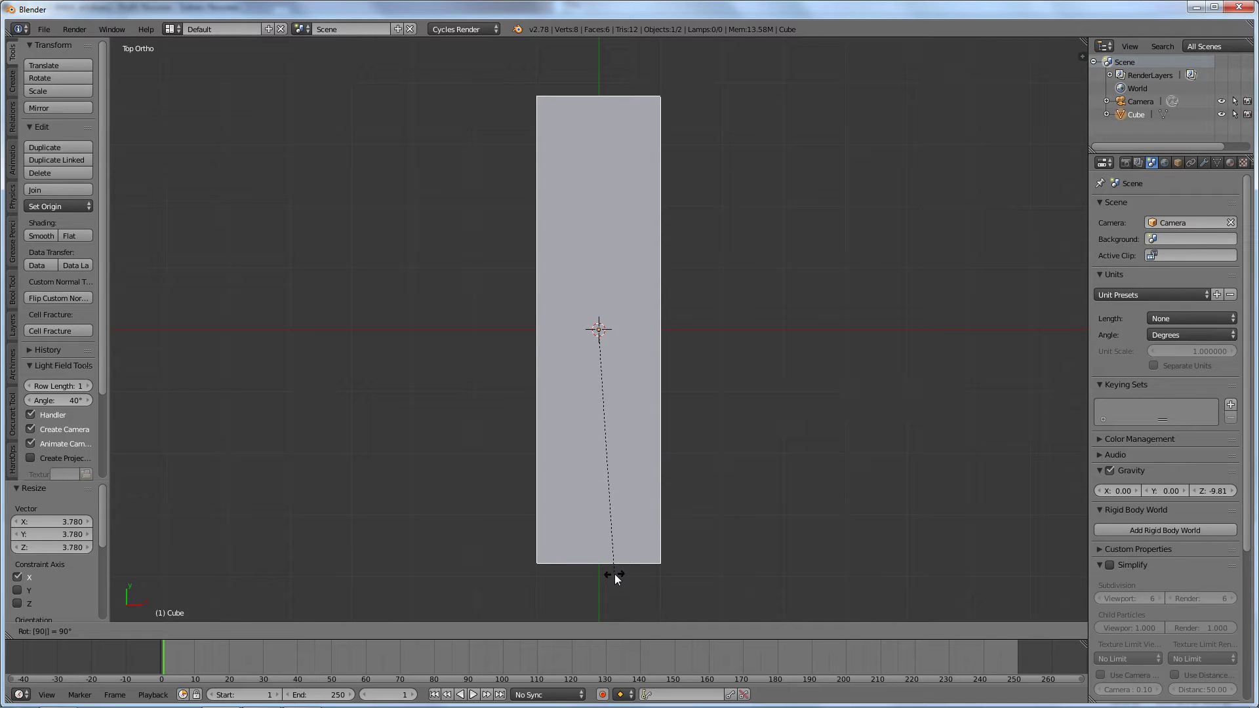
{"action": "key", "text": "Escape"}
Undo the last X scaling and delete the cube
{"action": "middle_click_drag", "start_coordinate": [657, 510], "coordinate": [745, 355]}
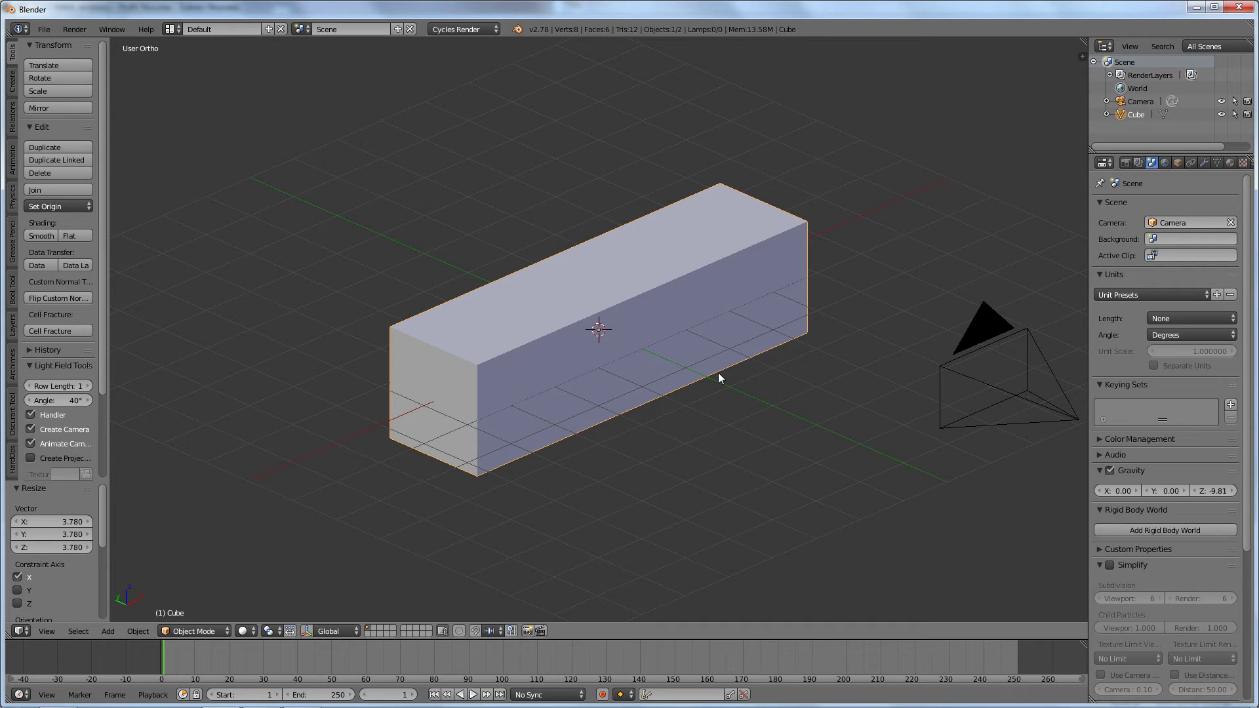
{"action": "key", "text": "ctrl+z"}
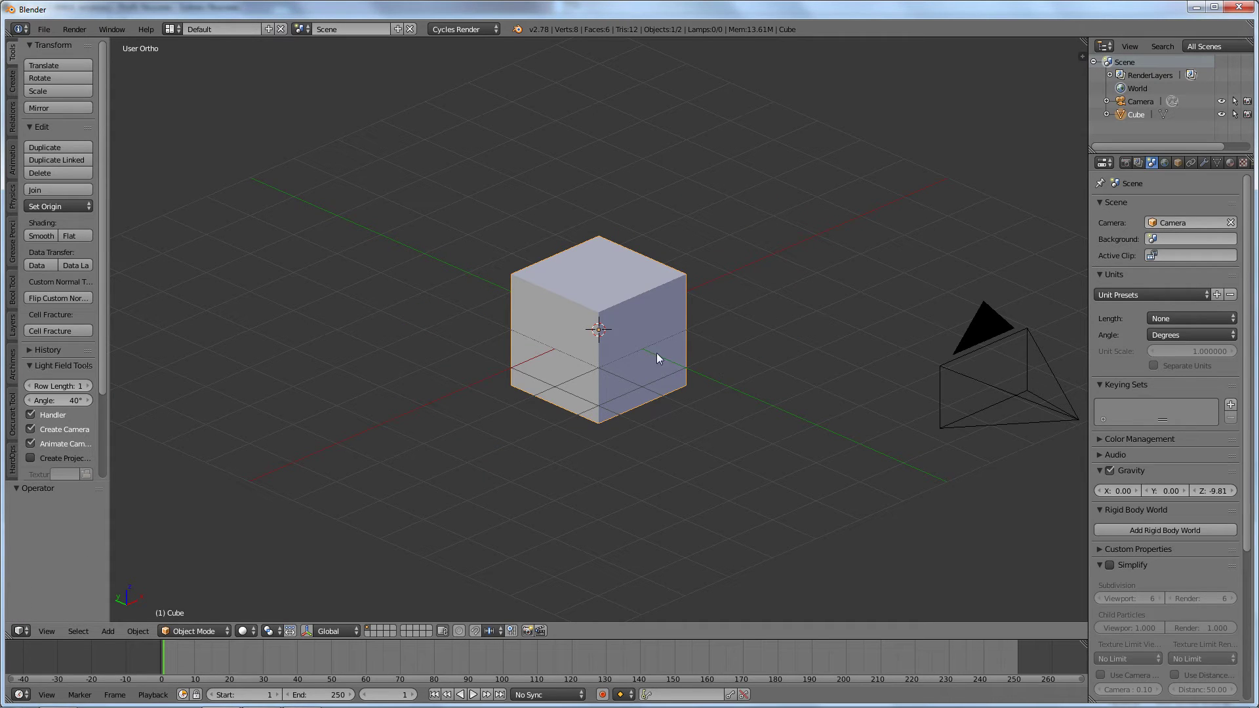
{"action": "middle_click_drag", "start_coordinate": [655, 353], "coordinate": [590, 316]}
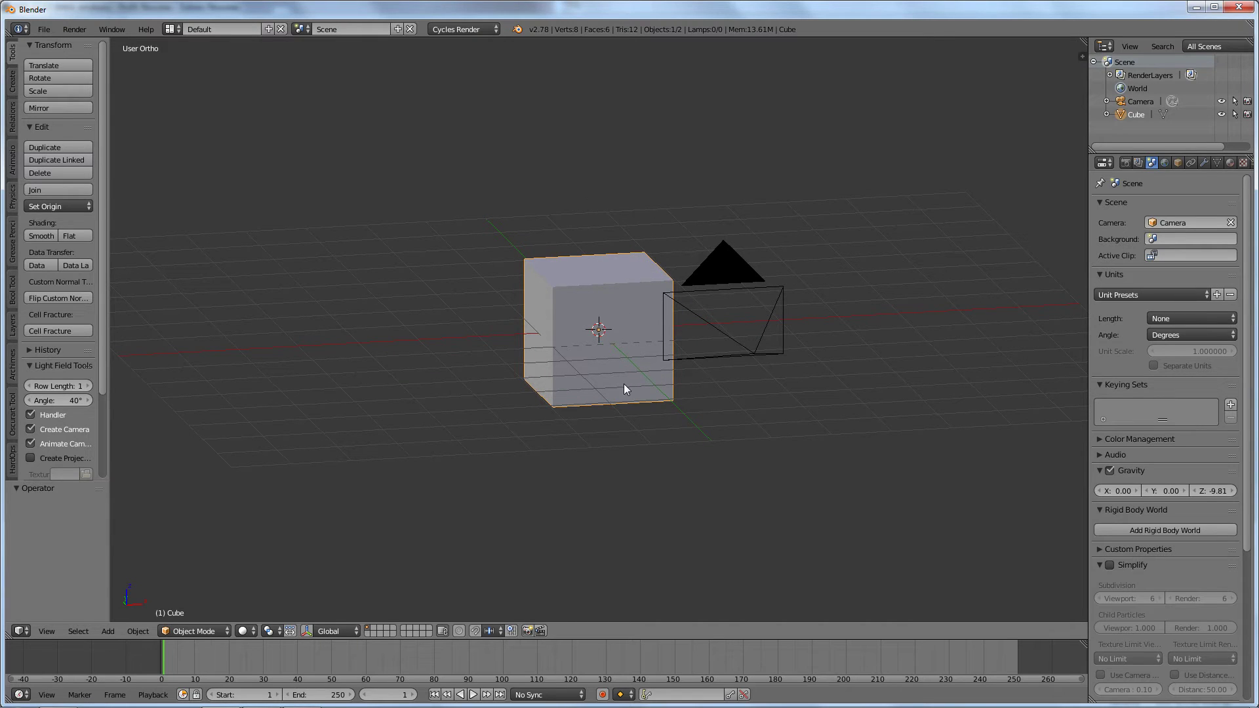
{"action": "key", "text": "x"}
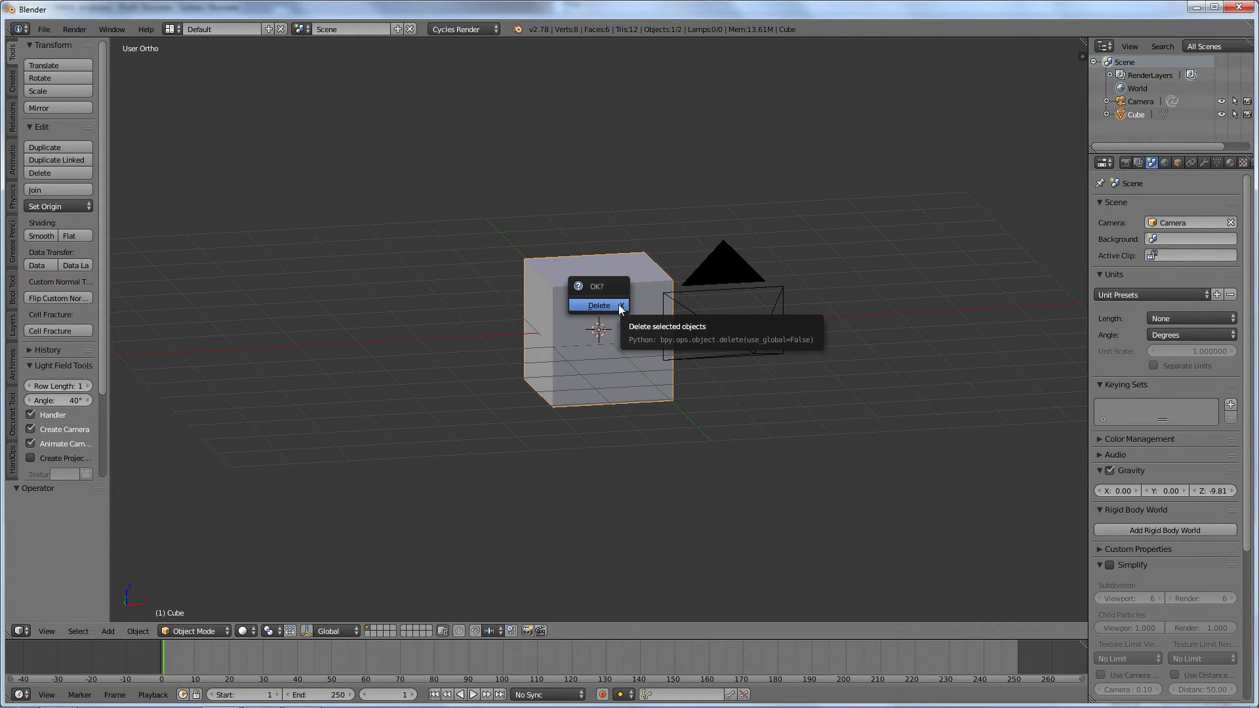
{"action": "left_click", "coordinate": [620, 307]}
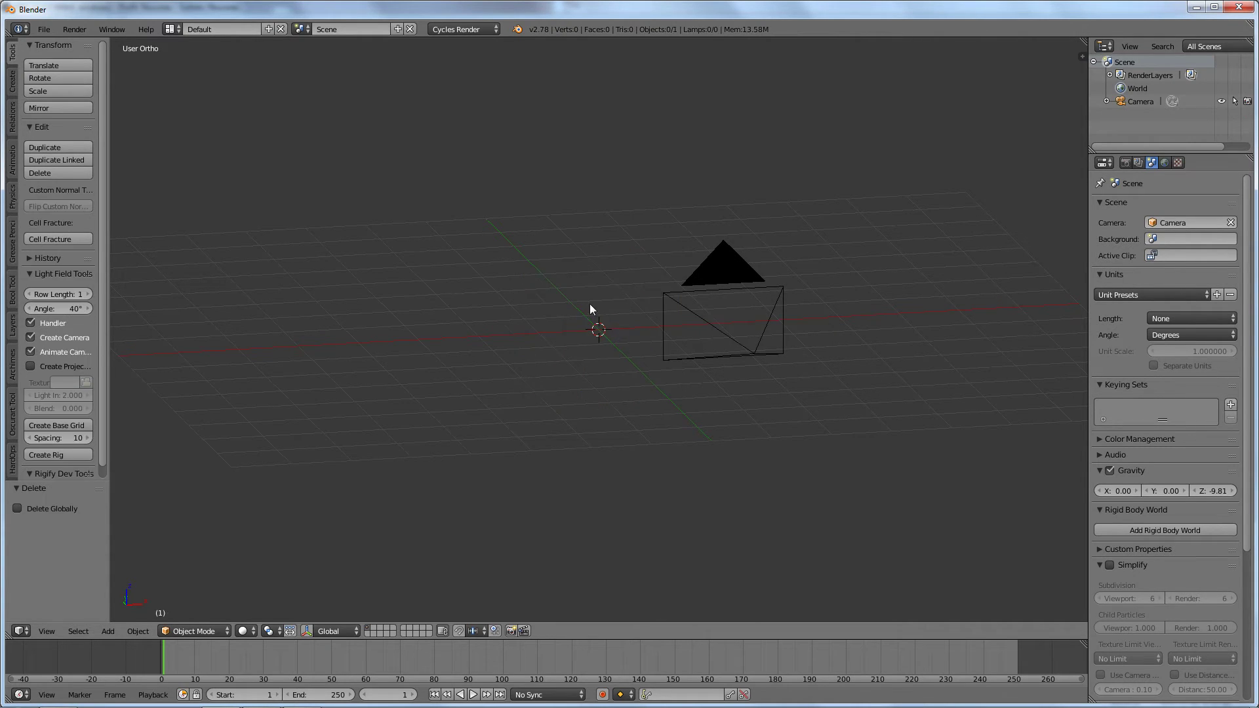
Add a cylinder mesh at the scene's centre
{"action": "key", "text": "space"}
{"action": "mouse_move", "coordinate": [590, 306]}
{"action": "mouse_move", "coordinate": [679, 307]}
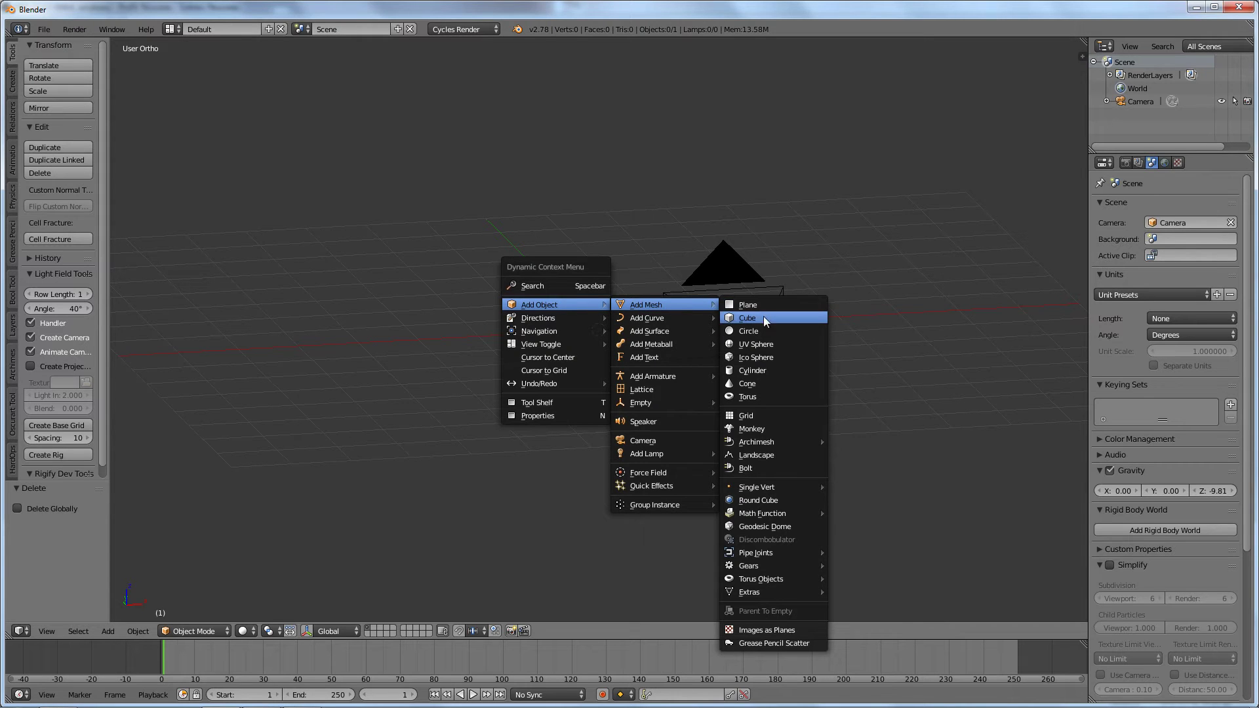
{"action": "left_click", "coordinate": [761, 368]}
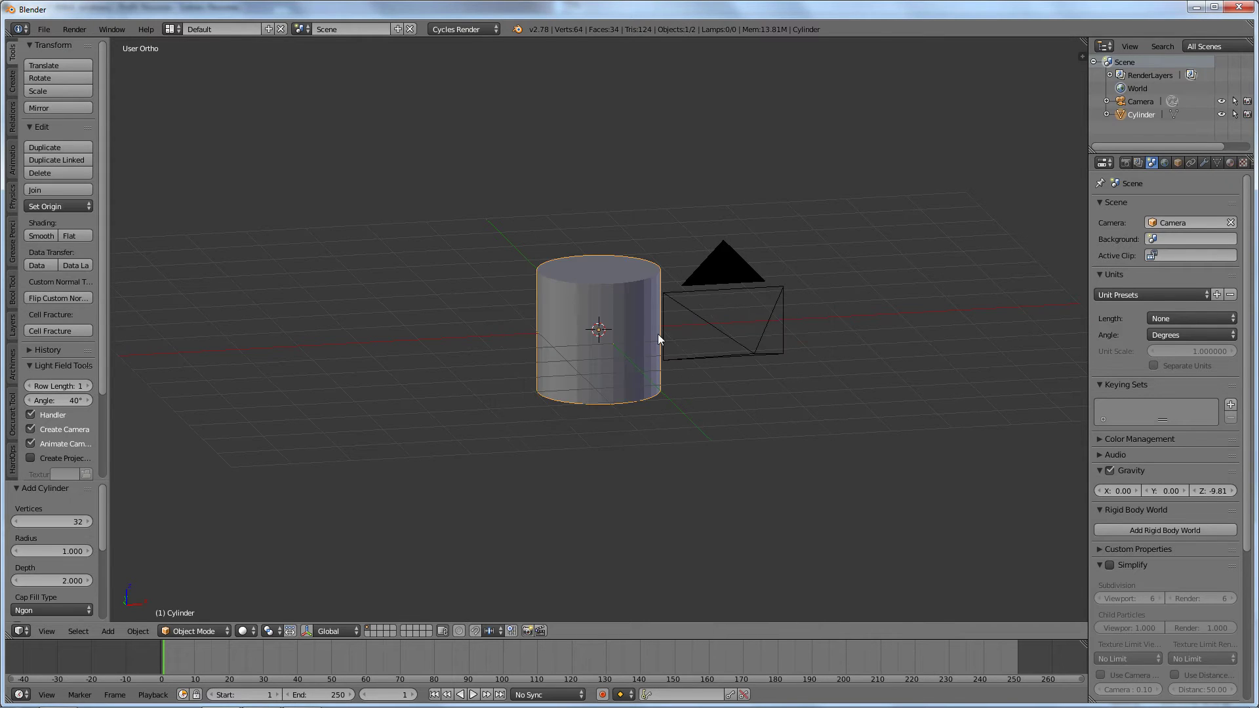
Try scaling the cylinder uniformly down to about 0.25 of its size
{"action": "scroll", "coordinate": [658, 334], "scroll_direction": "down", "scroll_amount": 5}
{"action": "scroll", "coordinate": [616, 367], "scroll_direction": "up", "scroll_amount": 5}
{"action": "scroll", "coordinate": [620, 395], "scroll_direction": "up", "scroll_amount": 8}
{"action": "scroll", "coordinate": [620, 395], "scroll_direction": "down", "scroll_amount": 3}
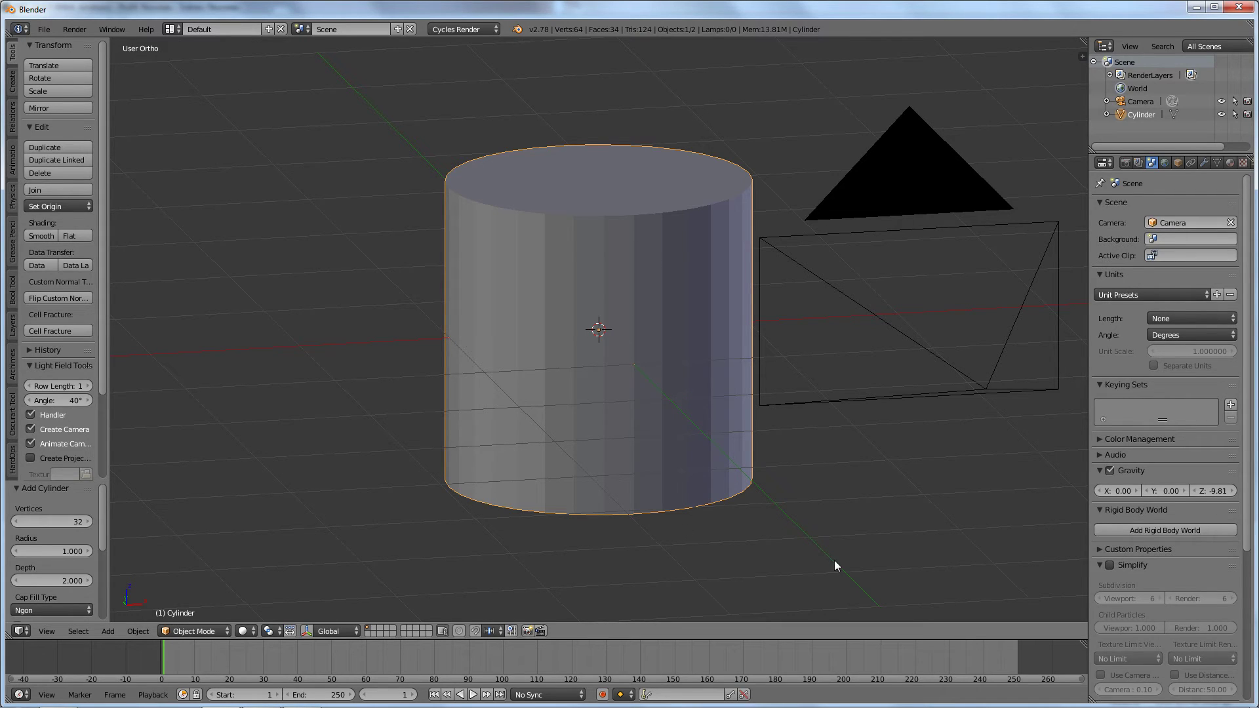
{"action": "key", "text": "s"}
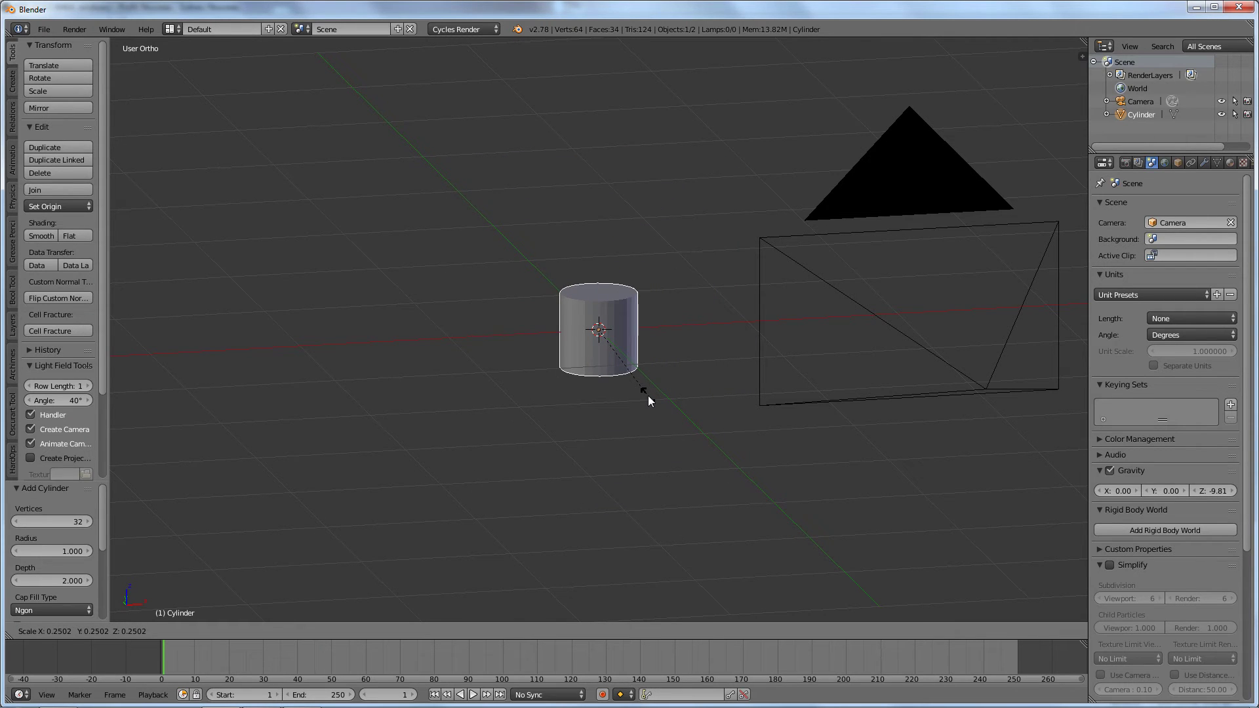
{"action": "key", "text": "Escape"}
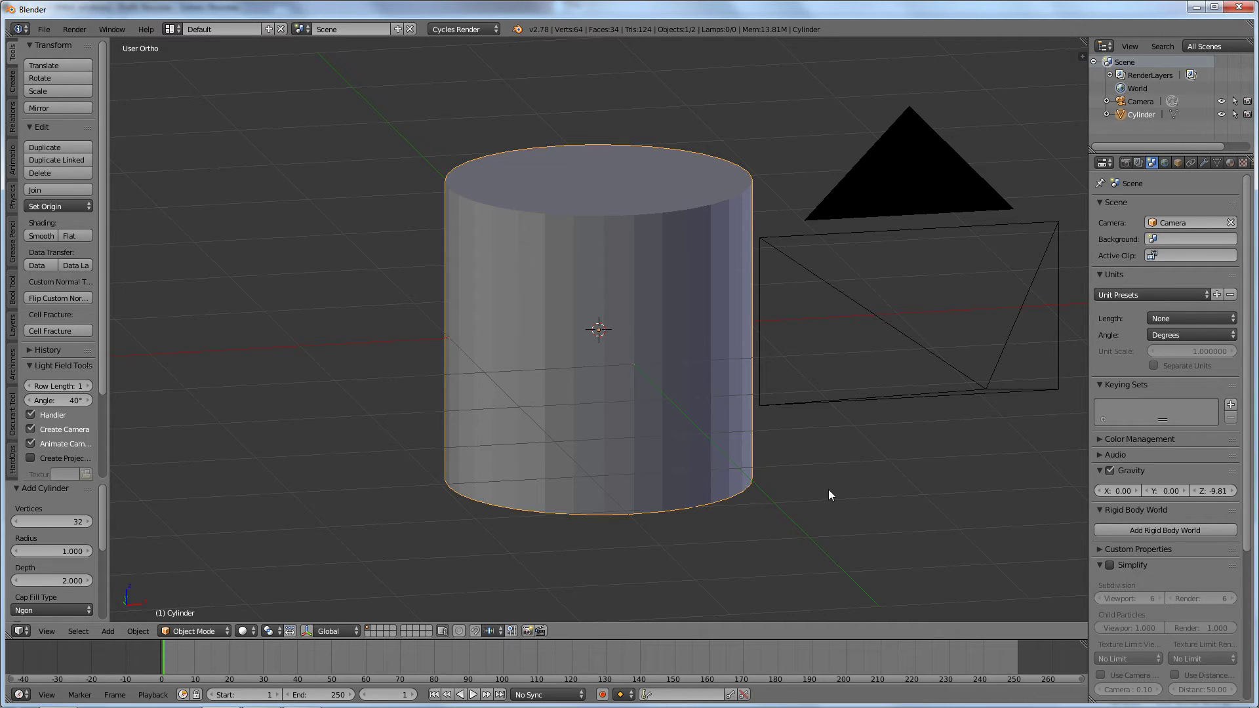
Scale the cylinder by about 0.039 in X and Y only, locking global Z, to form a thin rod
{"action": "key", "text": "s"}
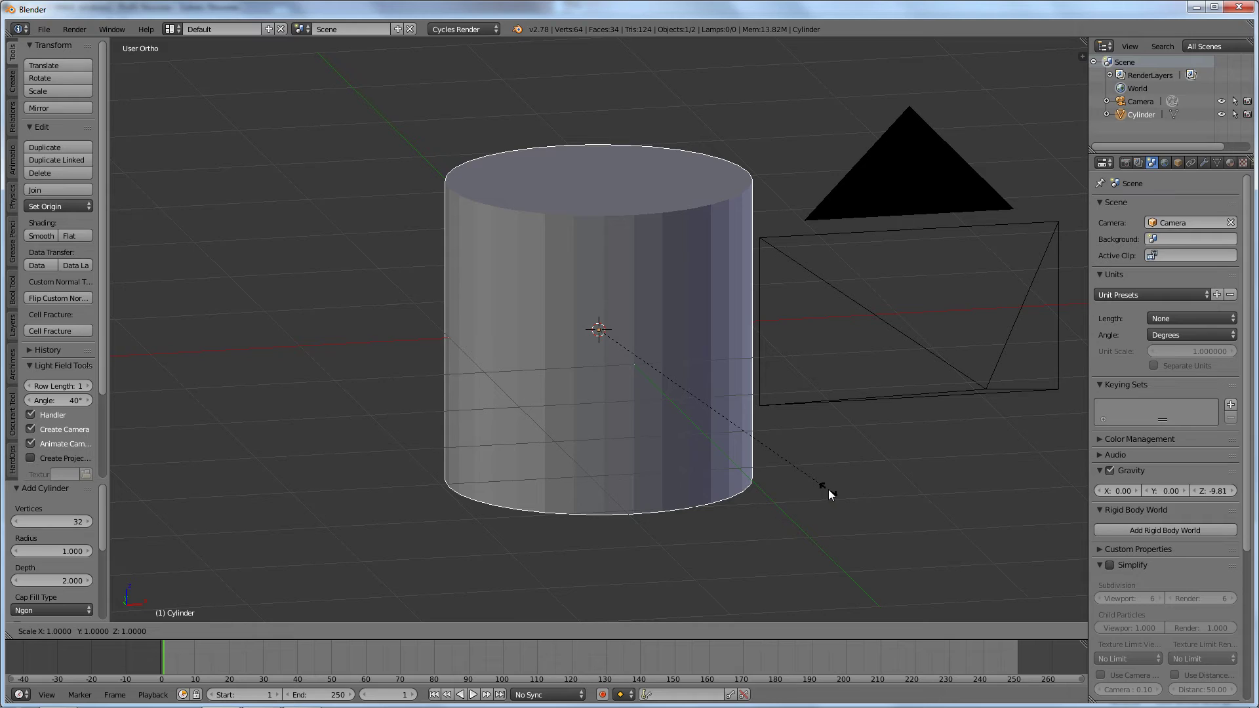
{"action": "key", "text": "shift+z"}
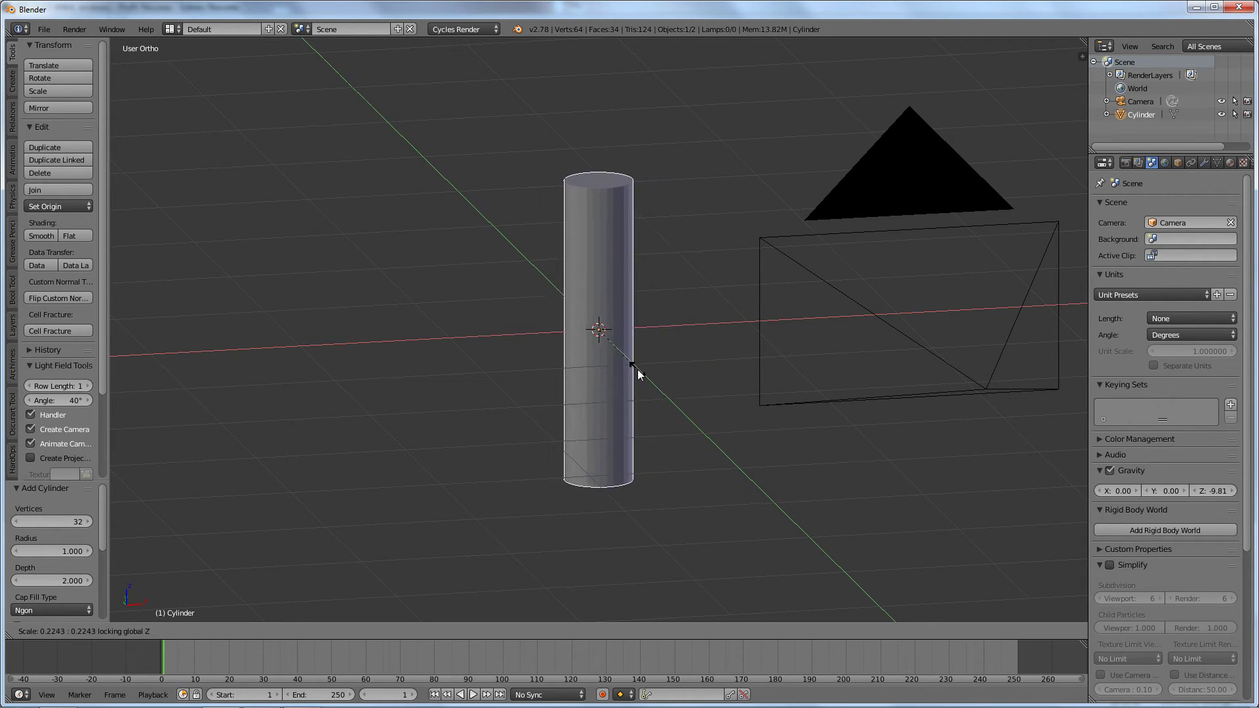
{"action": "left_click", "coordinate": [602, 336]}
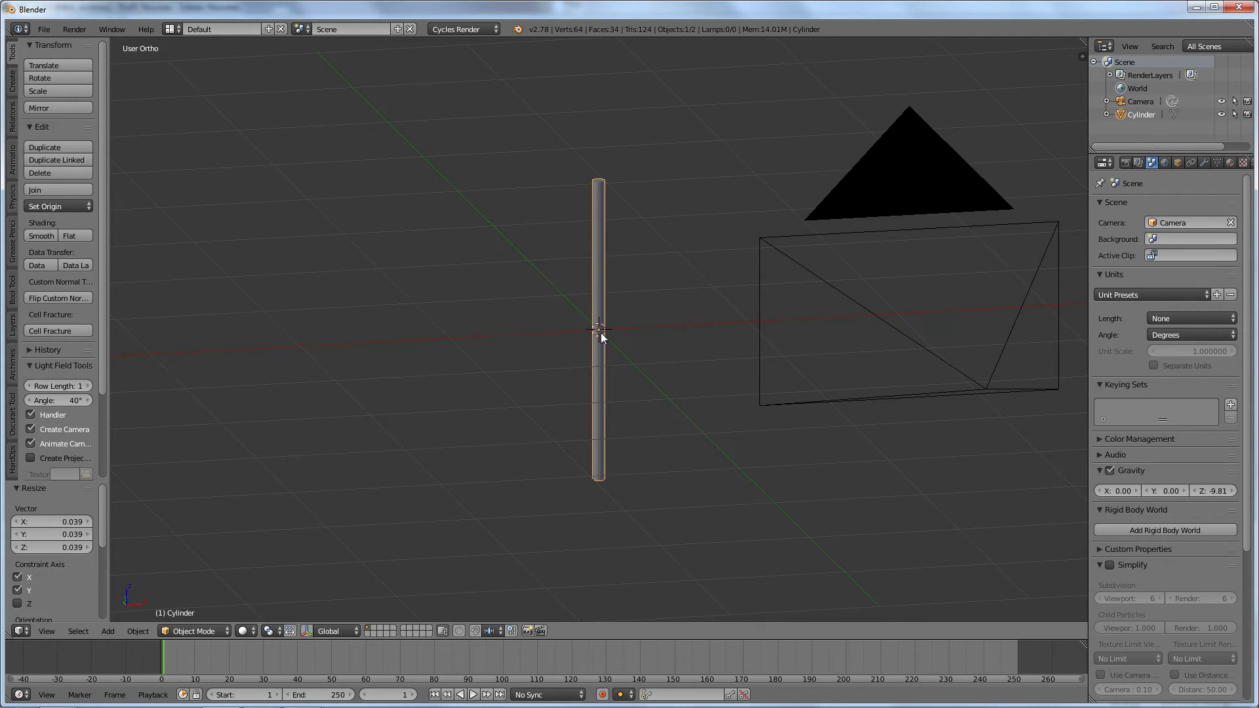
Delete the thin cylinder and add a UV sphere at the scene's centre
{"action": "middle_click_drag", "start_coordinate": [598, 334], "coordinate": [674, 335]}
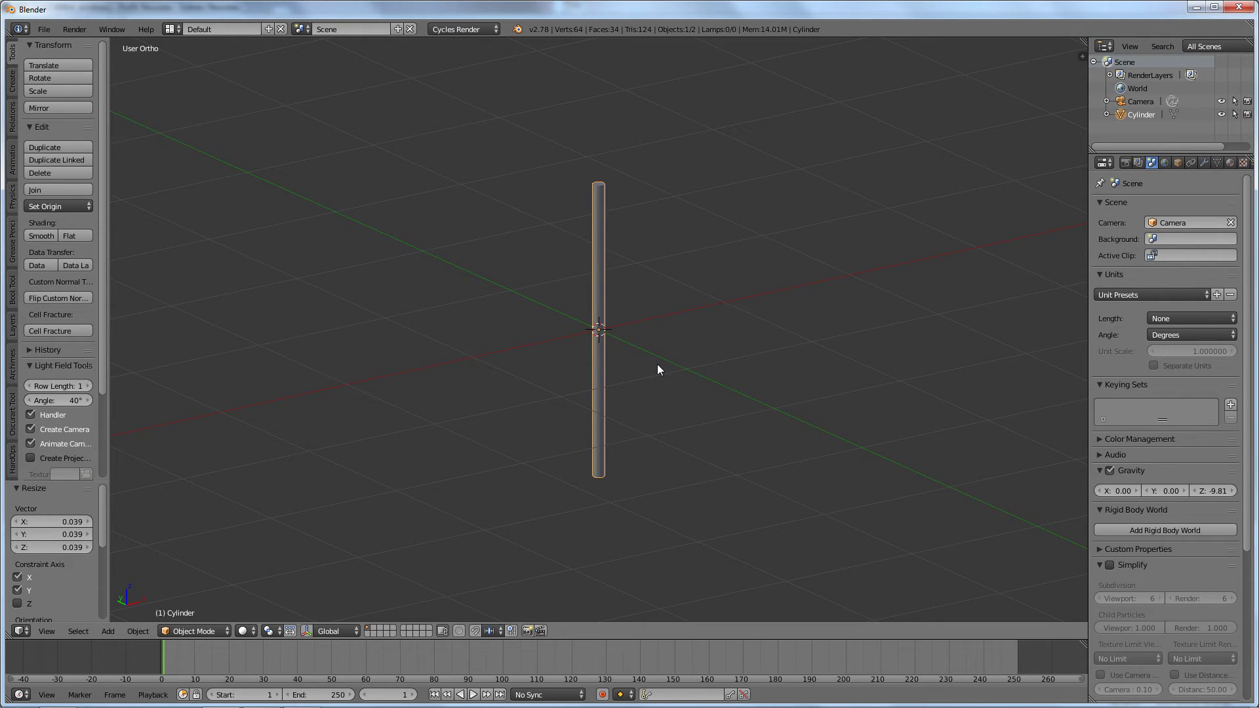
{"action": "middle_click_drag", "start_coordinate": [636, 205], "coordinate": [630, 308]}
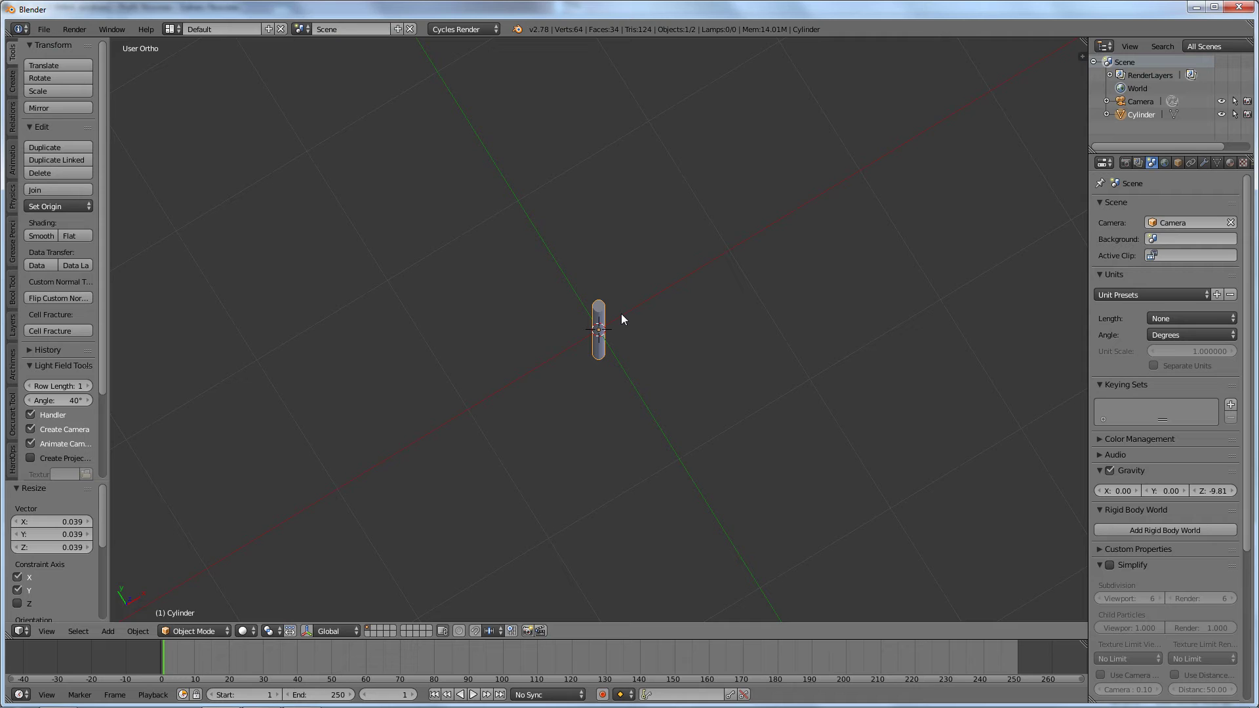
{"action": "key", "text": "x"}
{"action": "left_click", "coordinate": [620, 314]}
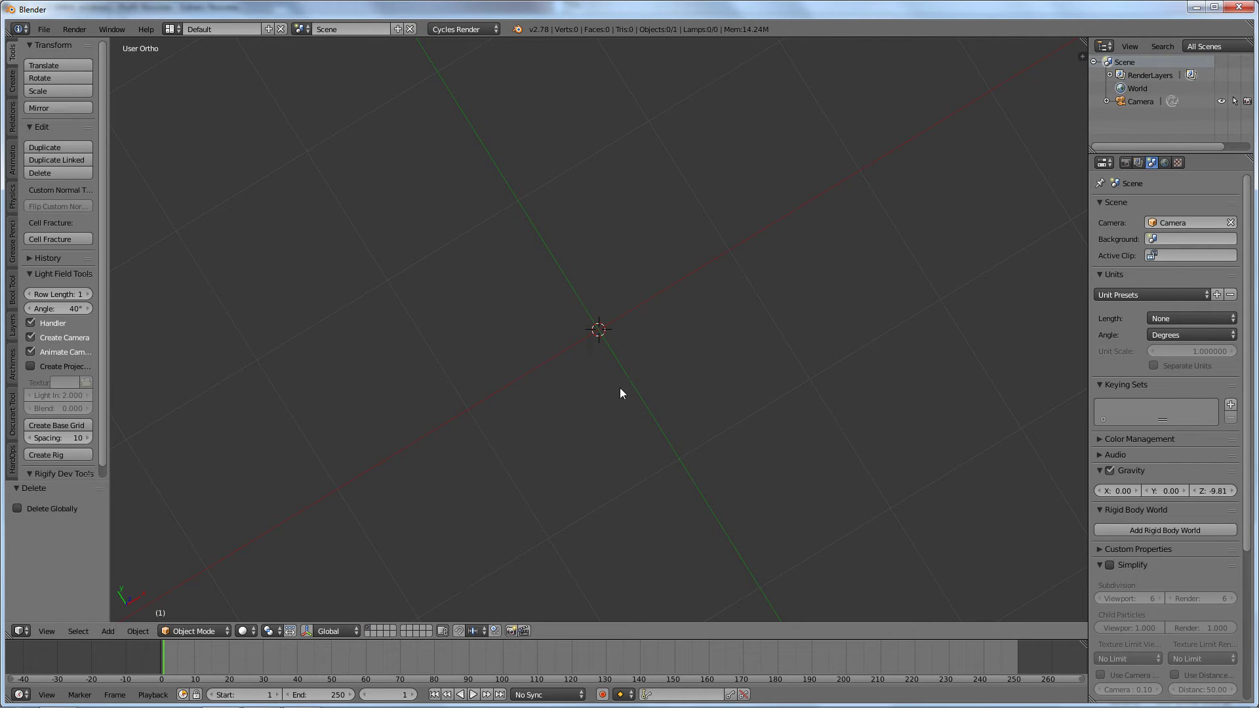
{"action": "middle_click_drag", "start_coordinate": [620, 388], "coordinate": [628, 294]}
{"action": "key", "text": "space"}
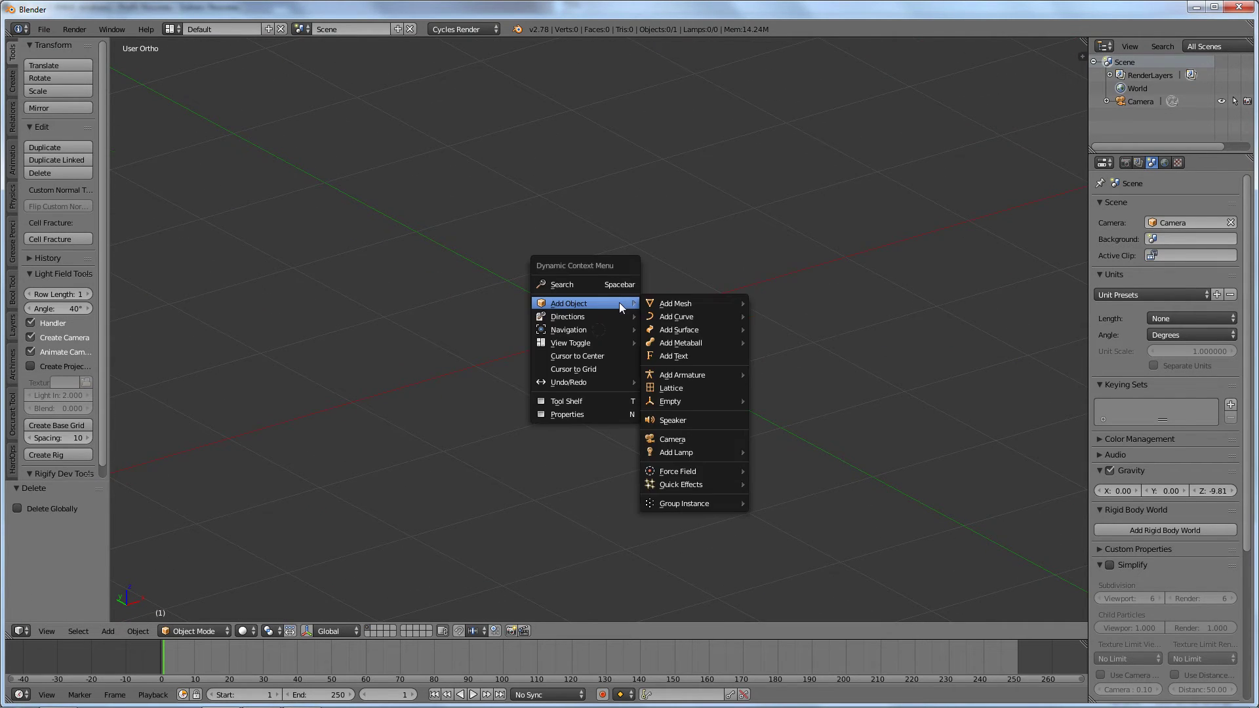
{"action": "mouse_move", "coordinate": [714, 304]}
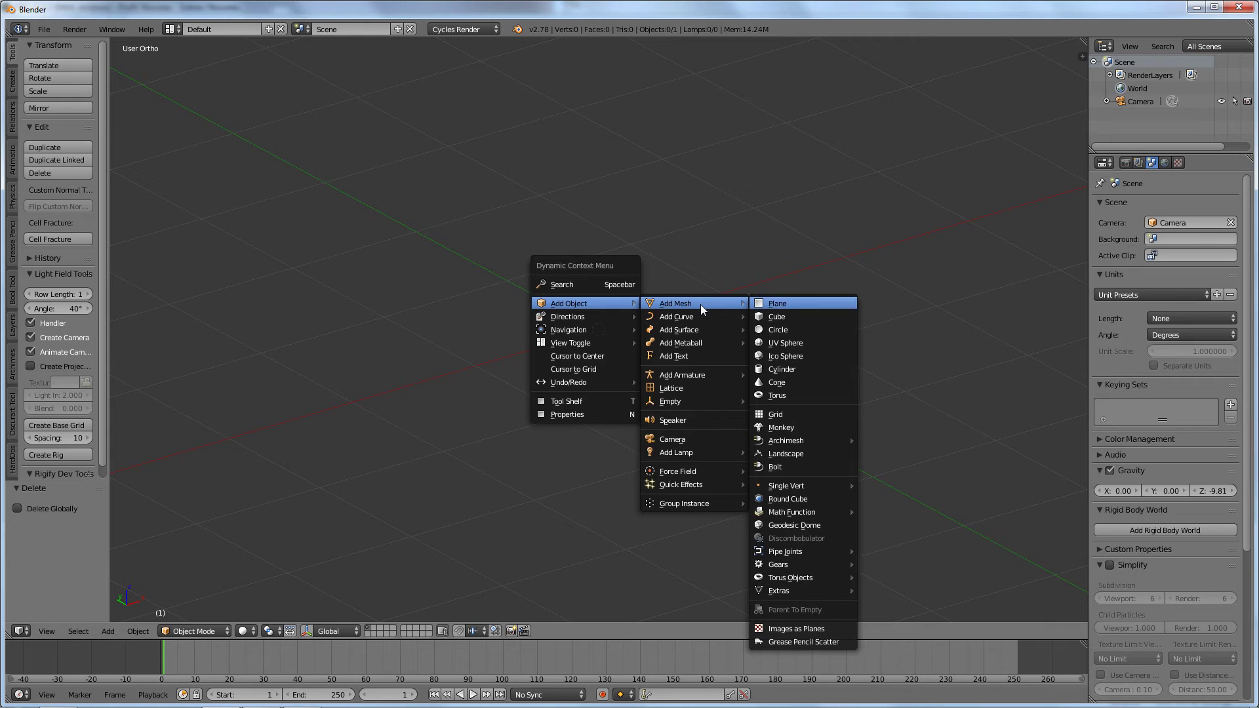
{"action": "left_click", "coordinate": [801, 342]}
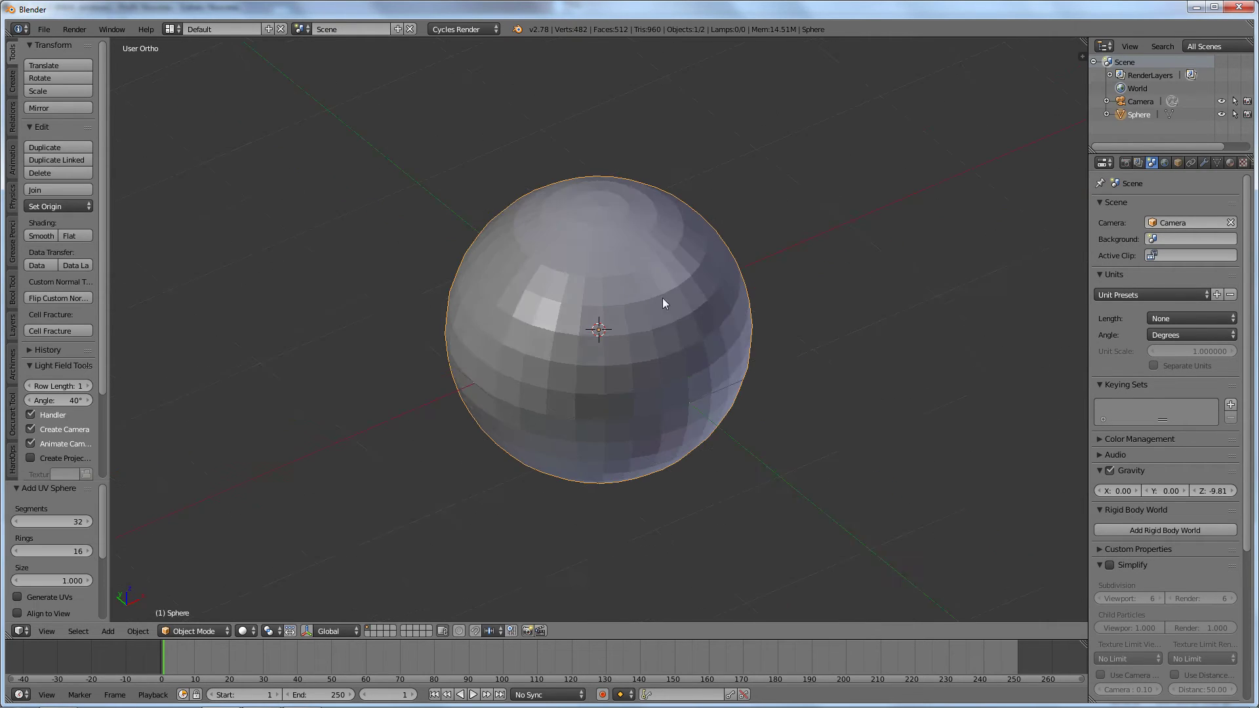
Scale the UV sphere along the global X axis by a factor of about 2.354 into an elongated ellipsoid
{"action": "mouse_move", "coordinate": [663, 300]}
{"action": "middle_mouse_down"}
{"action": "mouse_move", "coordinate": [639, 365]}
{"action": "mouse_move", "coordinate": [645, 336]}
{"action": "mouse_move", "coordinate": [634, 341]}
{"action": "middle_mouse_up"}
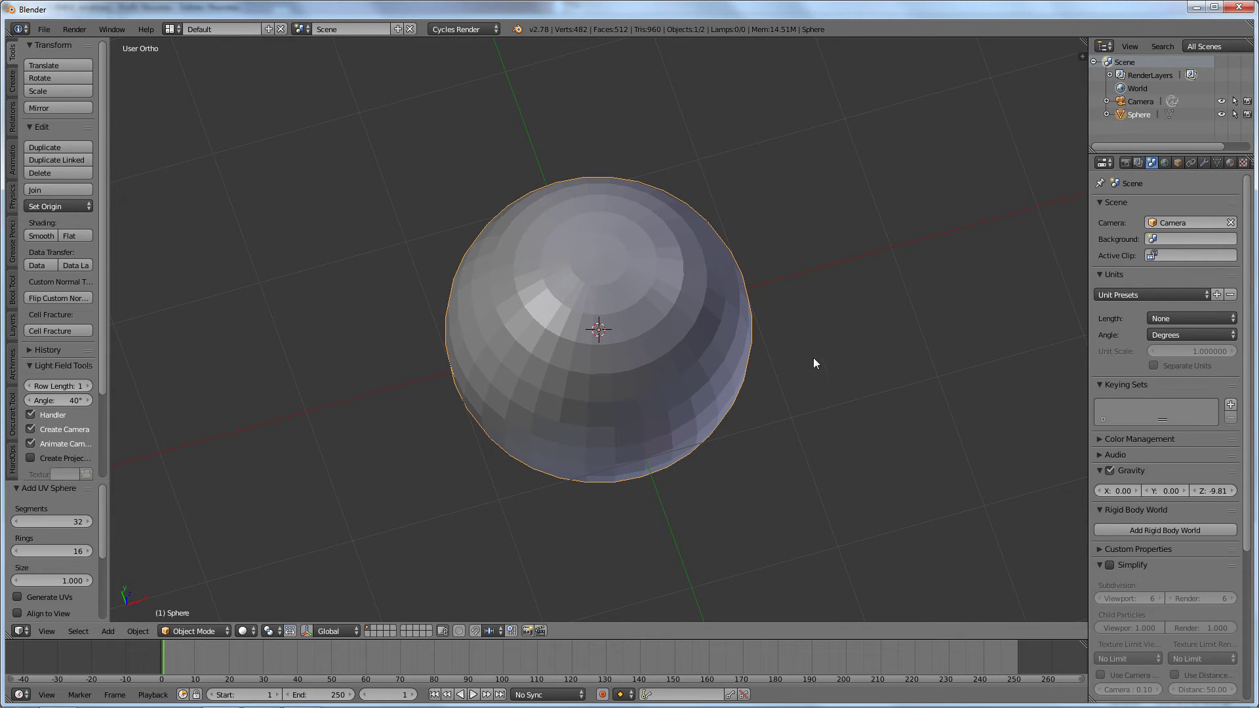
{"action": "key", "text": "s"}
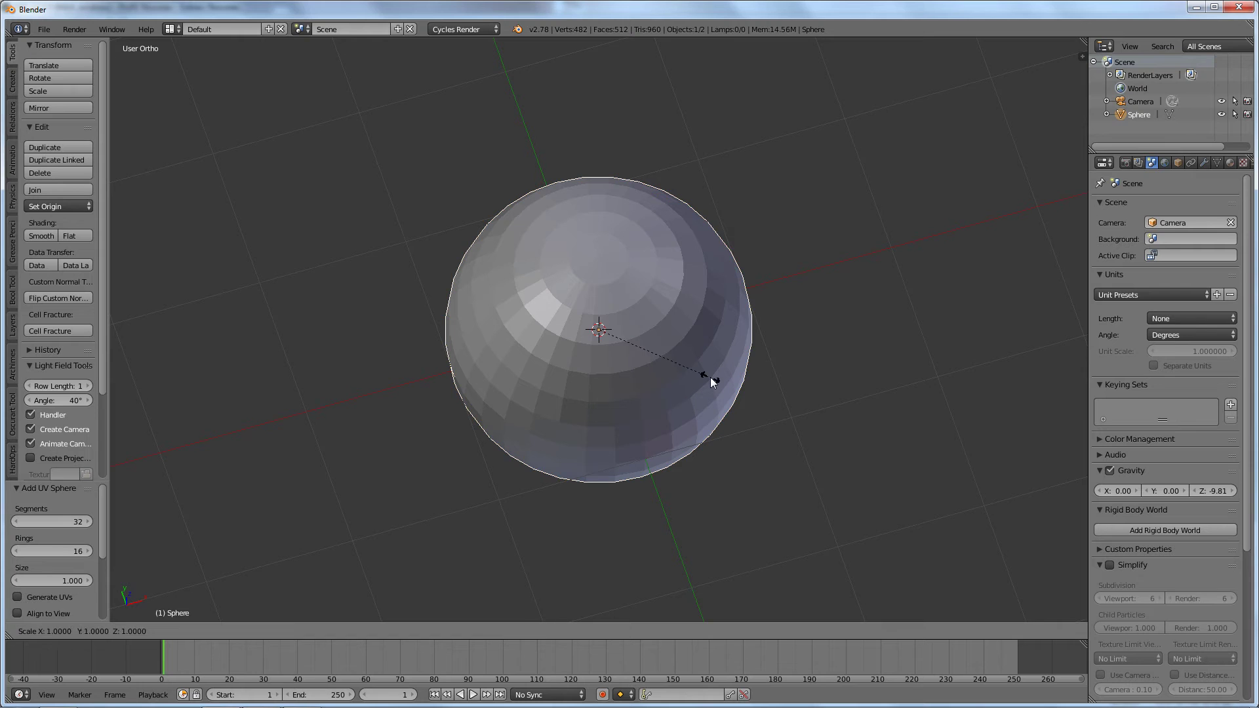
{"action": "key", "text": "x"}
{"action": "left_click", "coordinate": [869, 429]}
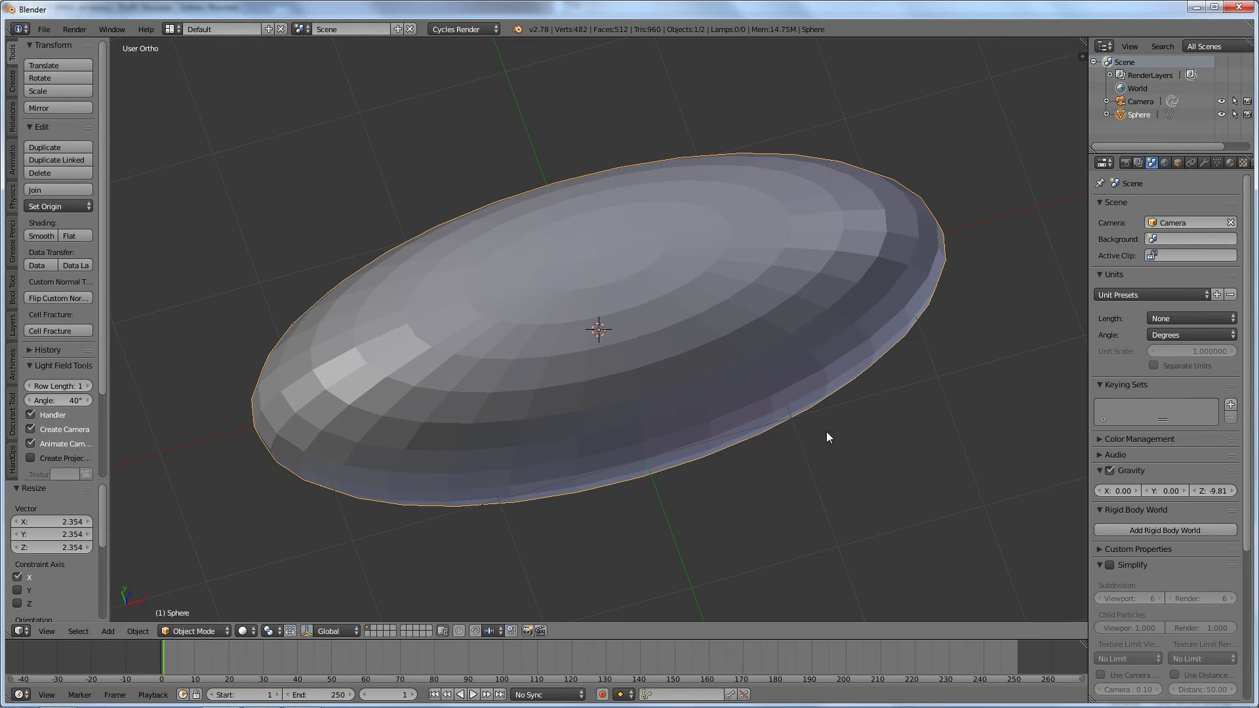
{"action": "middle_click_drag", "start_coordinate": [826, 431], "coordinate": [686, 387]}
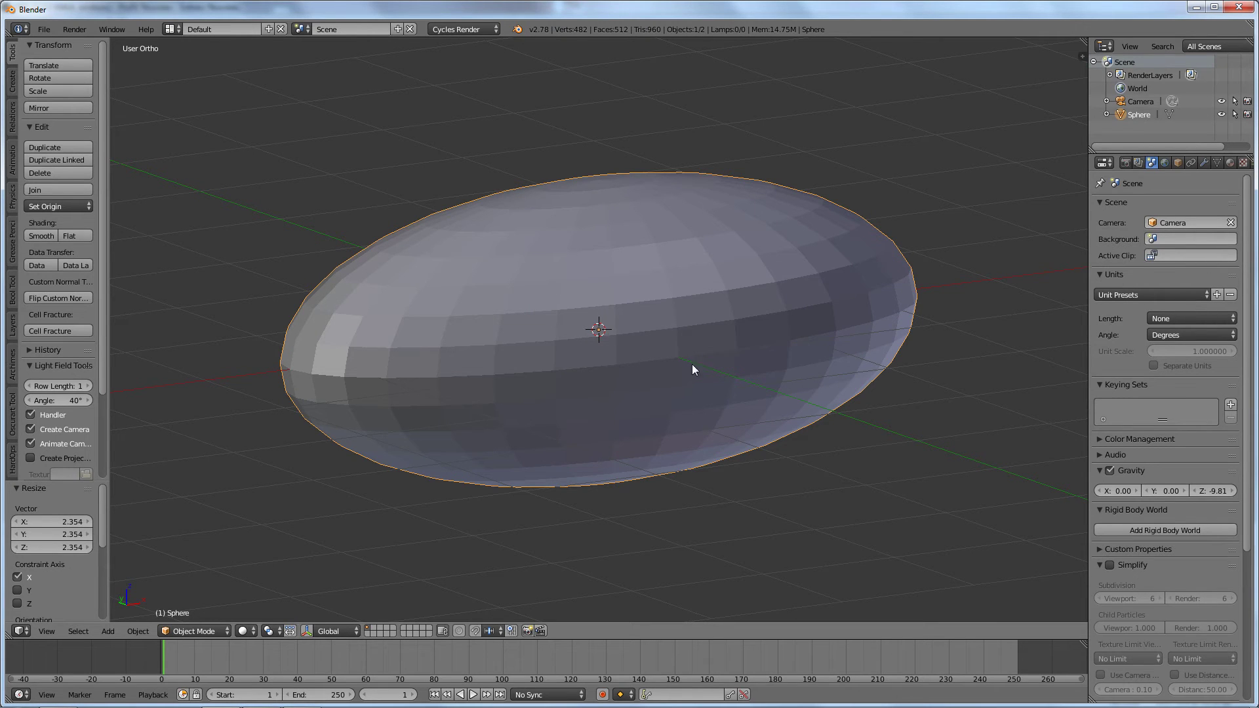
Delete the stretched sphere and add a Monkey mesh at the scene's centre
{"action": "middle_click_drag", "start_coordinate": [652, 353], "coordinate": [610, 432]}
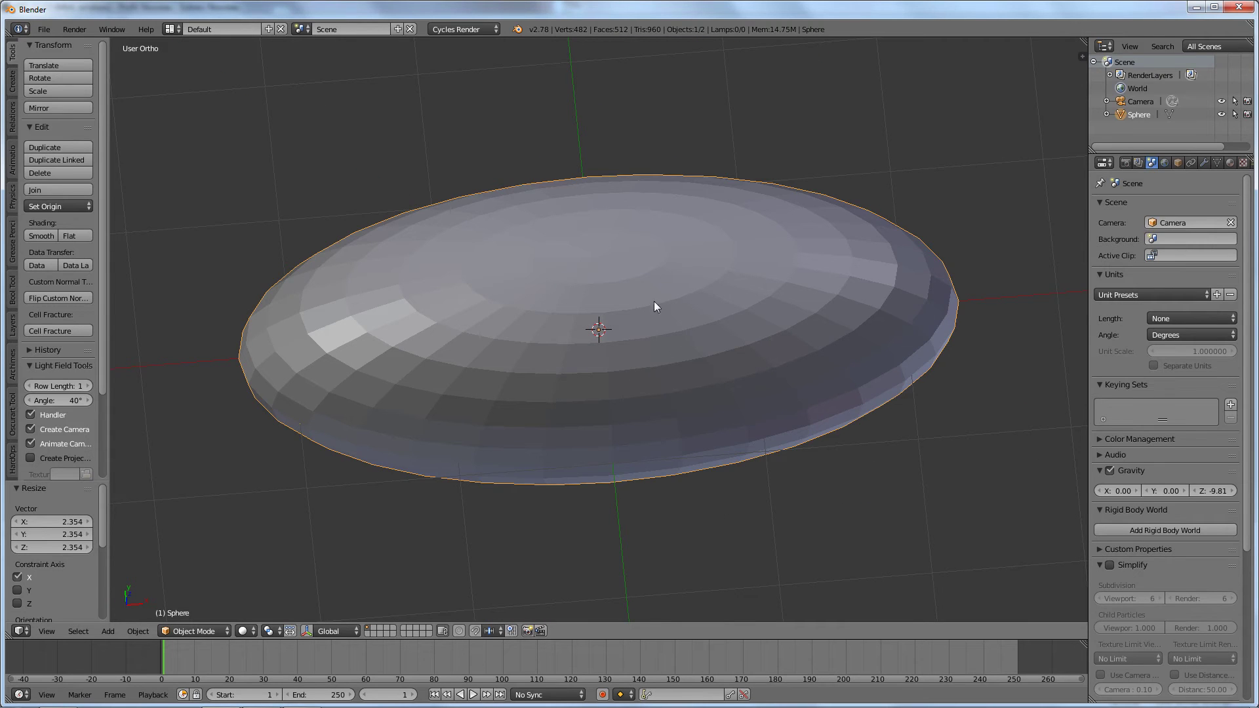
{"action": "middle_click_drag", "start_coordinate": [582, 379], "coordinate": [573, 333]}
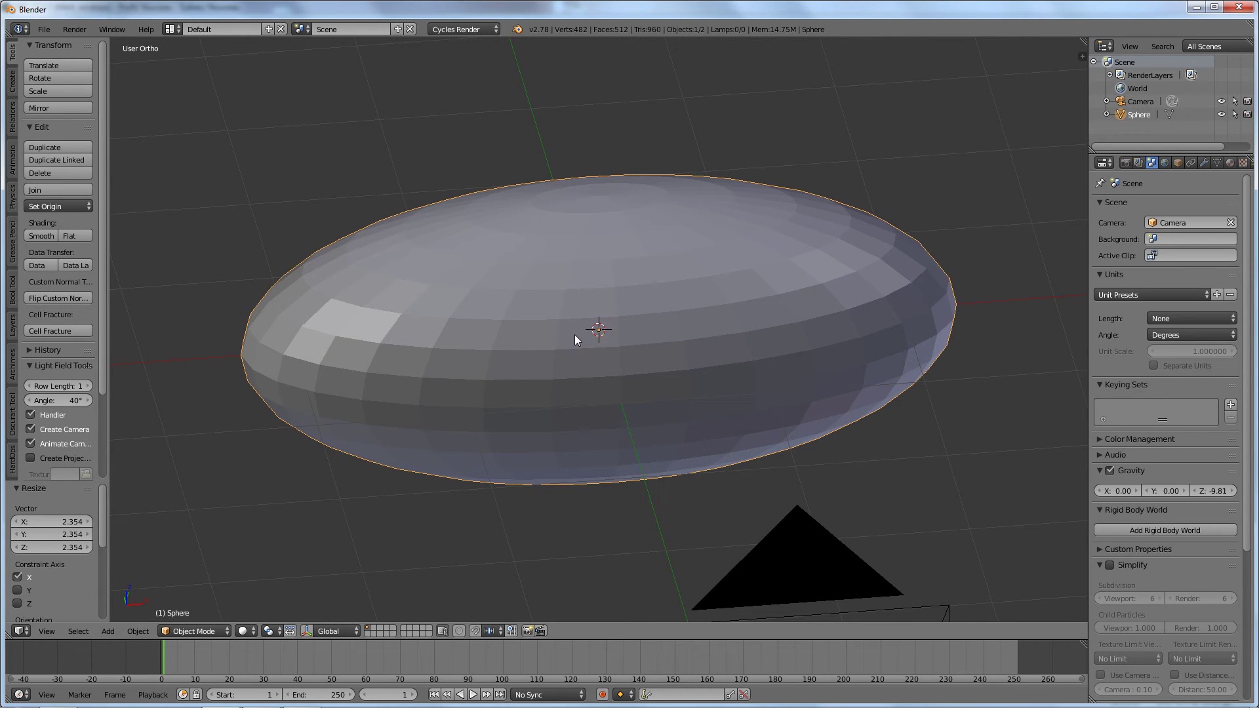
{"action": "key", "text": "x"}
{"action": "left_click", "coordinate": [575, 334]}
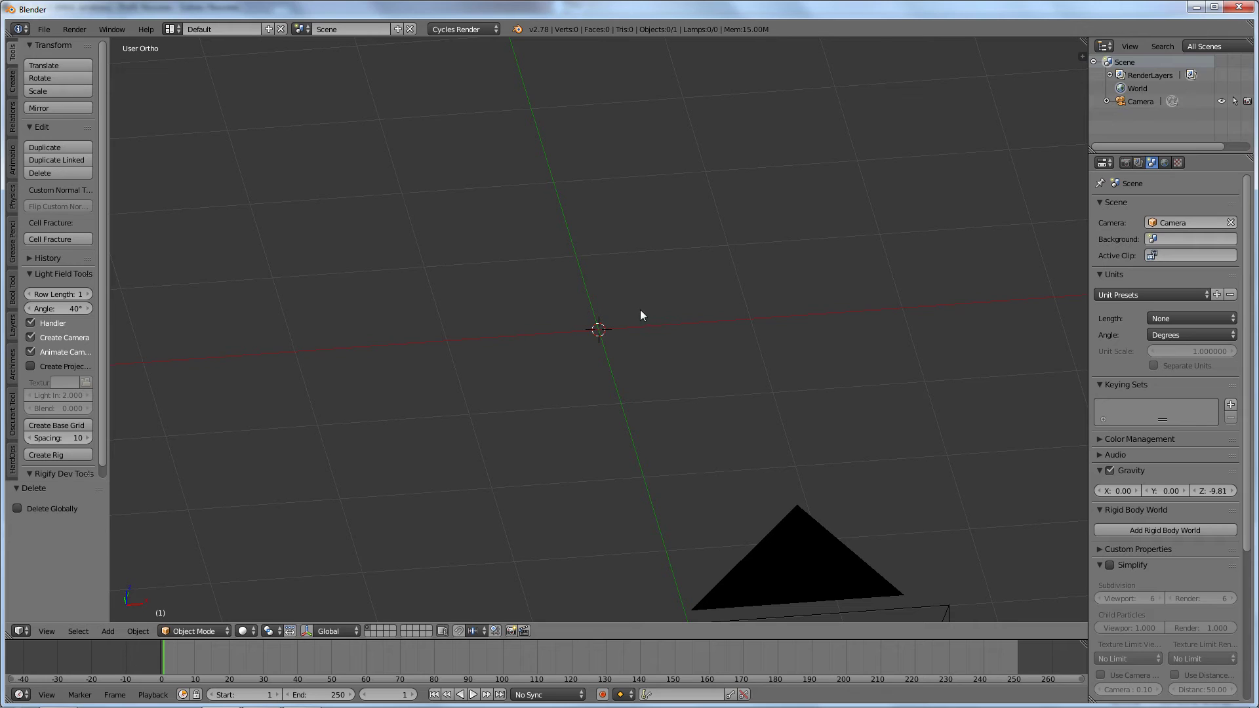
{"action": "key", "text": "space"}
{"action": "mouse_move", "coordinate": [620, 316]}
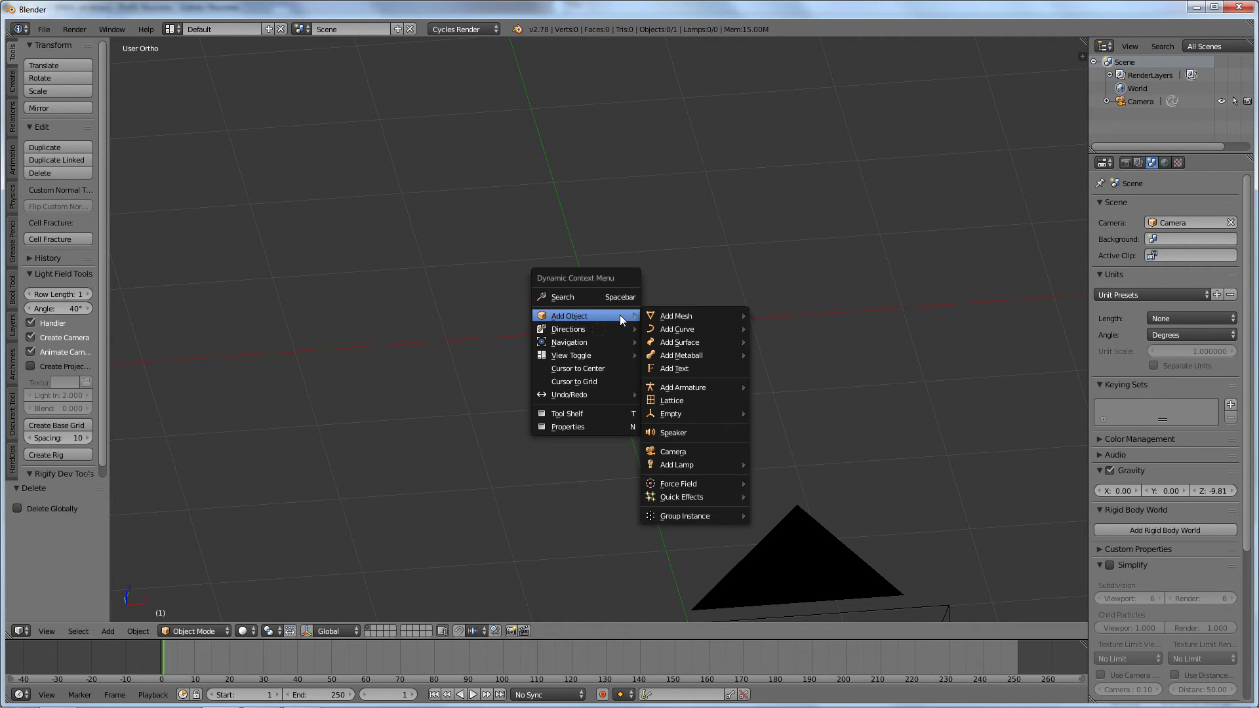
{"action": "mouse_move", "coordinate": [674, 318]}
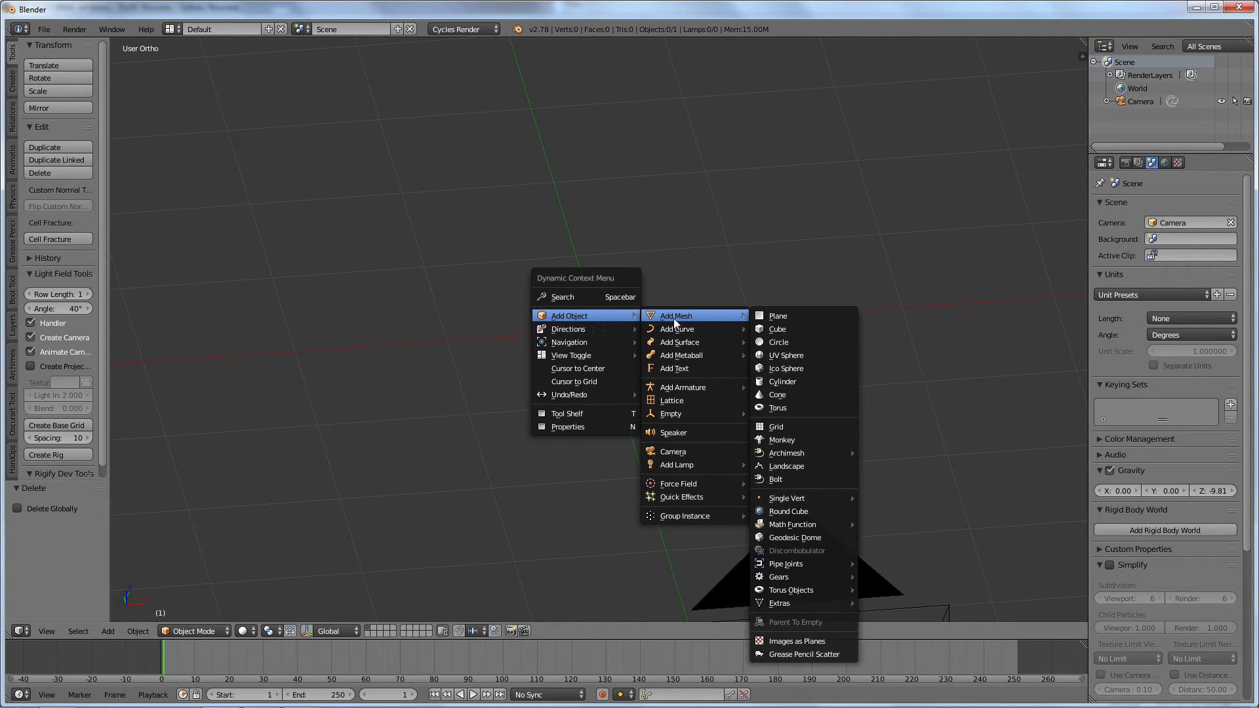
{"action": "left_click", "coordinate": [800, 438]}
Try scaling the monkey head along the global X axis by a factor of about 2.58
{"action": "scroll", "coordinate": [658, 350], "scroll_direction": "down", "scroll_amount": 3}
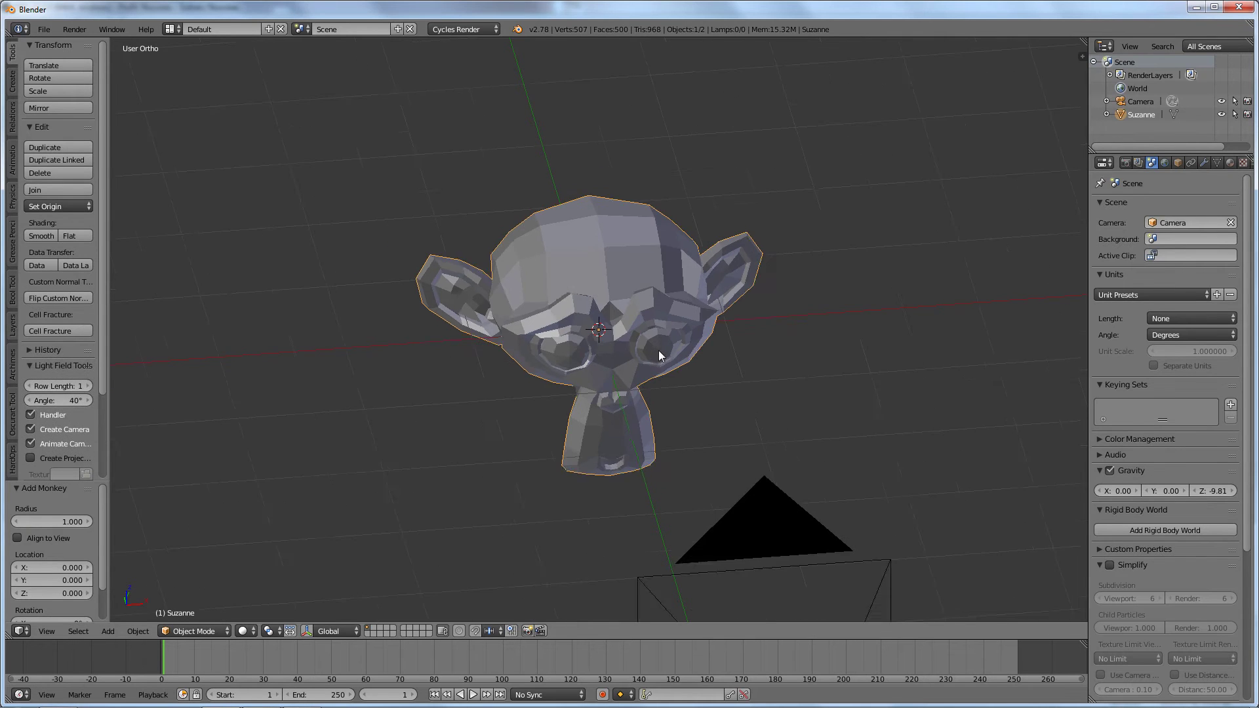
{"action": "scroll", "coordinate": [648, 369], "scroll_direction": "up", "scroll_amount": 5}
{"action": "middle_click_drag", "start_coordinate": [736, 331], "coordinate": [784, 330]}
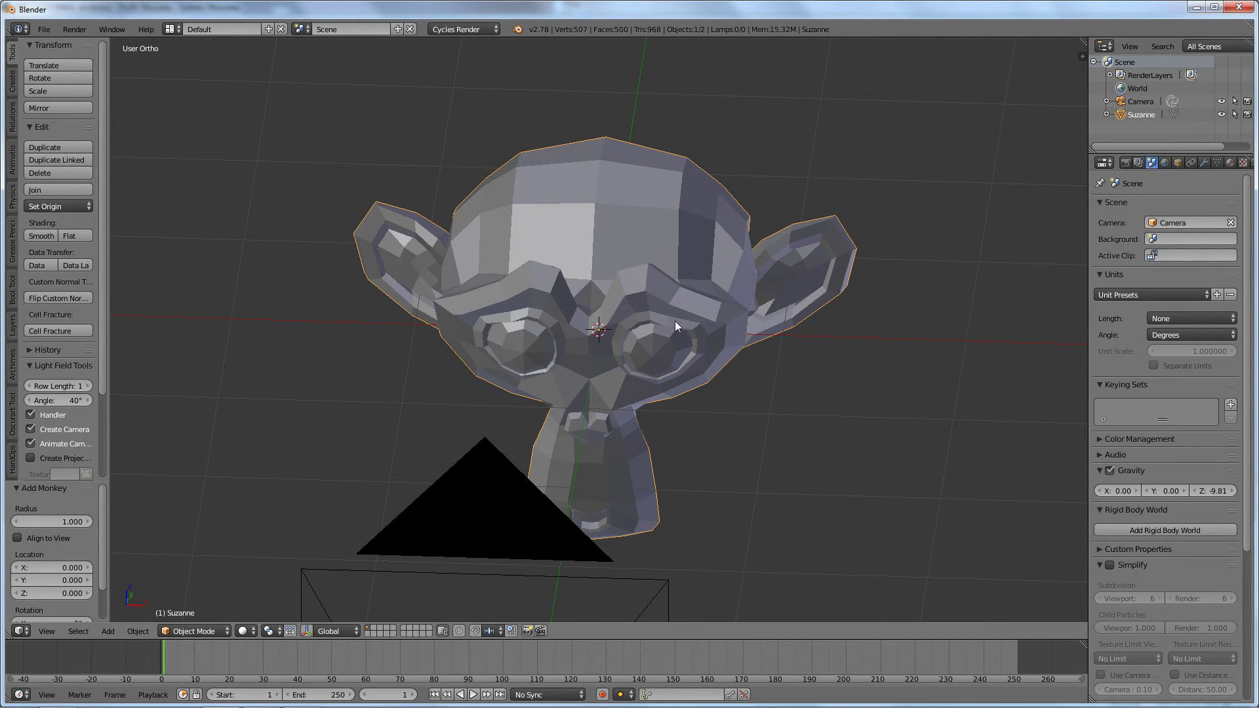
{"action": "key", "text": "s"}
{"action": "key", "text": "x"}
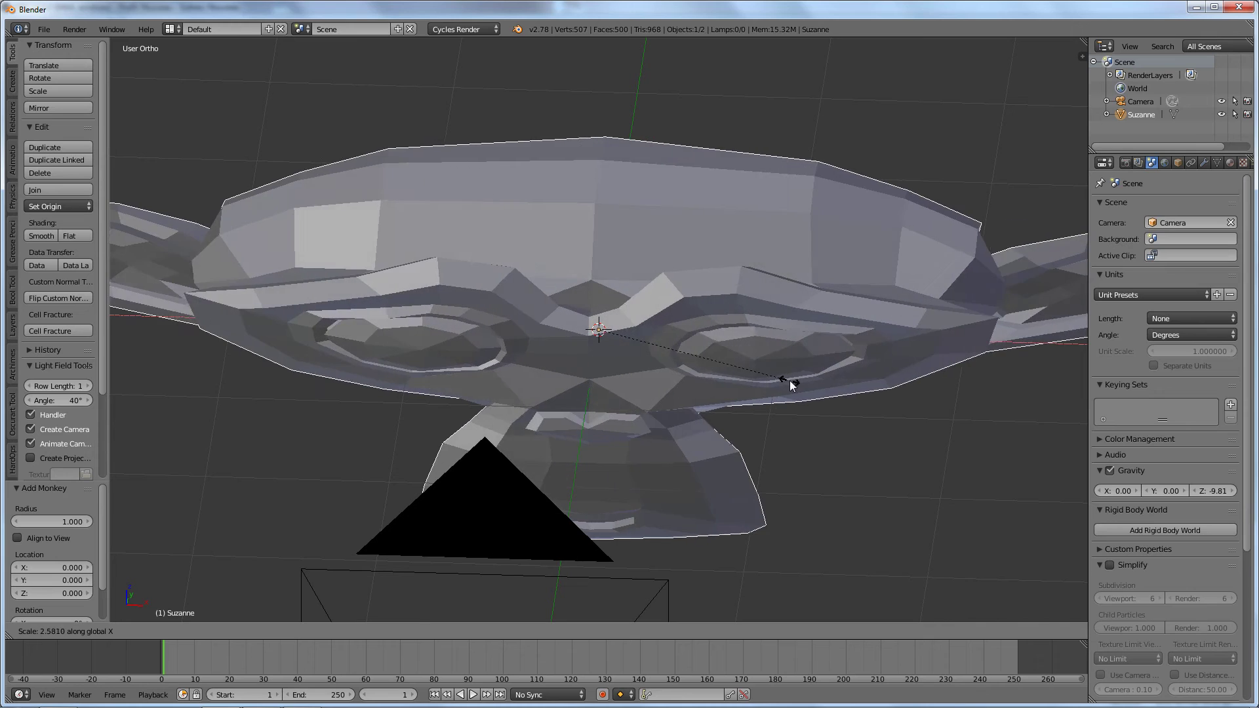
{"action": "right_click", "coordinate": [706, 360]}
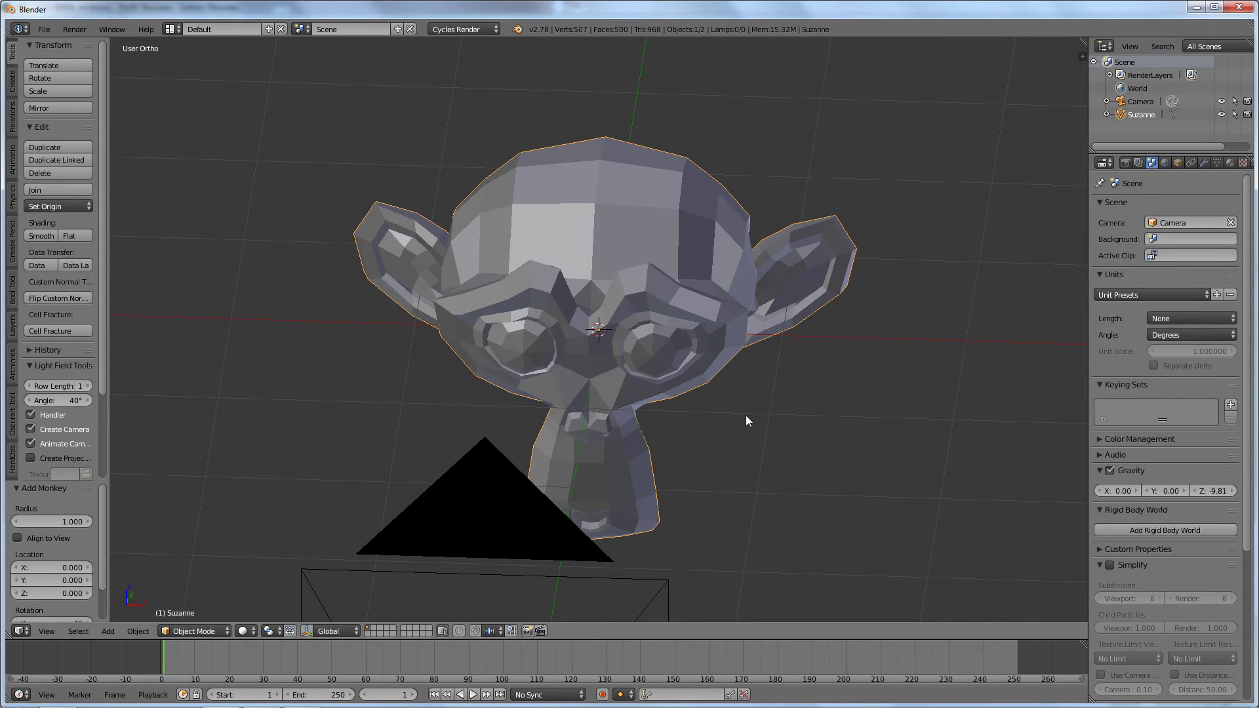
Try scaling the monkey head along the global Y axis by a factor of about 2.386, and undo the scaling
{"action": "middle_click_drag", "start_coordinate": [716, 427], "coordinate": [721, 358]}
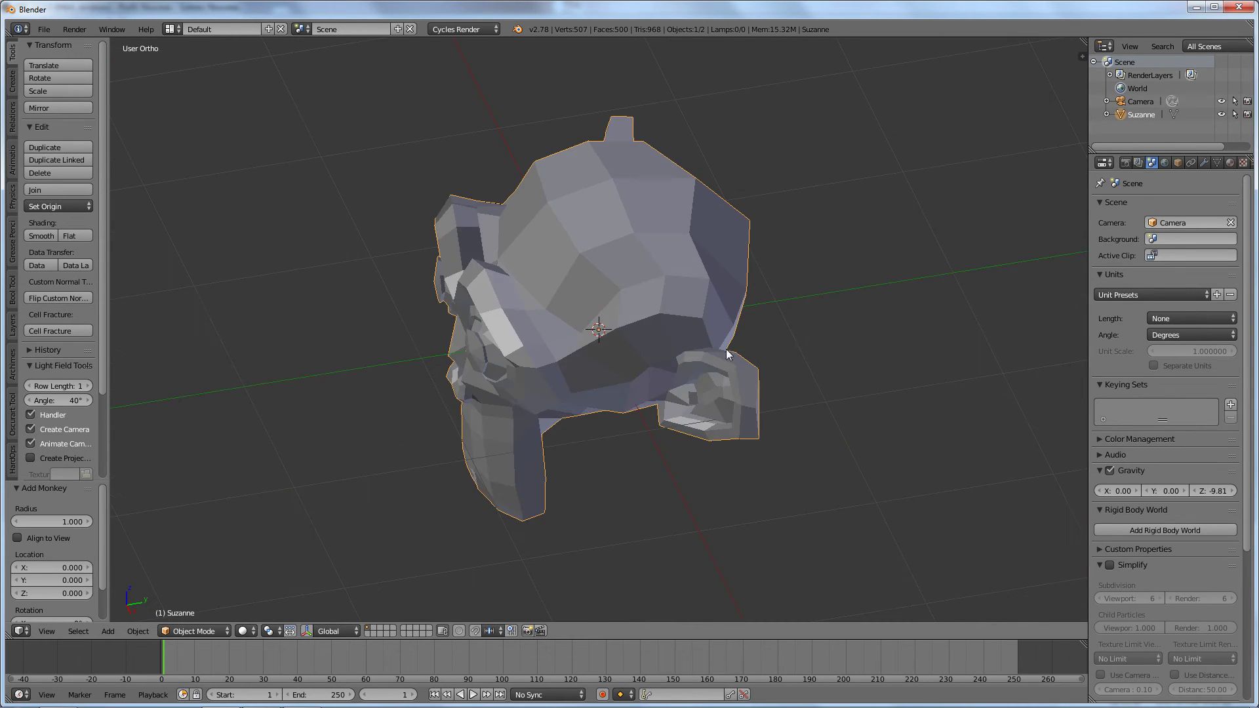
{"action": "key", "text": "s"}
{"action": "key", "text": "y"}
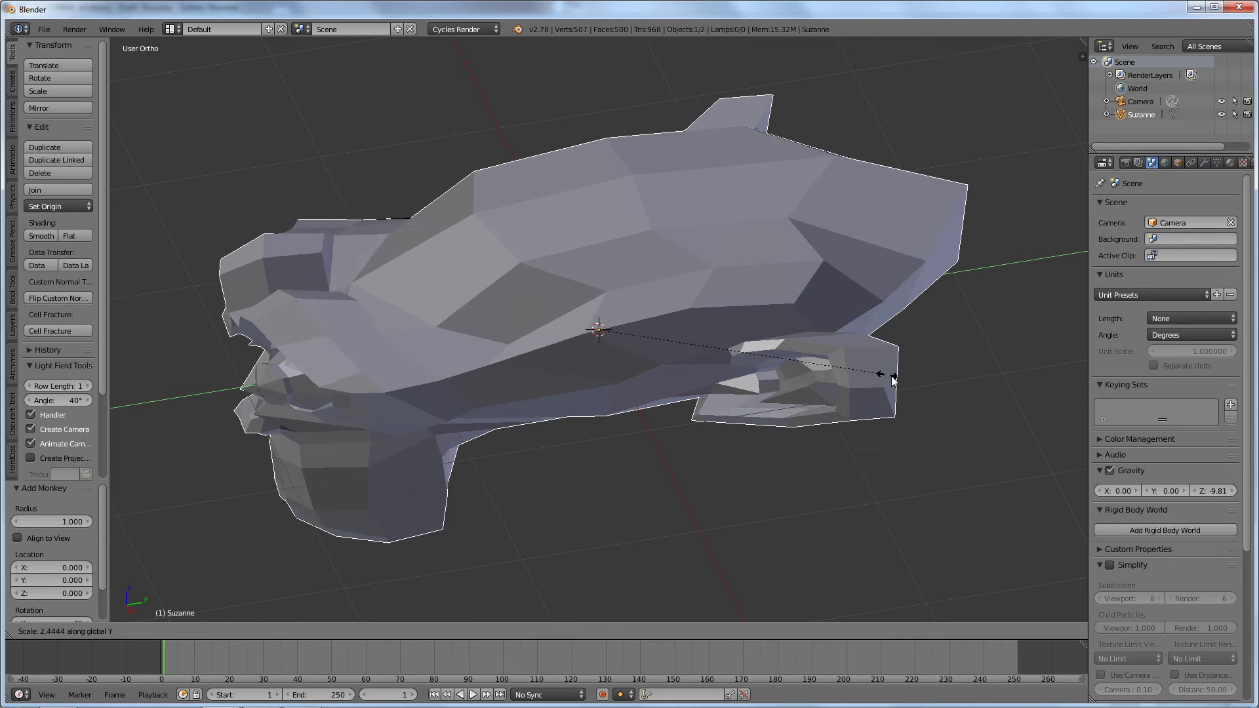
{"action": "left_click", "coordinate": [878, 375]}
{"action": "middle_click_drag", "start_coordinate": [879, 375], "coordinate": [840, 367]}
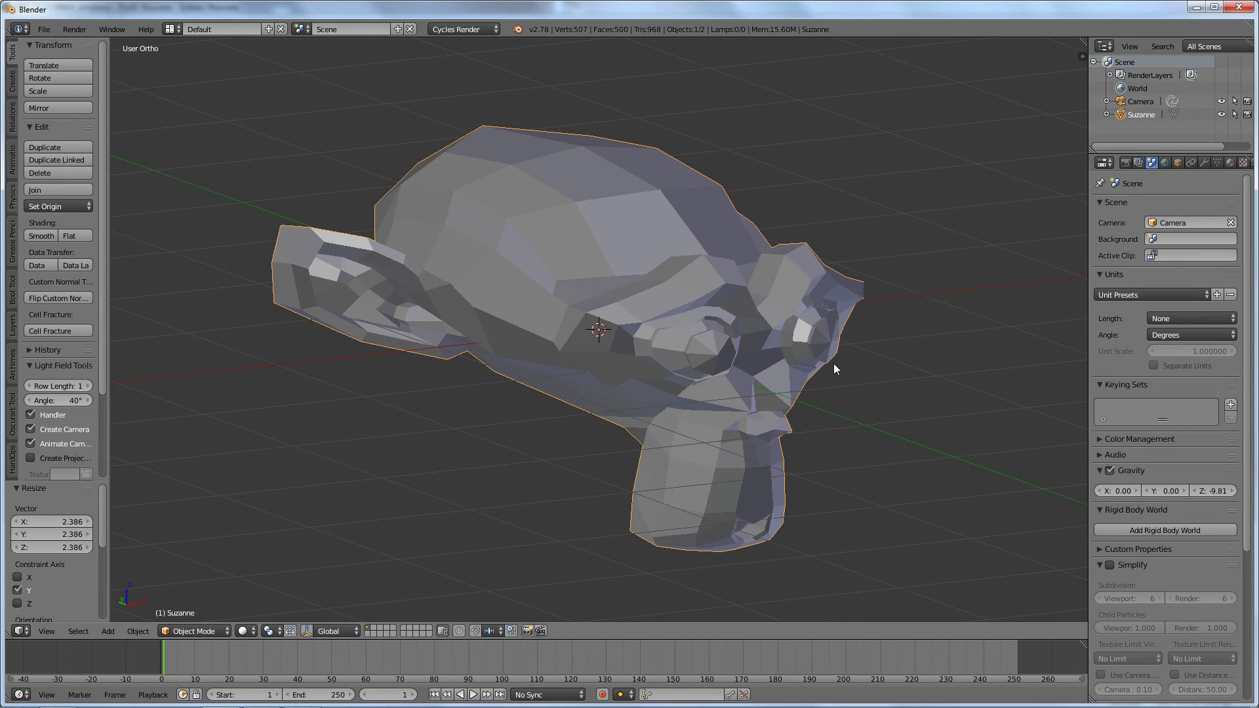
{"action": "key", "text": "ctrl+z"}
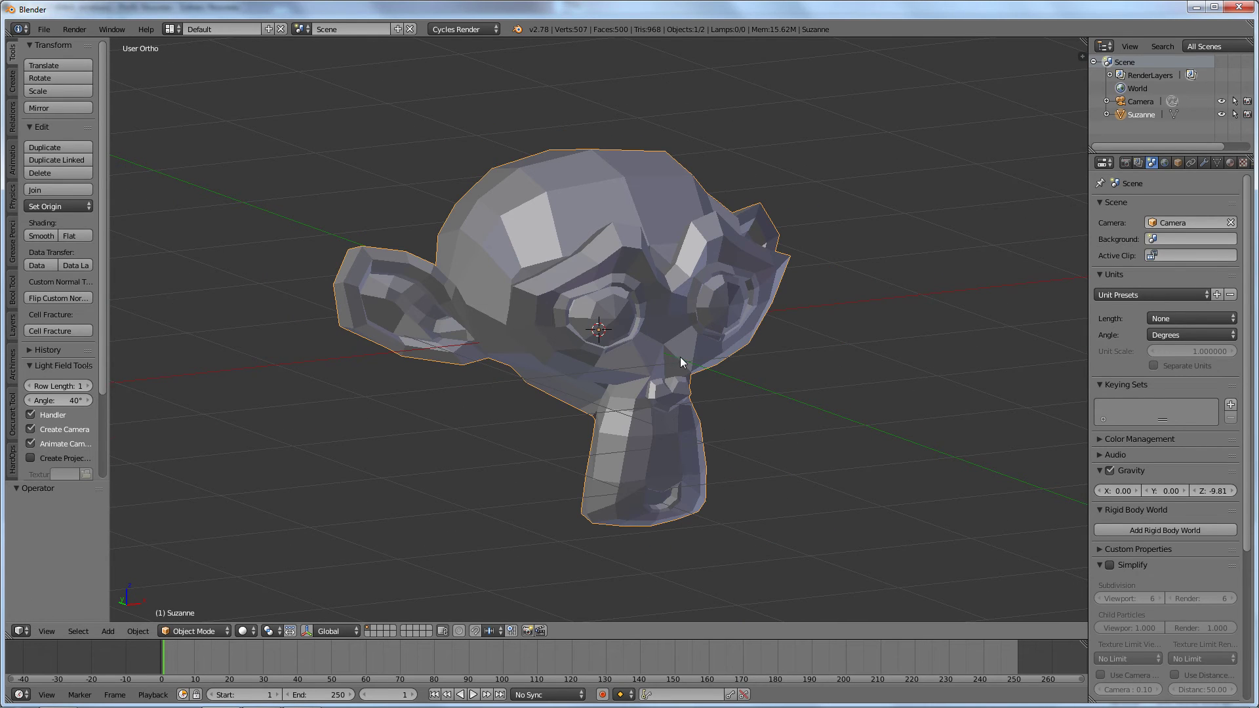
Try scaling the monkey head along the global Z axis by a factor of about 1.919, and undo the scaling
{"action": "key", "text": "s"}
{"action": "key", "text": "z"}
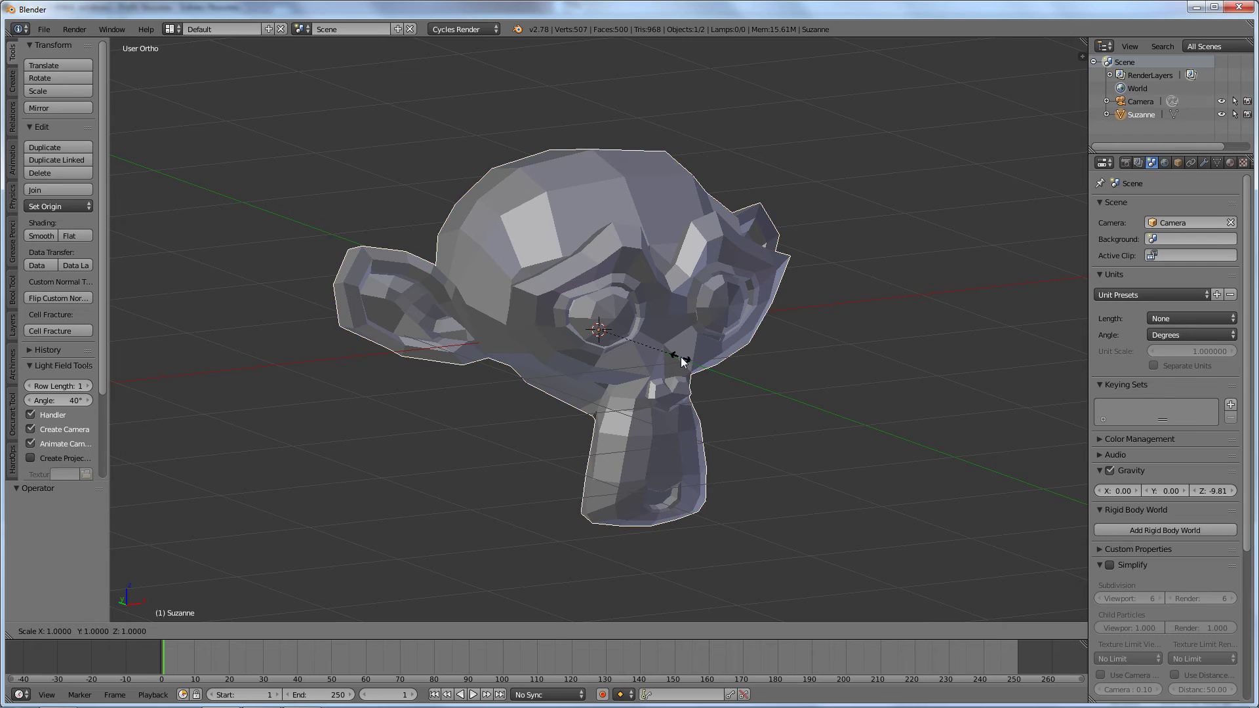
{"action": "left_click", "coordinate": [754, 393]}
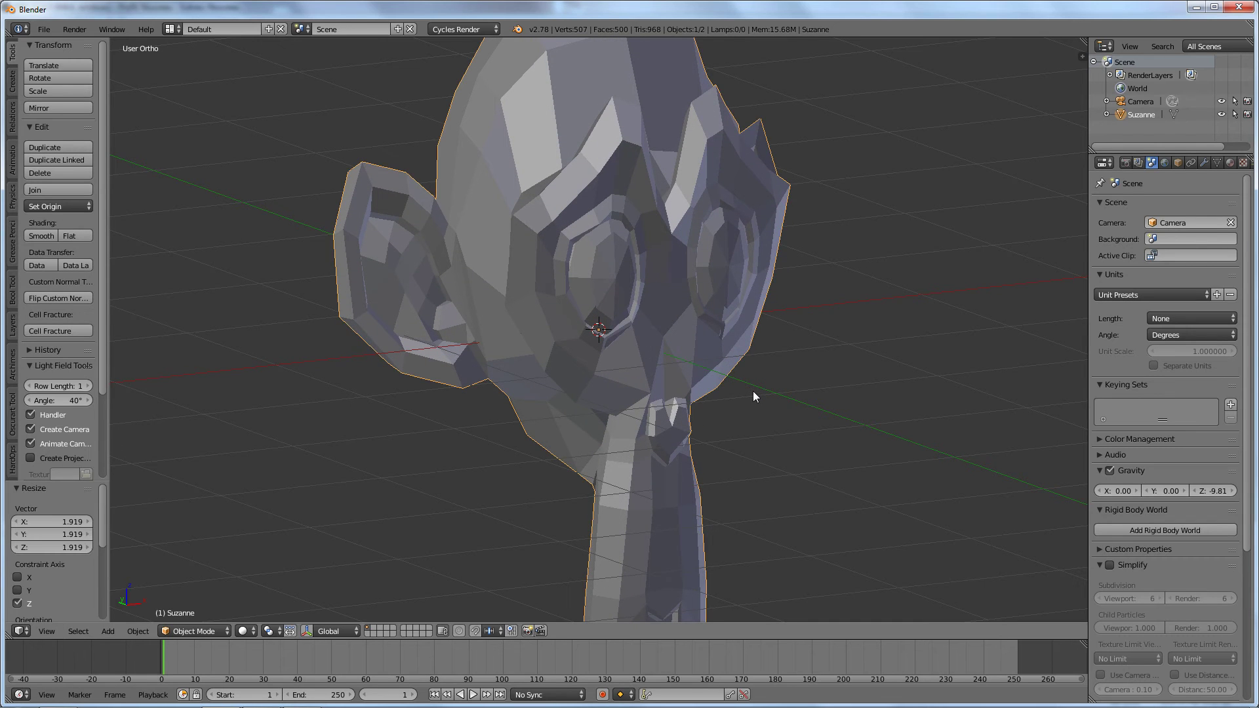
{"action": "scroll", "coordinate": [753, 390], "scroll_direction": "down", "scroll_amount": 5}
{"action": "middle_click_drag", "start_coordinate": [741, 344], "coordinate": [874, 332]}
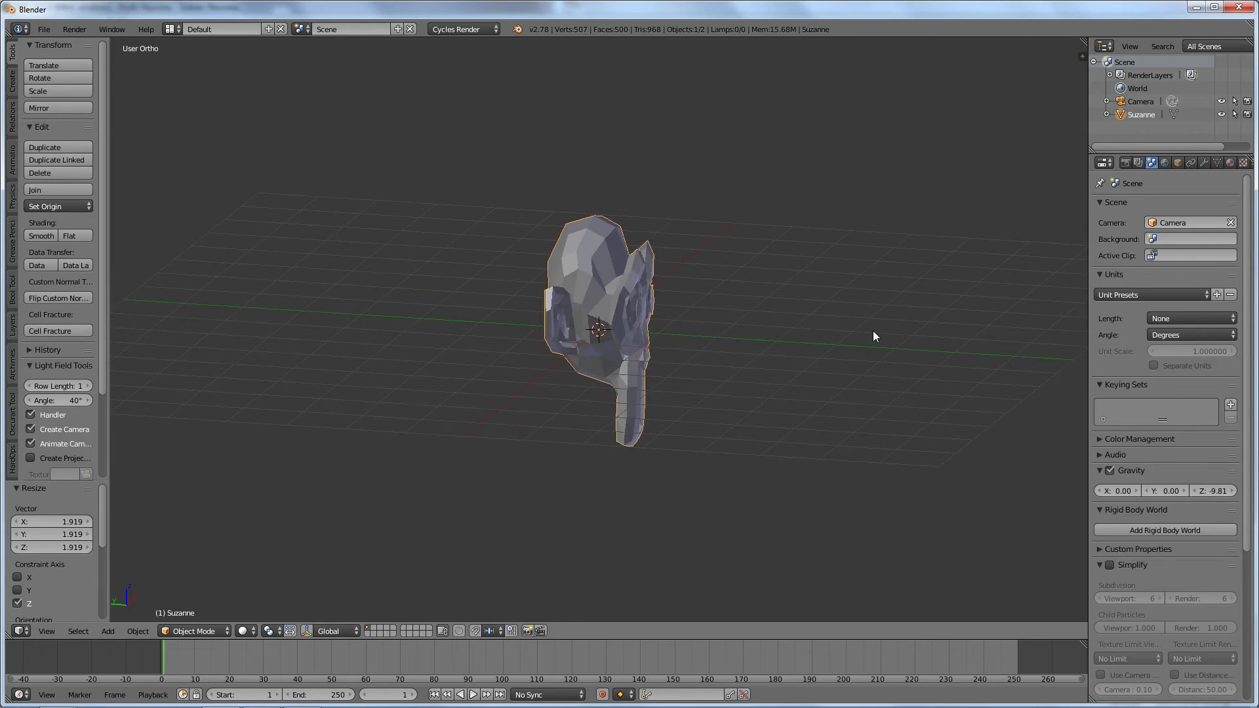
{"action": "key", "text": "ctrl+z"}
Try scaling the monkey head uniformly by a factor of about 1.117
{"action": "middle_click_drag", "start_coordinate": [753, 313], "coordinate": [604, 329]}
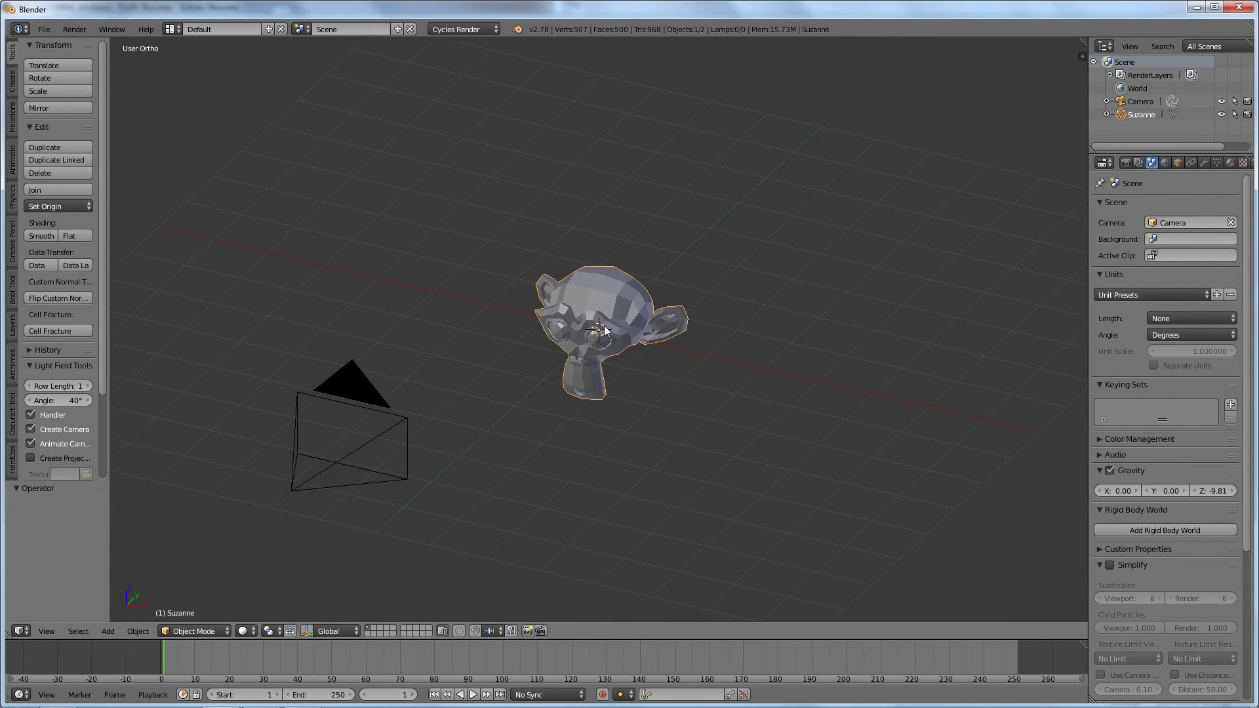
{"action": "scroll", "coordinate": [604, 330], "scroll_direction": "up", "scroll_amount": 5}
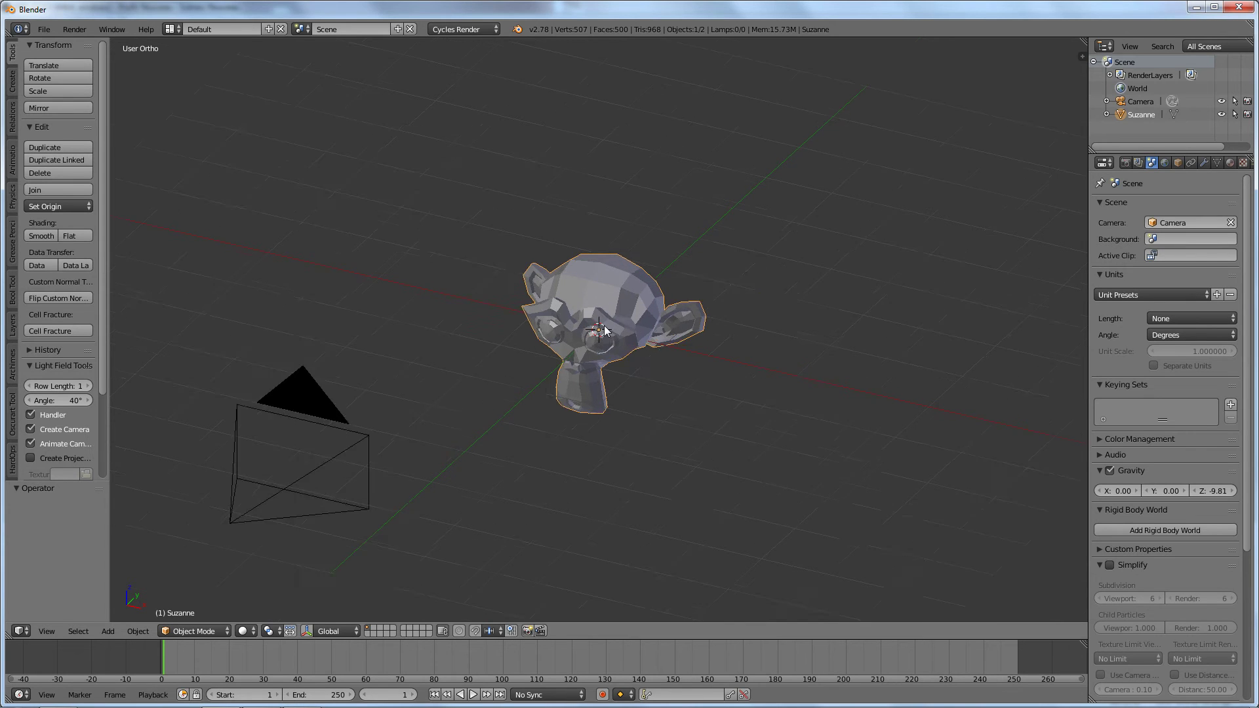
{"action": "middle_click_drag", "start_coordinate": [624, 391], "coordinate": [674, 376]}
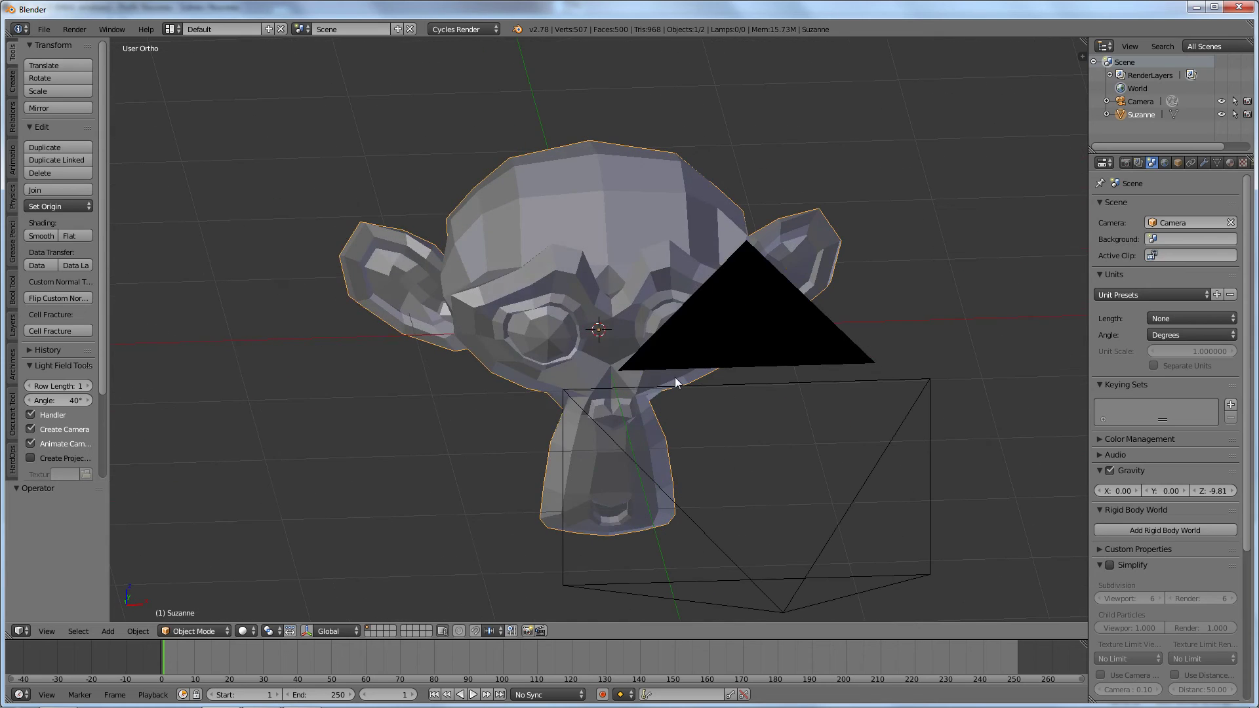
{"action": "key", "text": "s"}
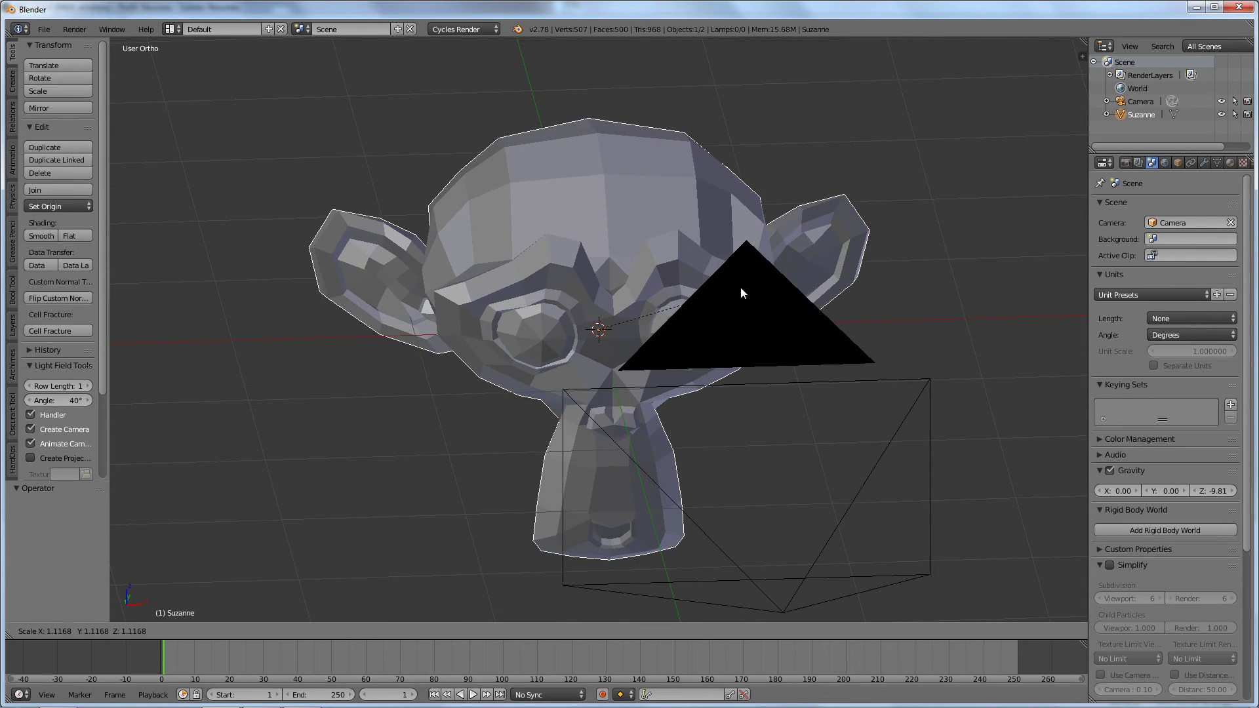
{"action": "key", "text": "Escape"}
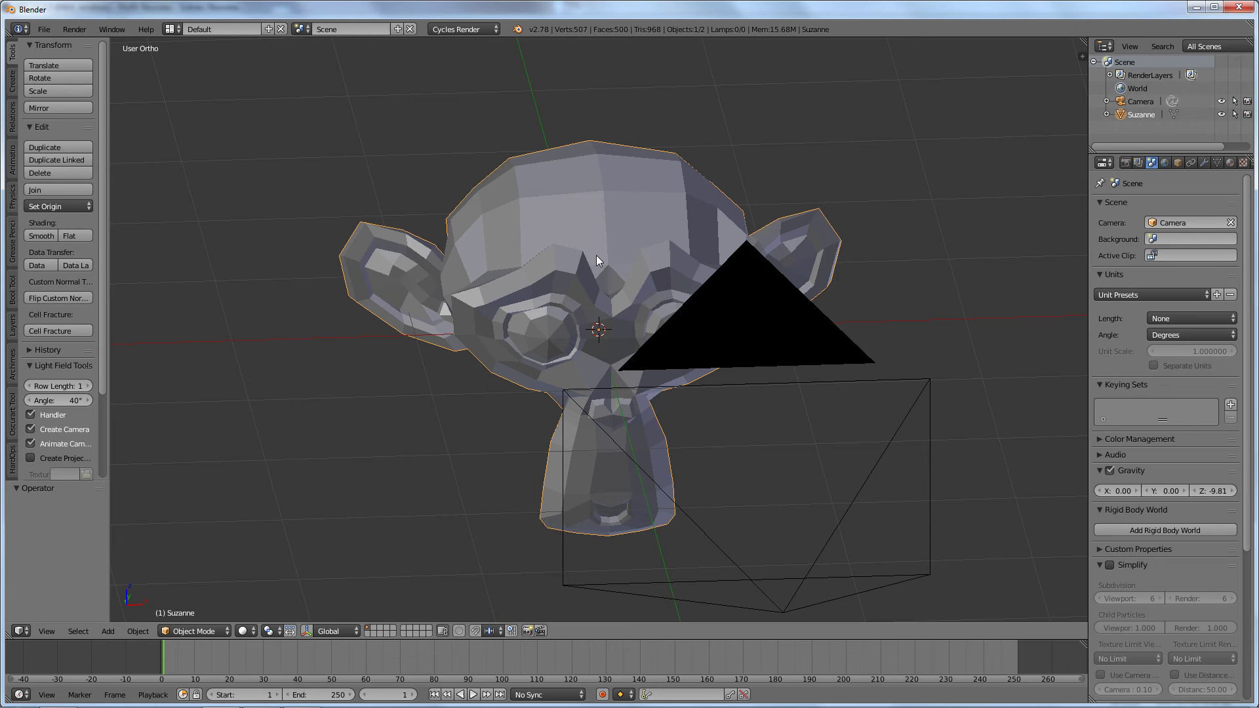
Select the vertex at the centre of one of the monkey's eyes in Edit Mode, and return to Object Mode
{"action": "key", "text": "Tab"}
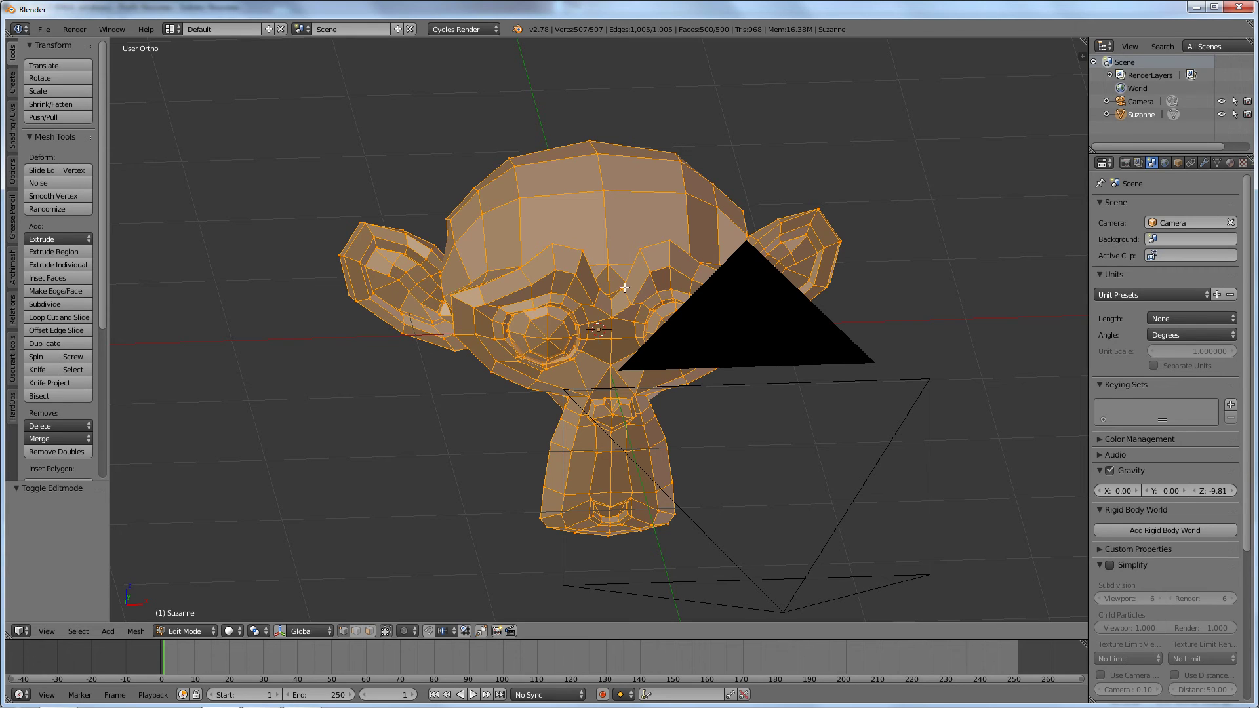
{"action": "right_click", "coordinate": [548, 339]}
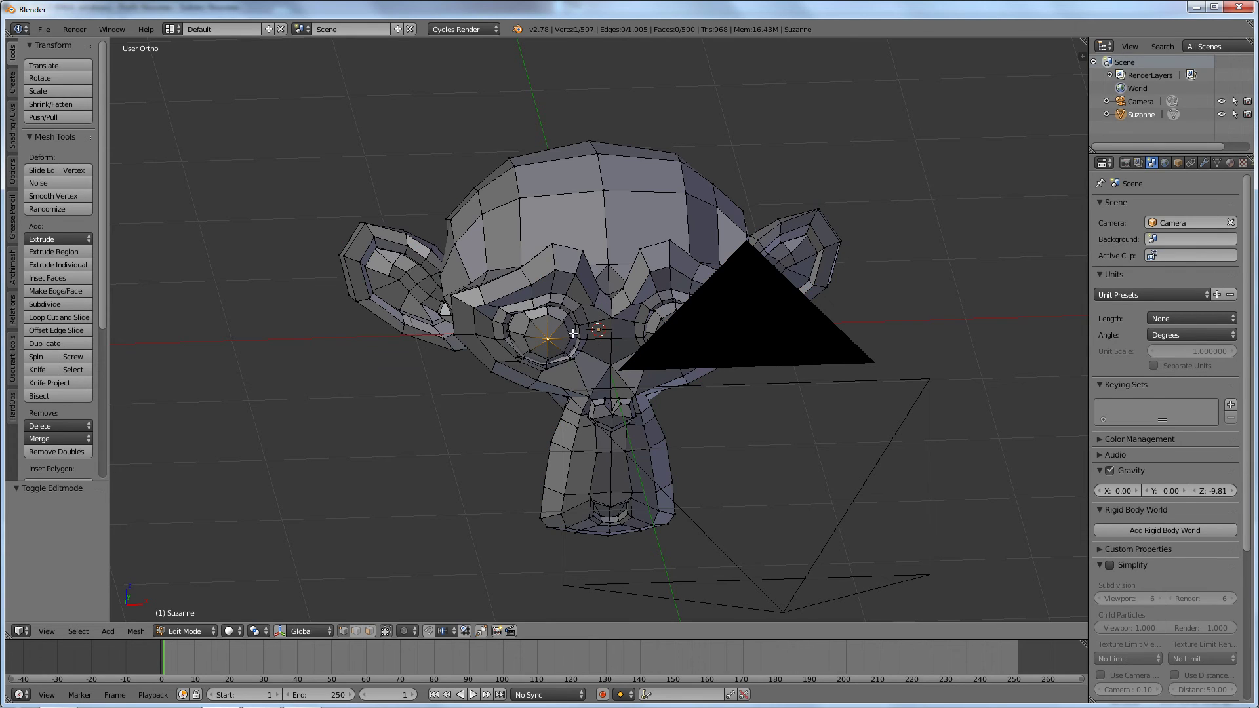
{"action": "middle_click_drag", "start_coordinate": [610, 287], "coordinate": [659, 266]}
{"action": "scroll", "coordinate": [631, 281], "scroll_direction": "up", "scroll_amount": 5}
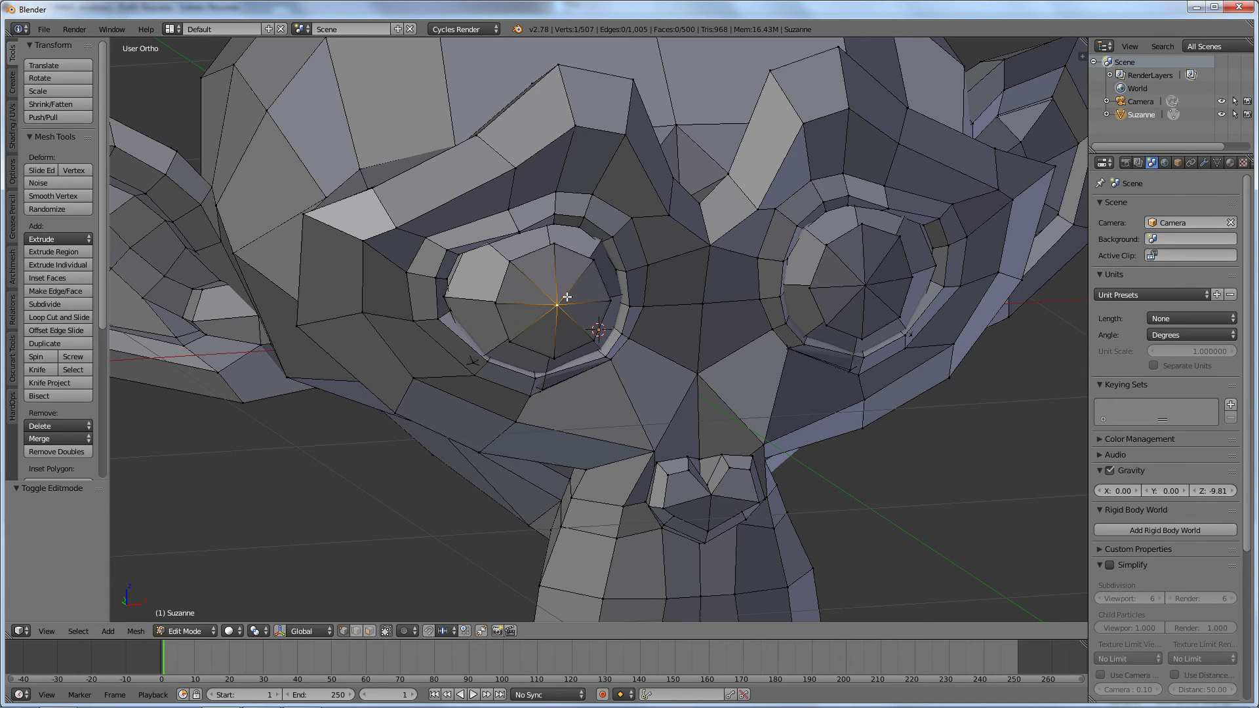
{"action": "scroll", "coordinate": [587, 302], "scroll_direction": "down", "scroll_amount": 3}
{"action": "key", "text": "Tab"}
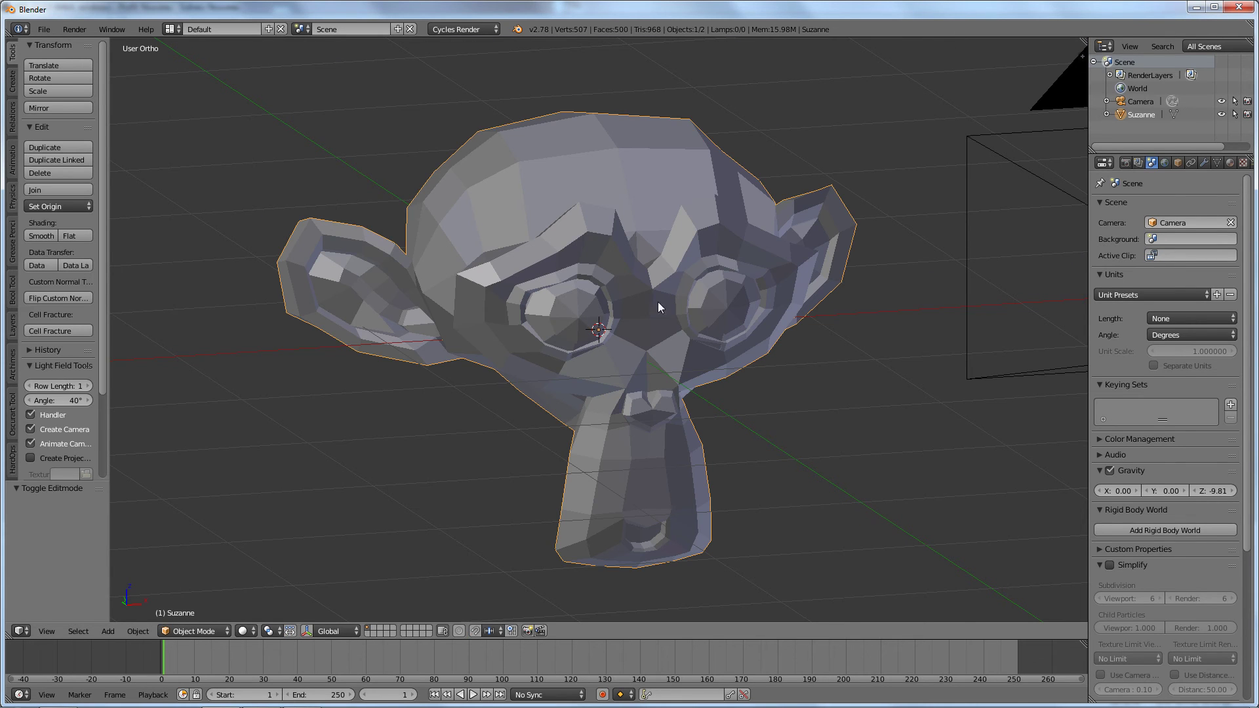
Delete the monkey head and add a UV sphere at the scene's centre
{"action": "key", "text": "x"}
{"action": "left_click", "coordinate": [654, 269]}
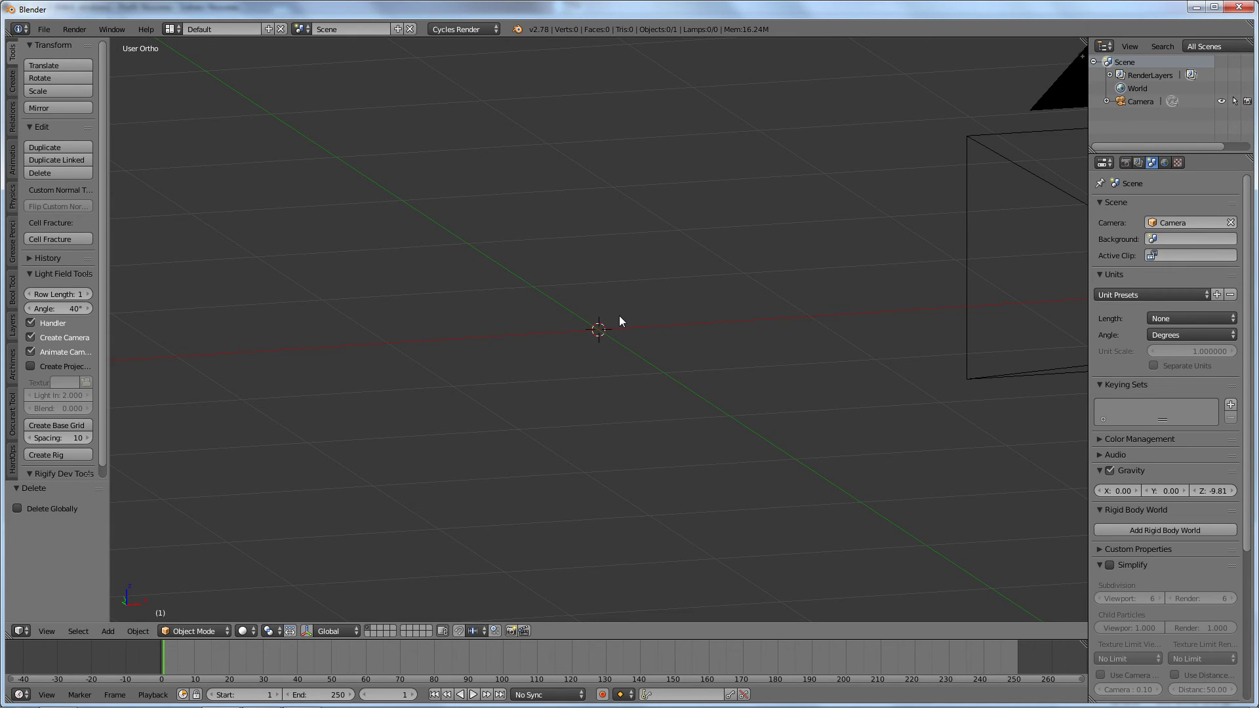
{"action": "key", "text": "space"}
{"action": "mouse_move", "coordinate": [619, 316]}
{"action": "mouse_move", "coordinate": [687, 316]}
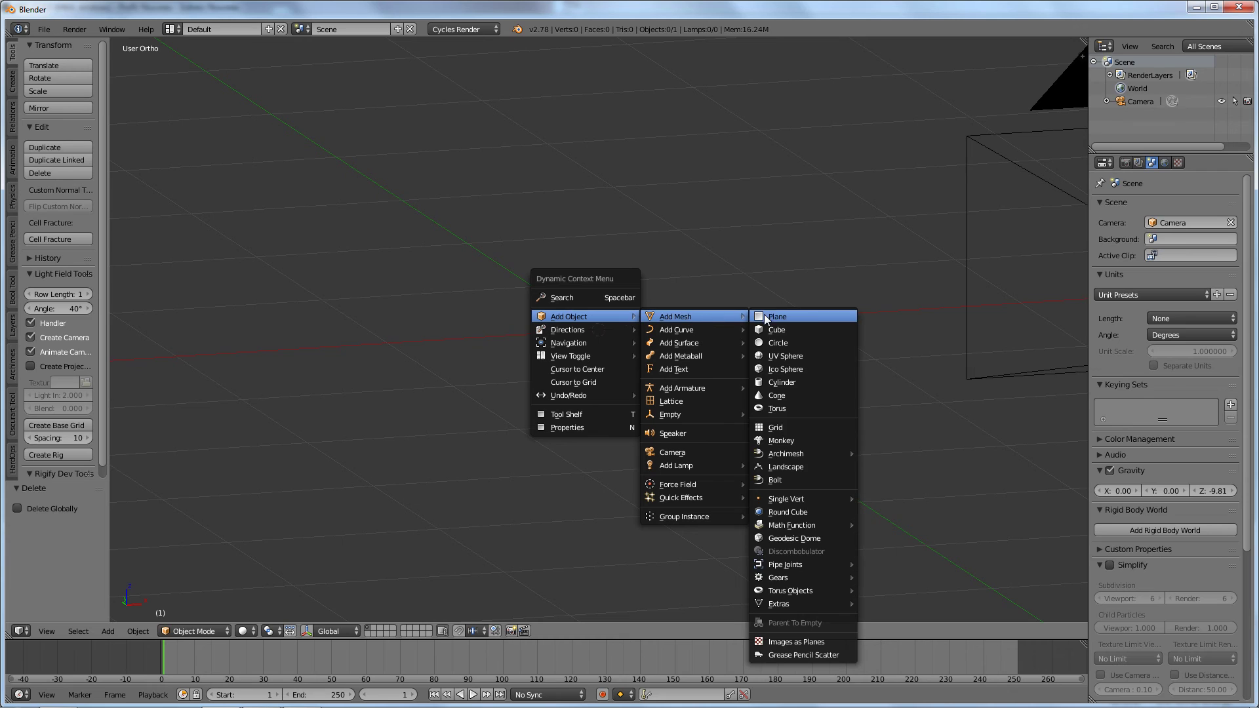
{"action": "left_click", "coordinate": [808, 355]}
In Edit Mode and front view, select one vertex on the upper half and box-select the visible vertices of the sphere's top cap
{"action": "key", "text": "Tab"}
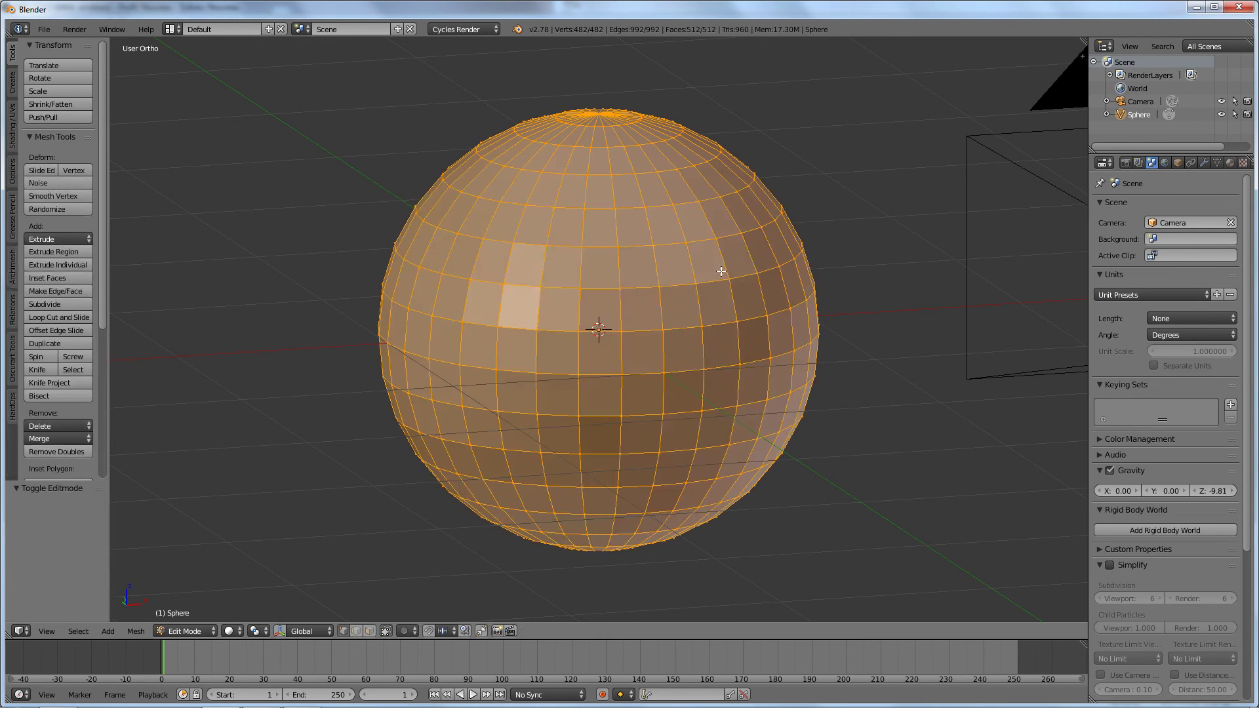
{"action": "key", "text": "KP_1"}
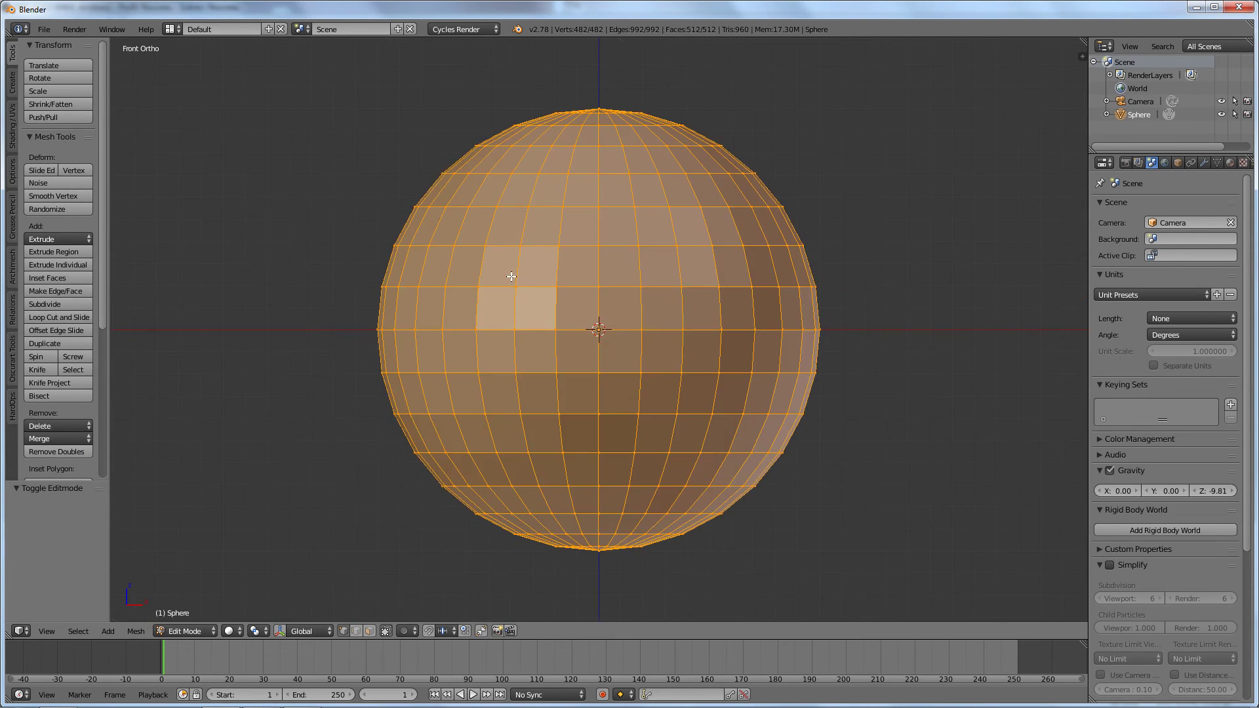
{"action": "right_click", "coordinate": [557, 260]}
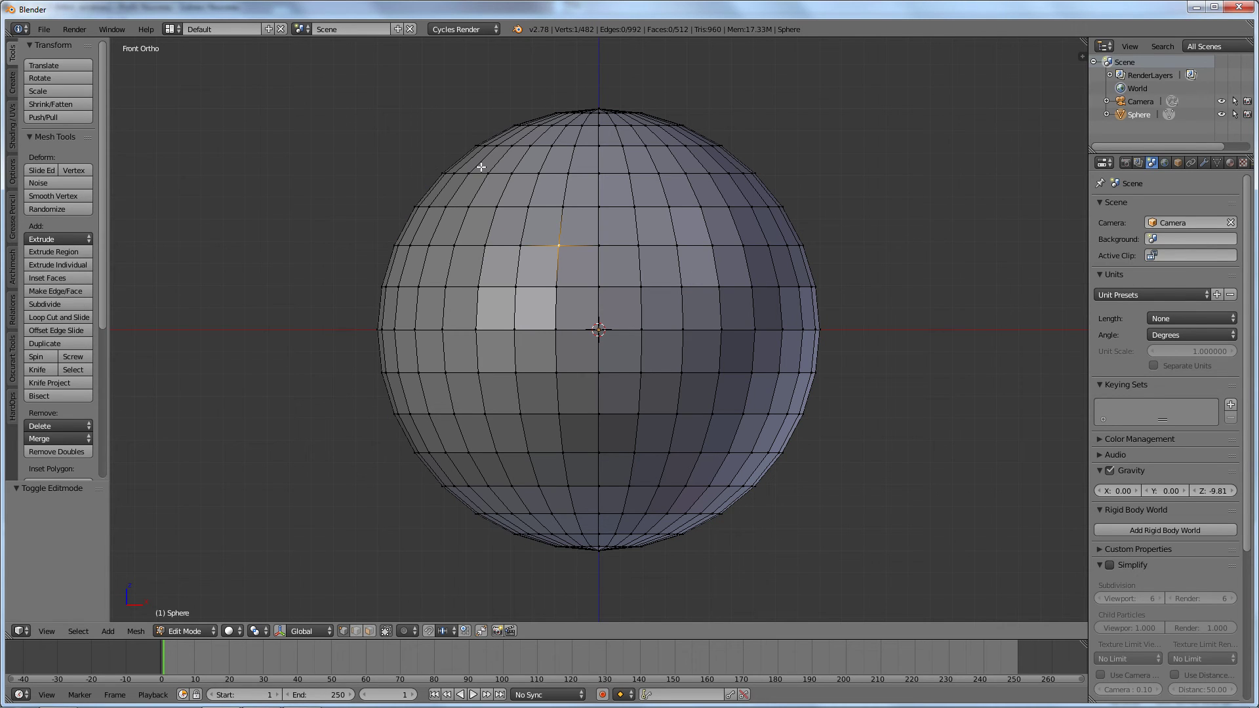
{"action": "key", "text": "b"}
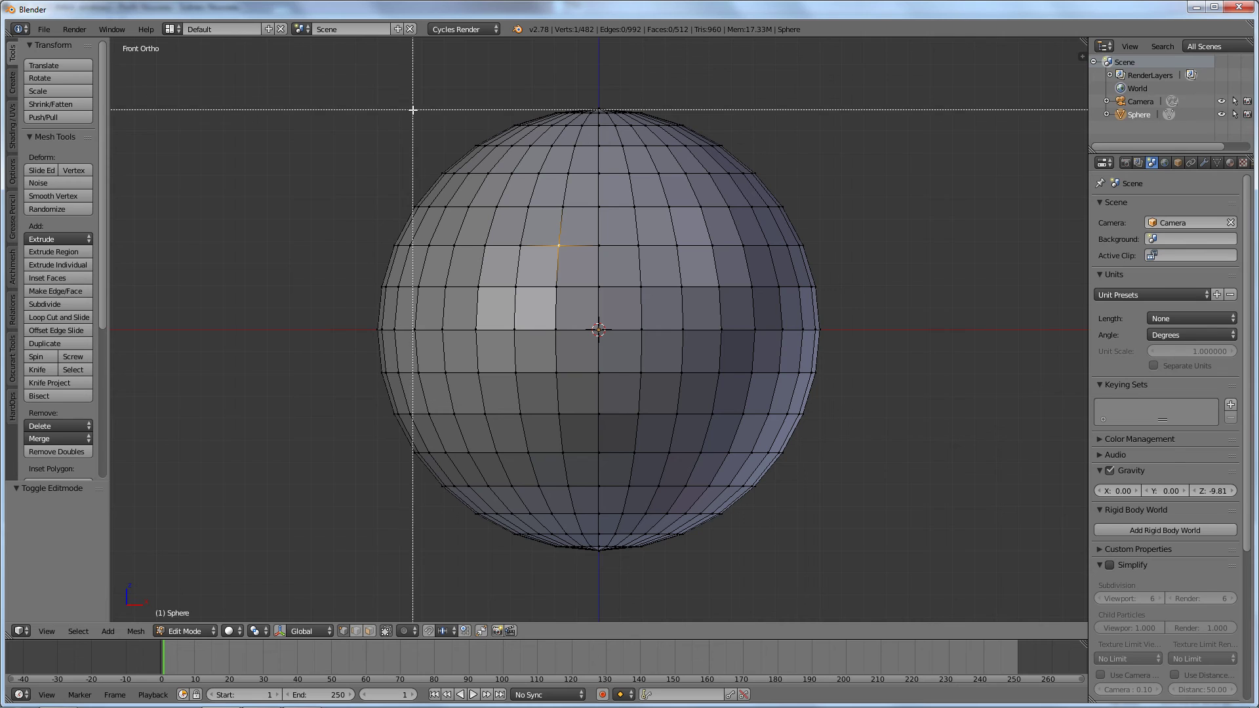
{"action": "left_click_drag", "start_coordinate": [342, 74], "coordinate": [860, 194]}
Turn off limiting the selection to visible geometry and box-select the sphere's top cap from the front, including its back side
{"action": "middle_click_drag", "start_coordinate": [632, 206], "coordinate": [681, 277]}
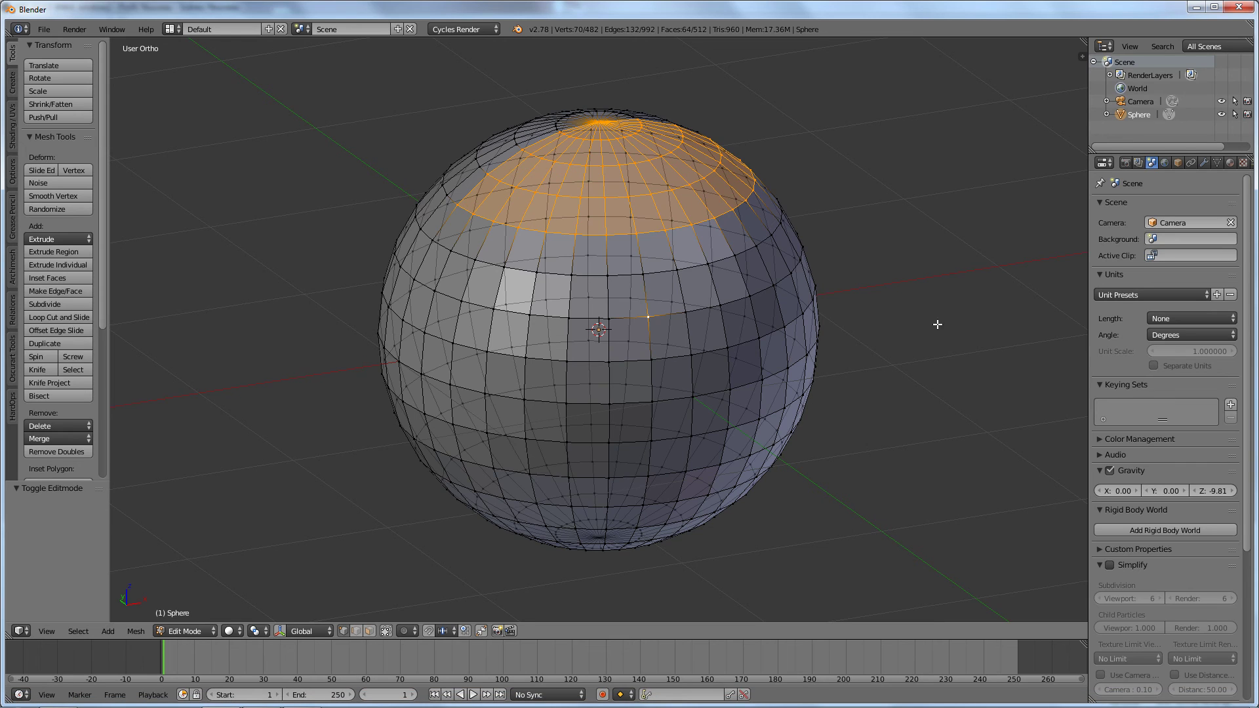
{"action": "key", "text": "KP_1"}
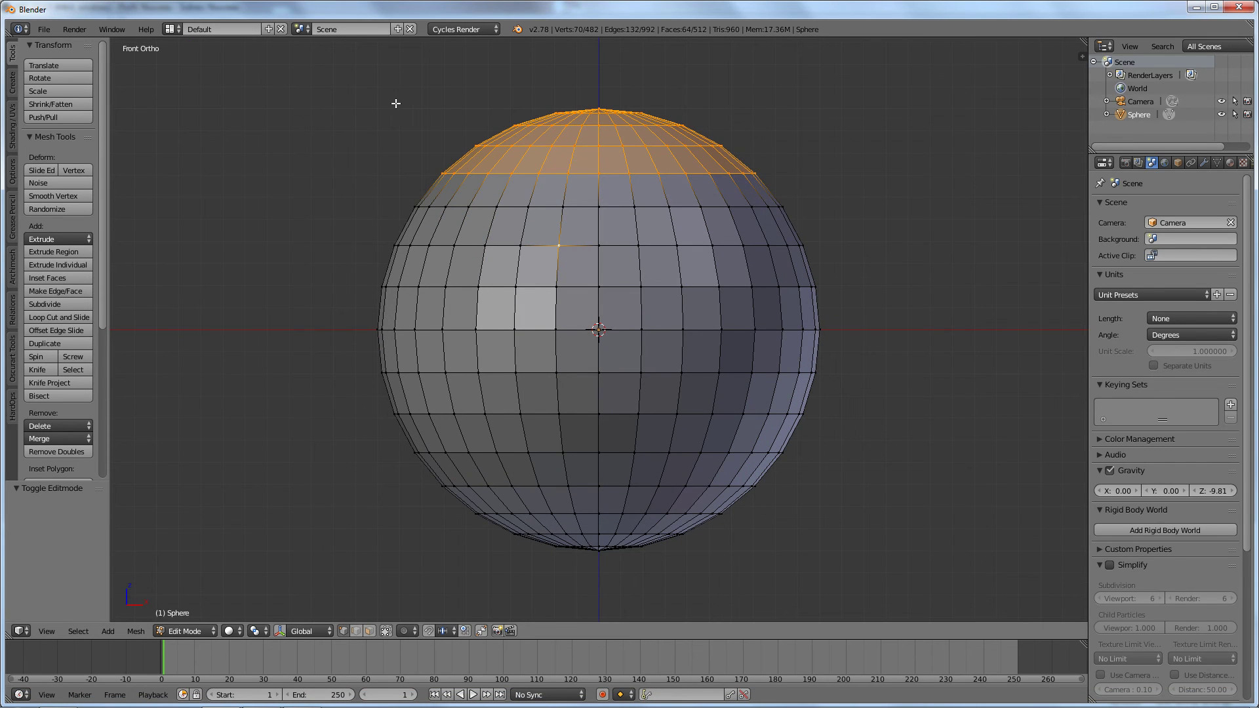
{"action": "key", "text": "b"}
{"action": "left_click_drag", "start_coordinate": [372, 81], "coordinate": [811, 192]}
{"action": "middle_click_drag", "start_coordinate": [811, 192], "coordinate": [566, 134]}
{"action": "key", "text": "KP_1"}
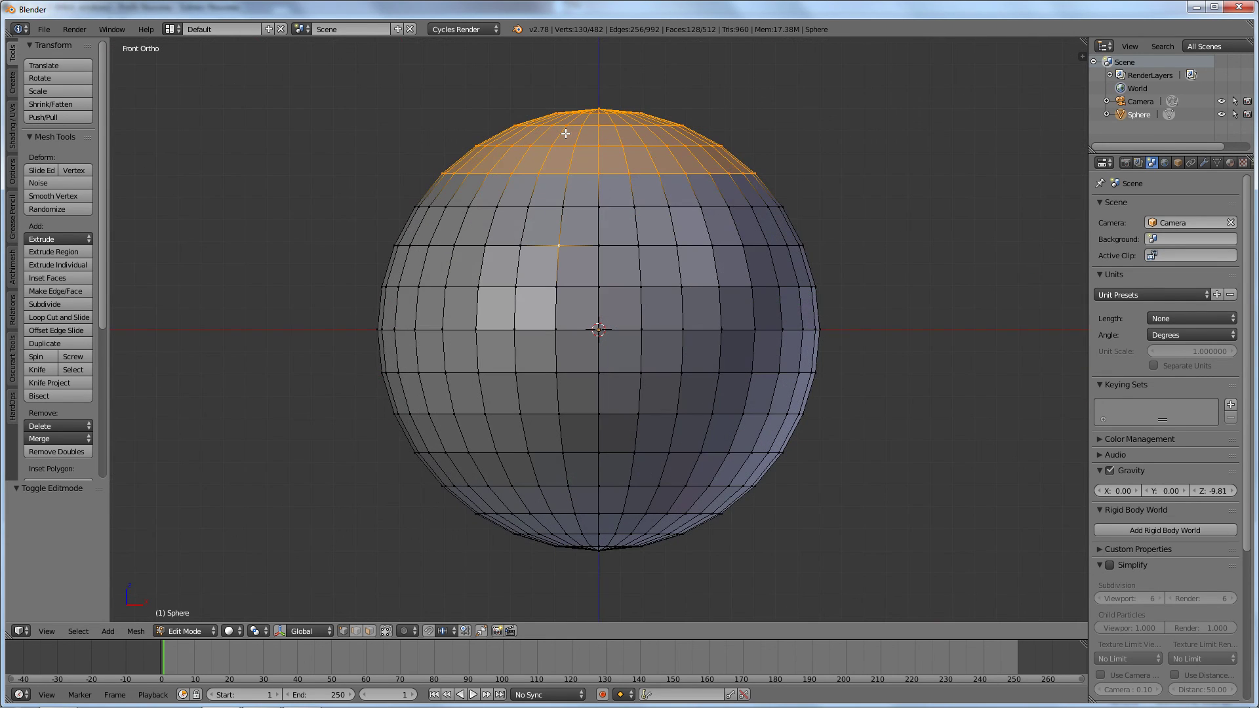
{"action": "key", "text": "s"}
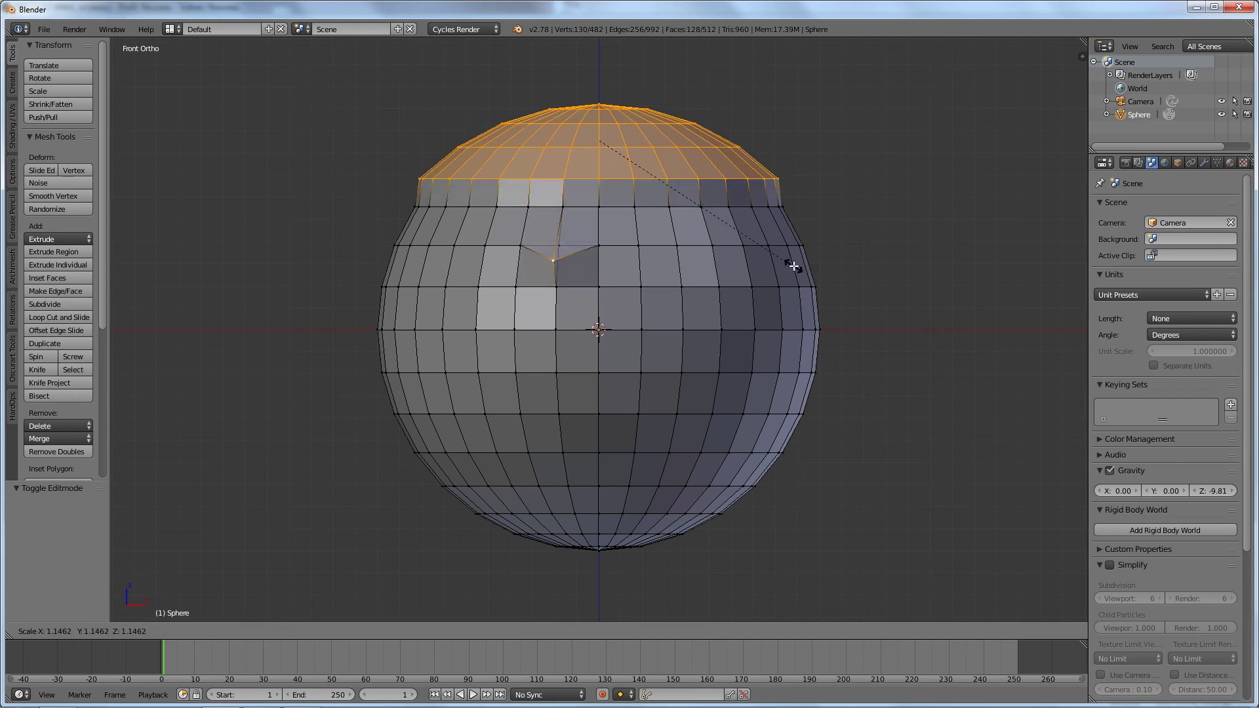
{"action": "key", "text": "Escape"}
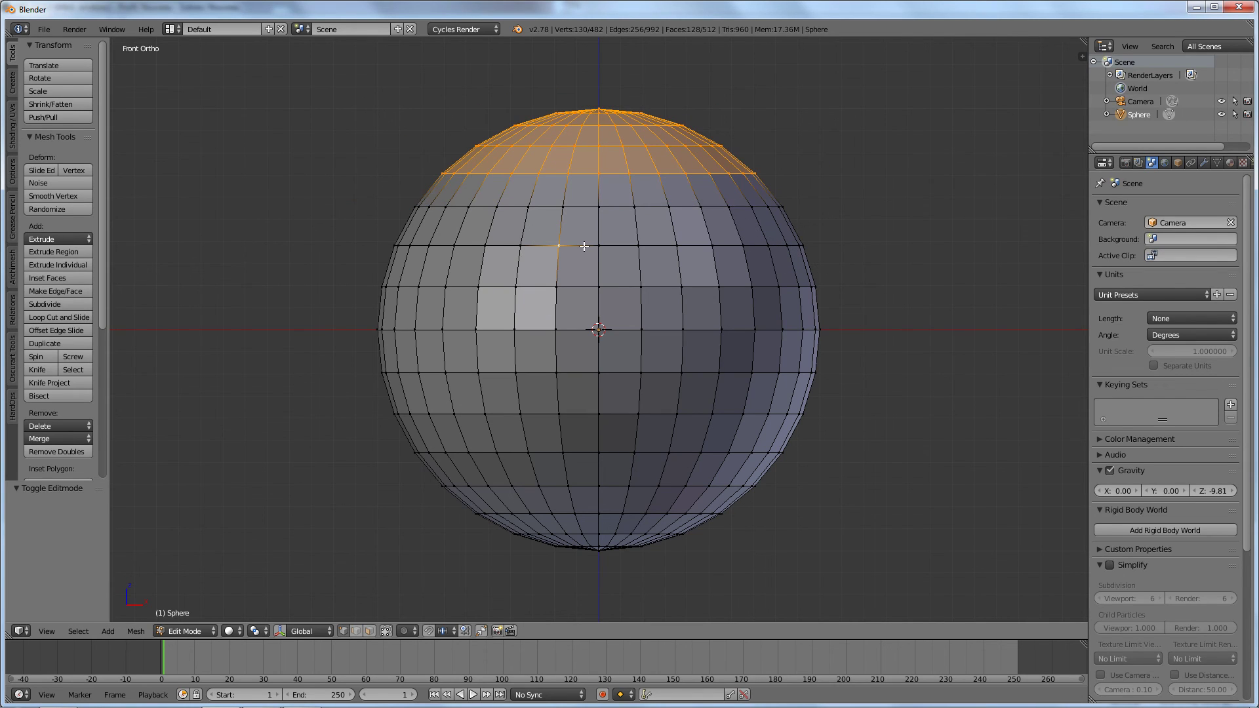
Remove the stray vertex below the top cap from the selection, keeping the cap selected
{"action": "right_click", "coordinate": [559, 246], "text": "shift"}
{"action": "middle_click_drag", "start_coordinate": [597, 261], "coordinate": [615, 243]}
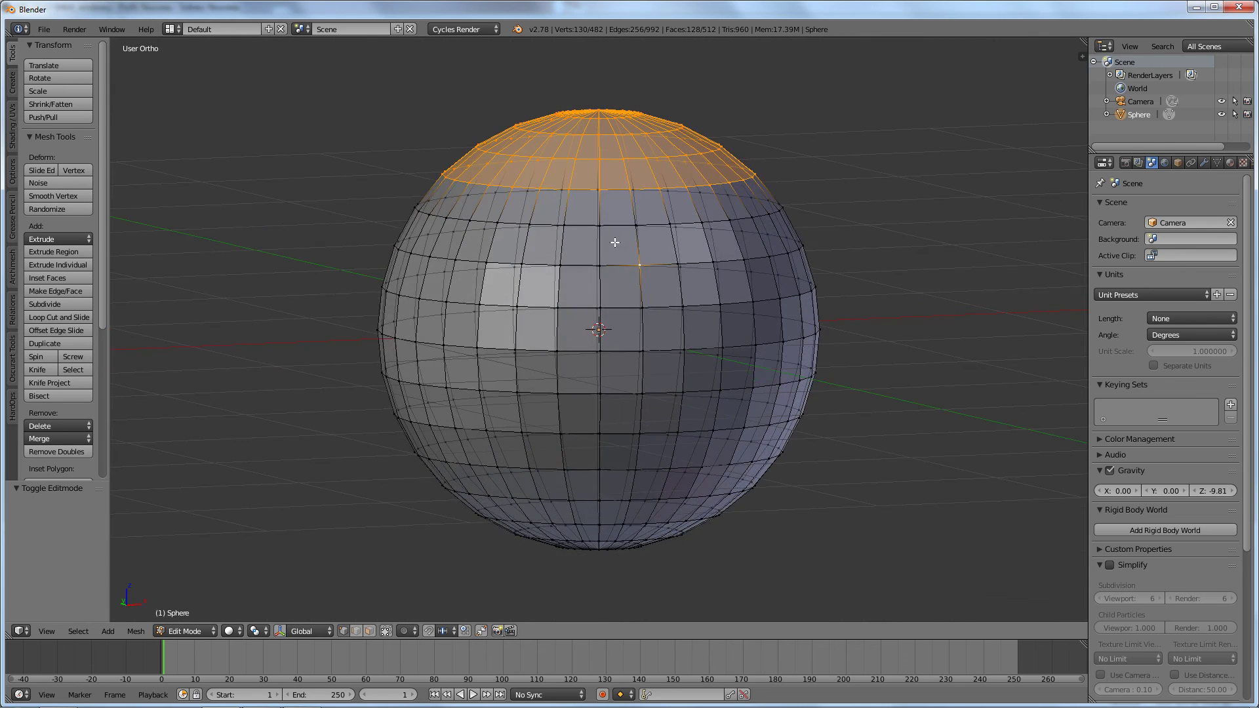
{"action": "middle_click_drag", "start_coordinate": [681, 294], "coordinate": [656, 258]}
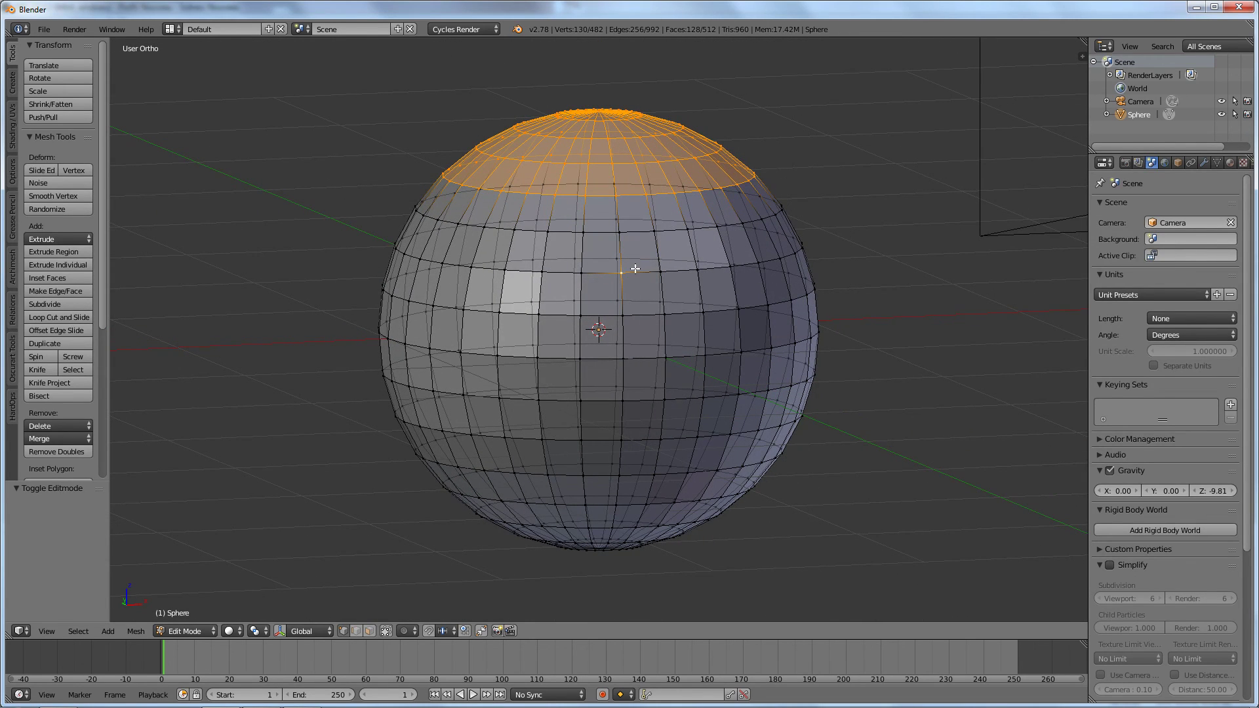
{"action": "right_click", "coordinate": [635, 270], "text": "shift"}
{"action": "middle_click_drag", "start_coordinate": [654, 260], "coordinate": [693, 248]}
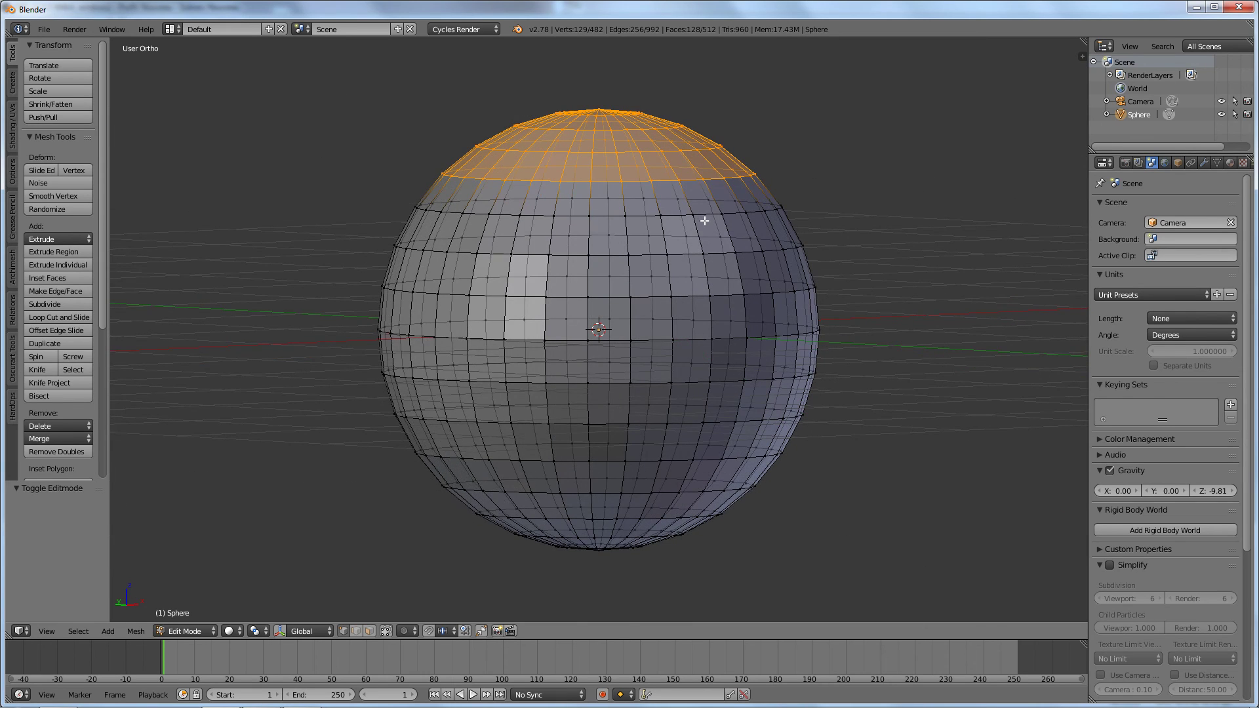
Scale the selected top cap uniformly by about 1.665 from the front view, and inspect the shape in Object Mode
{"action": "key", "text": "KP_1"}
{"action": "key", "text": "s"}
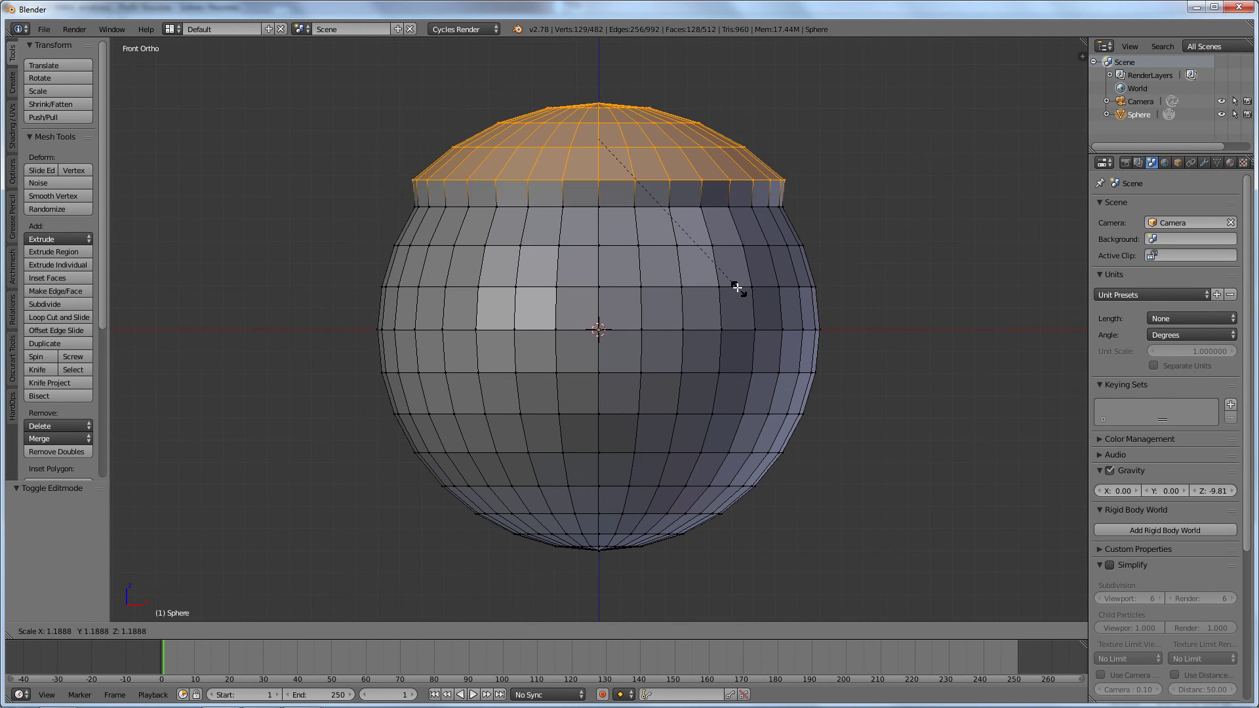
{"action": "left_click", "coordinate": [815, 326]}
{"action": "middle_click_drag", "start_coordinate": [815, 325], "coordinate": [787, 200]}
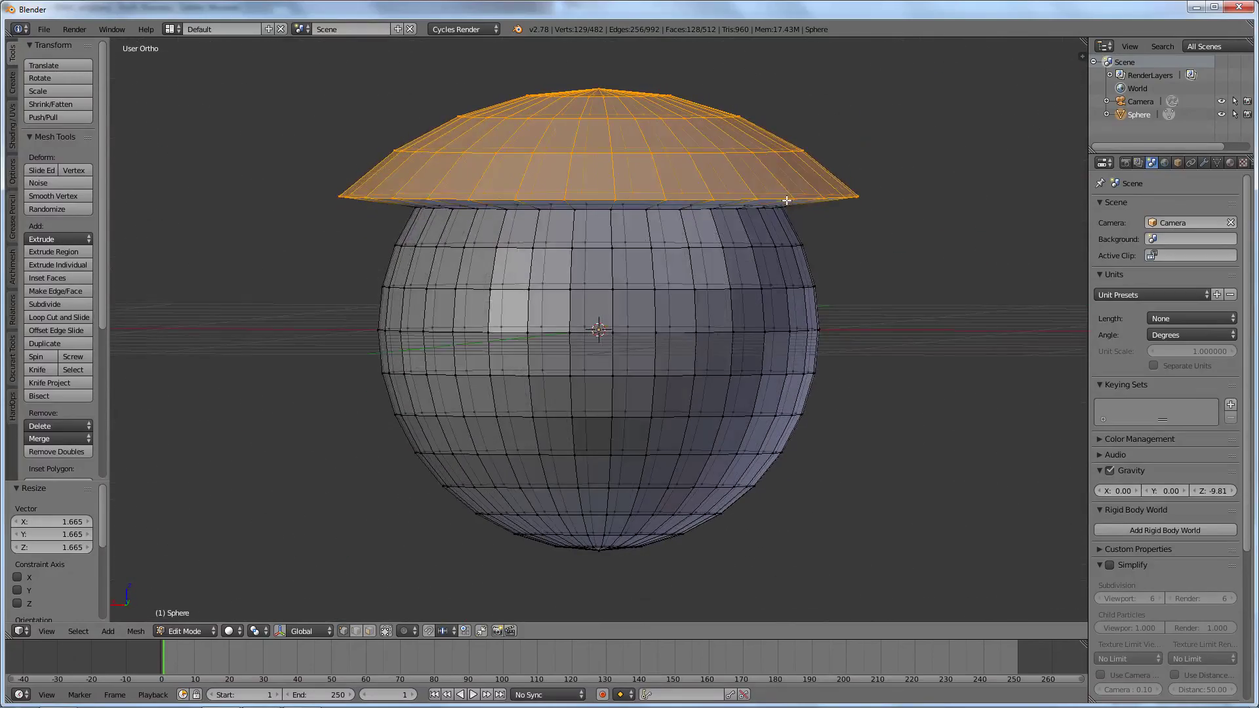
{"action": "middle_click_drag", "start_coordinate": [769, 279], "coordinate": [603, 230]}
{"action": "key", "text": "Tab"}
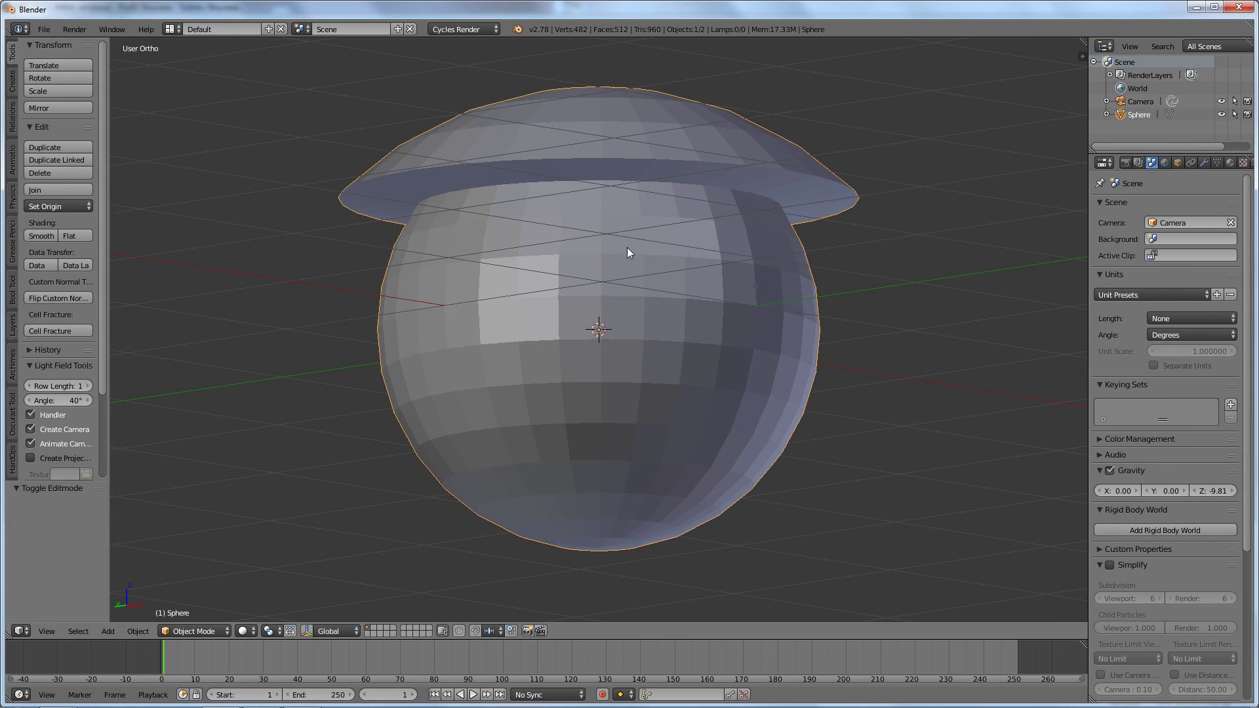
Back in Edit Mode, clear the selection and box-select the sphere's bottom cap from the front, including its back side
{"action": "key", "text": "Tab"}
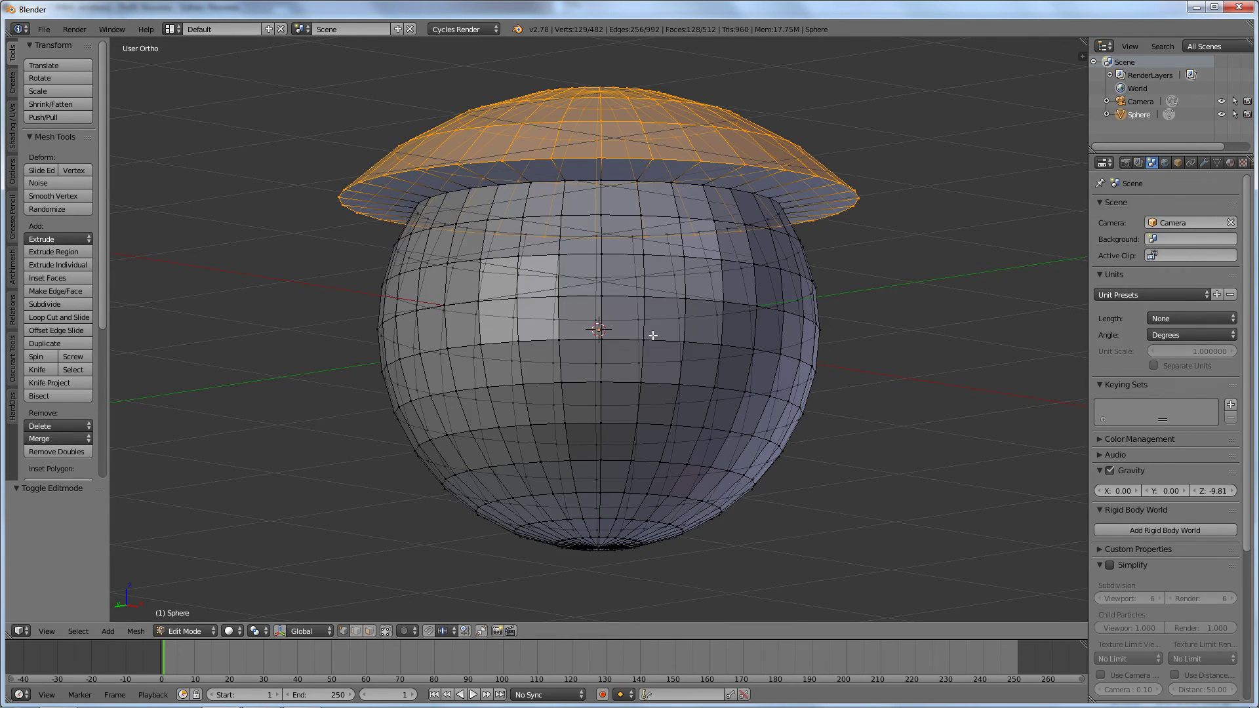
{"action": "key", "text": "a"}
{"action": "right_click", "coordinate": [791, 332]}
{"action": "middle_click_drag", "start_coordinate": [790, 332], "coordinate": [835, 363]}
{"action": "key", "text": "KP_1"}
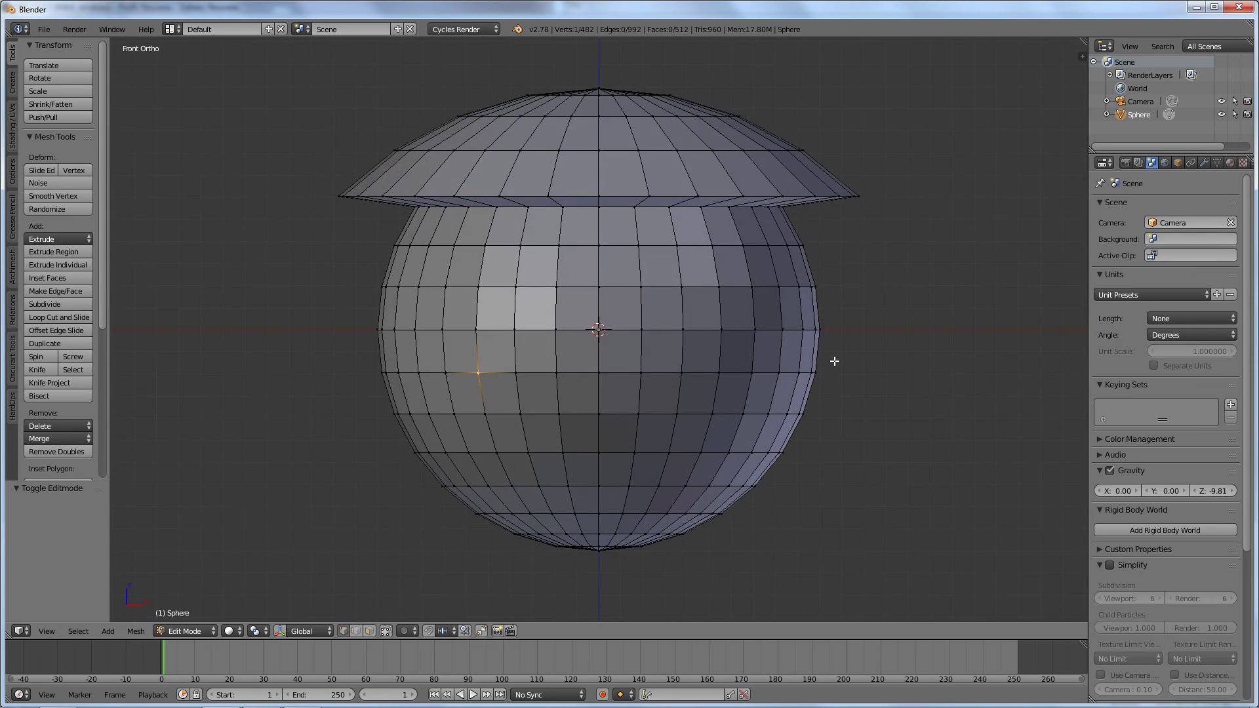
{"action": "right_click", "coordinate": [417, 449]}
{"action": "key", "text": "b"}
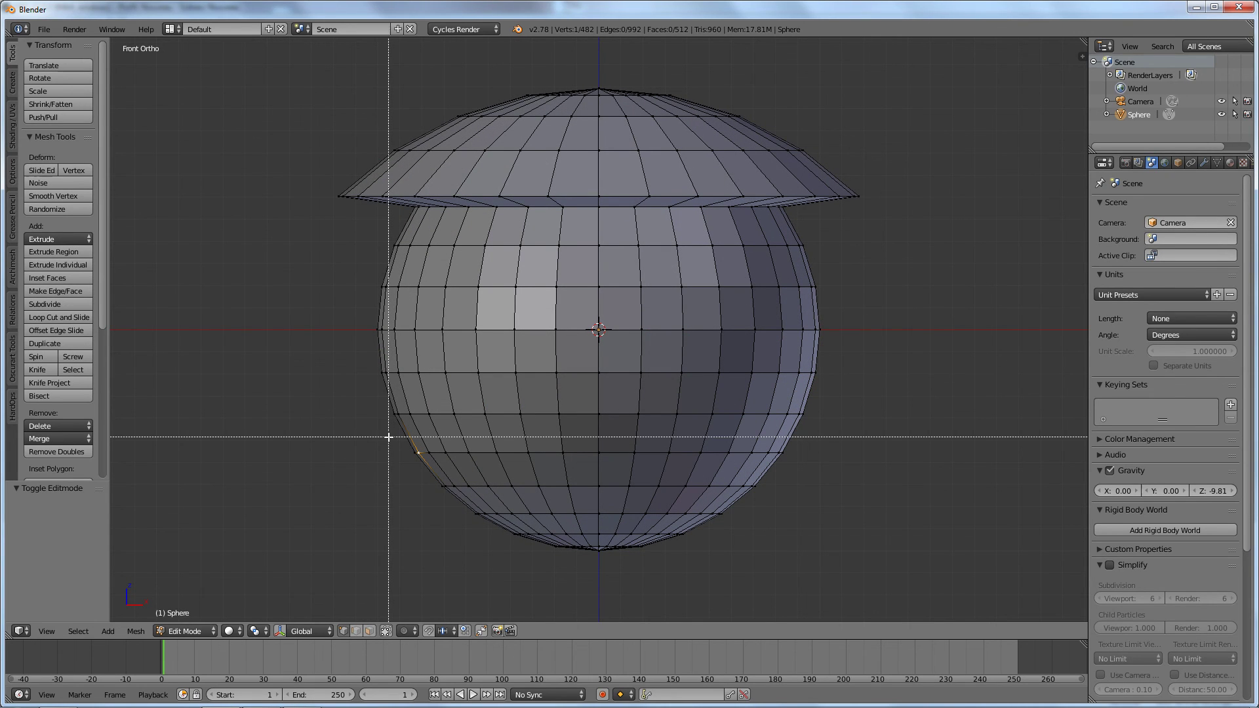
{"action": "left_click_drag", "start_coordinate": [372, 440], "coordinate": [874, 578]}
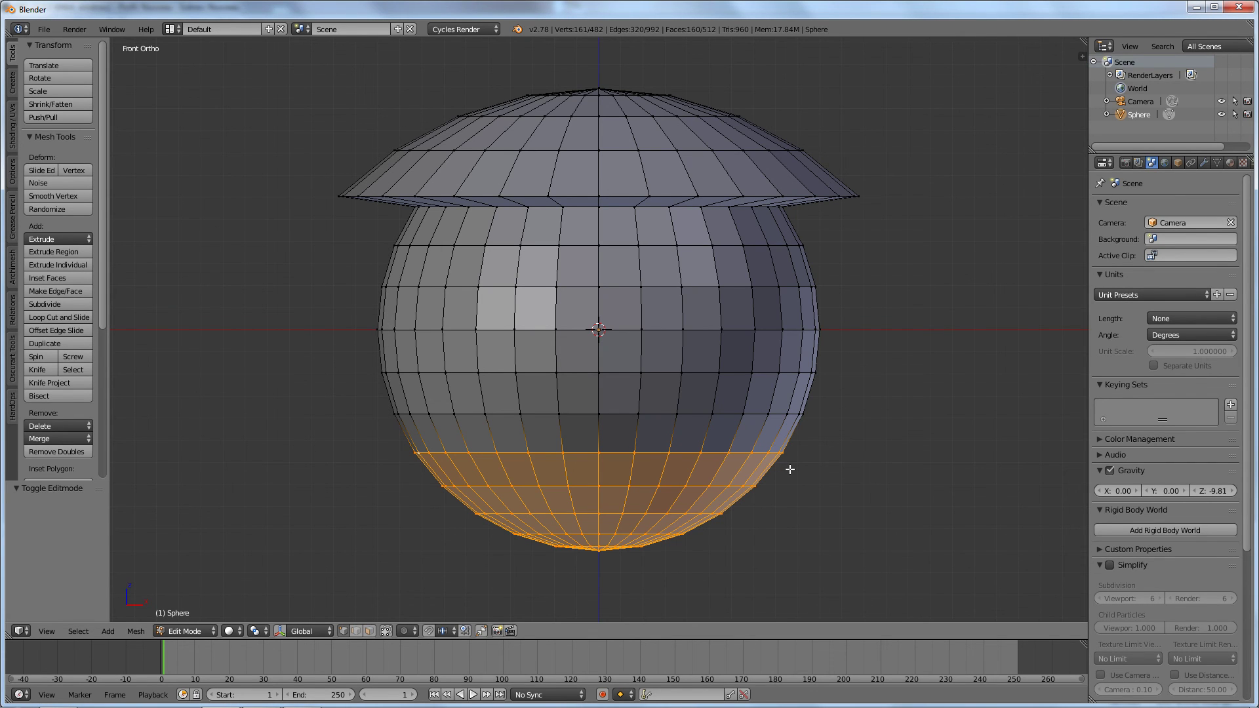
Scale the selected bottom cap uniformly by about 1.659 and inspect the flared rim from several angles
{"action": "key", "text": "s"}
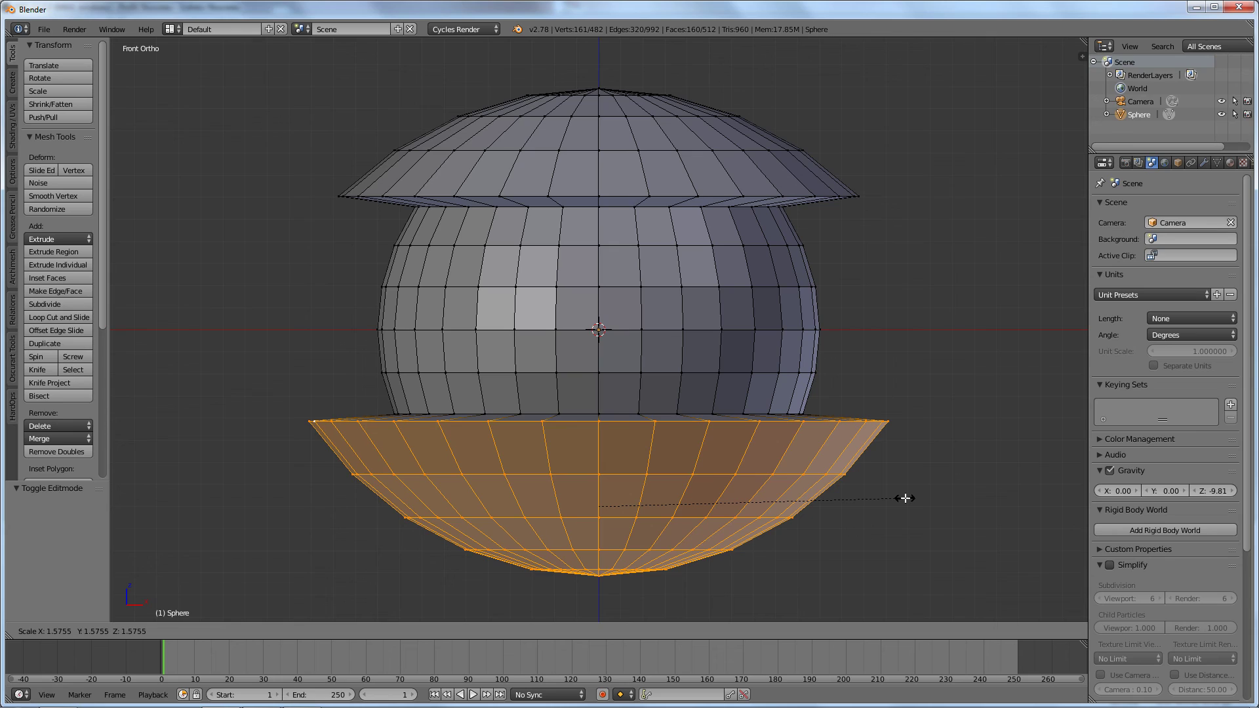
{"action": "left_click", "coordinate": [918, 505]}
{"action": "middle_click_drag", "start_coordinate": [918, 505], "coordinate": [795, 391]}
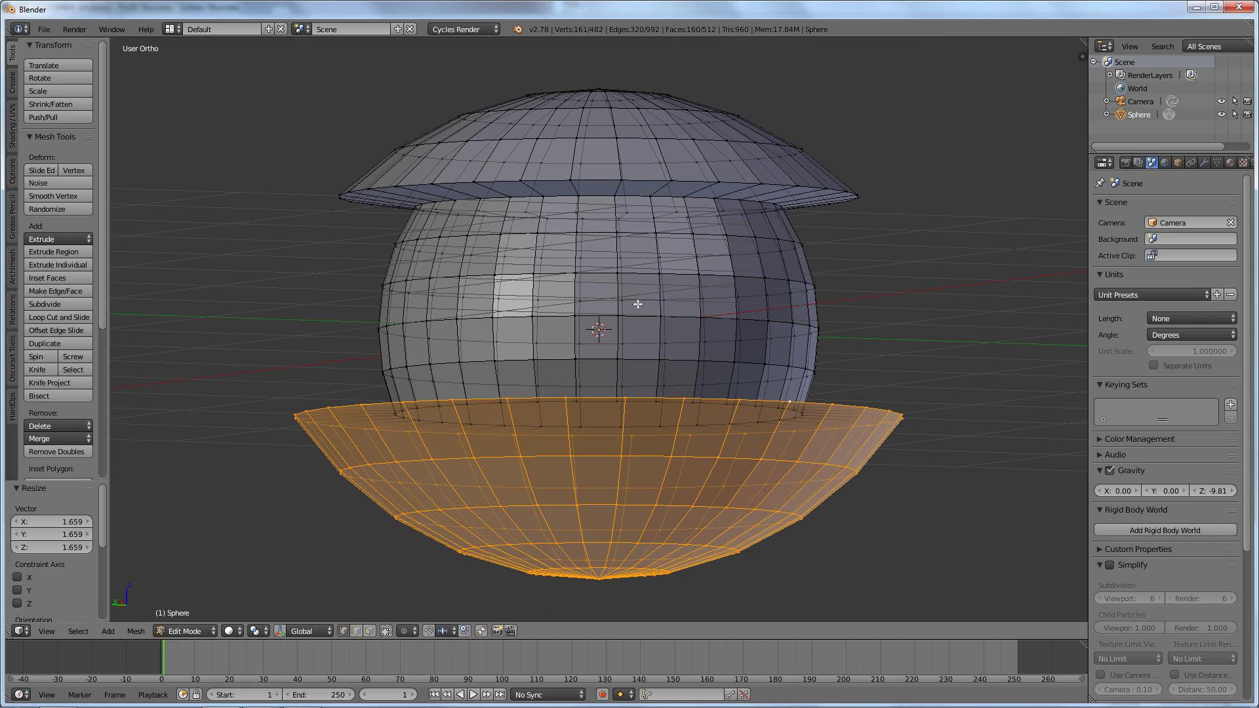
{"action": "middle_click_drag", "start_coordinate": [619, 308], "coordinate": [715, 272]}
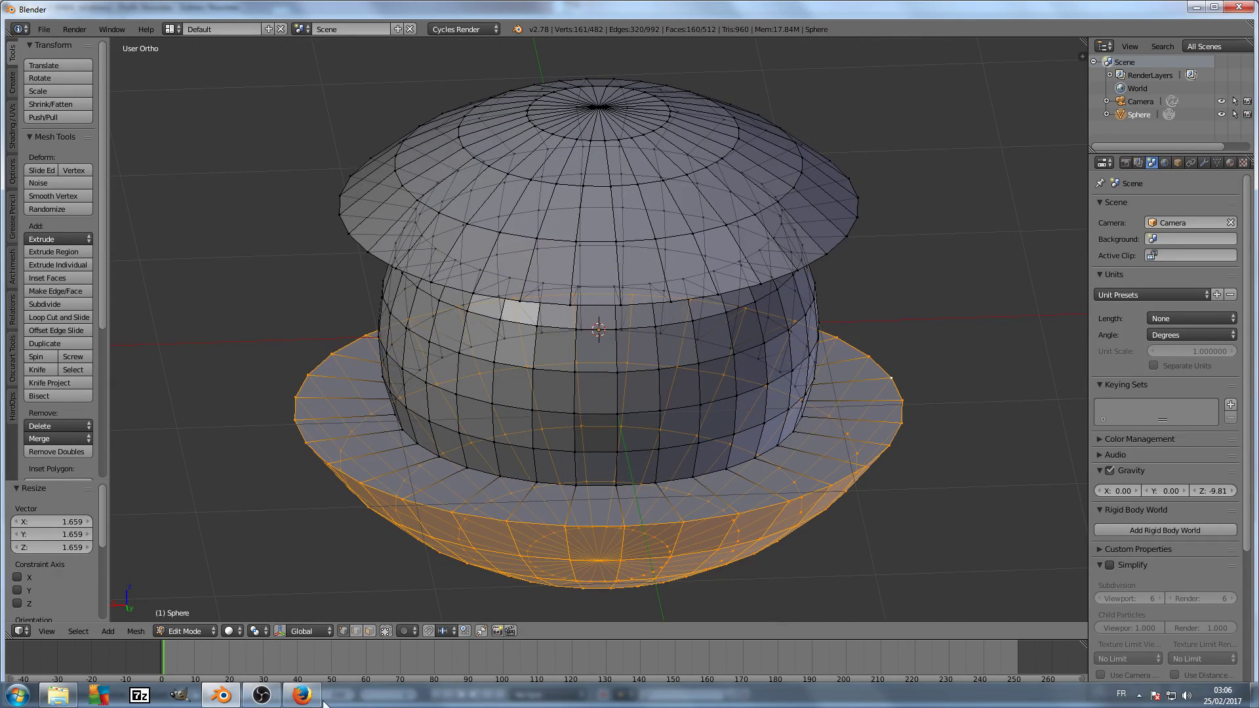